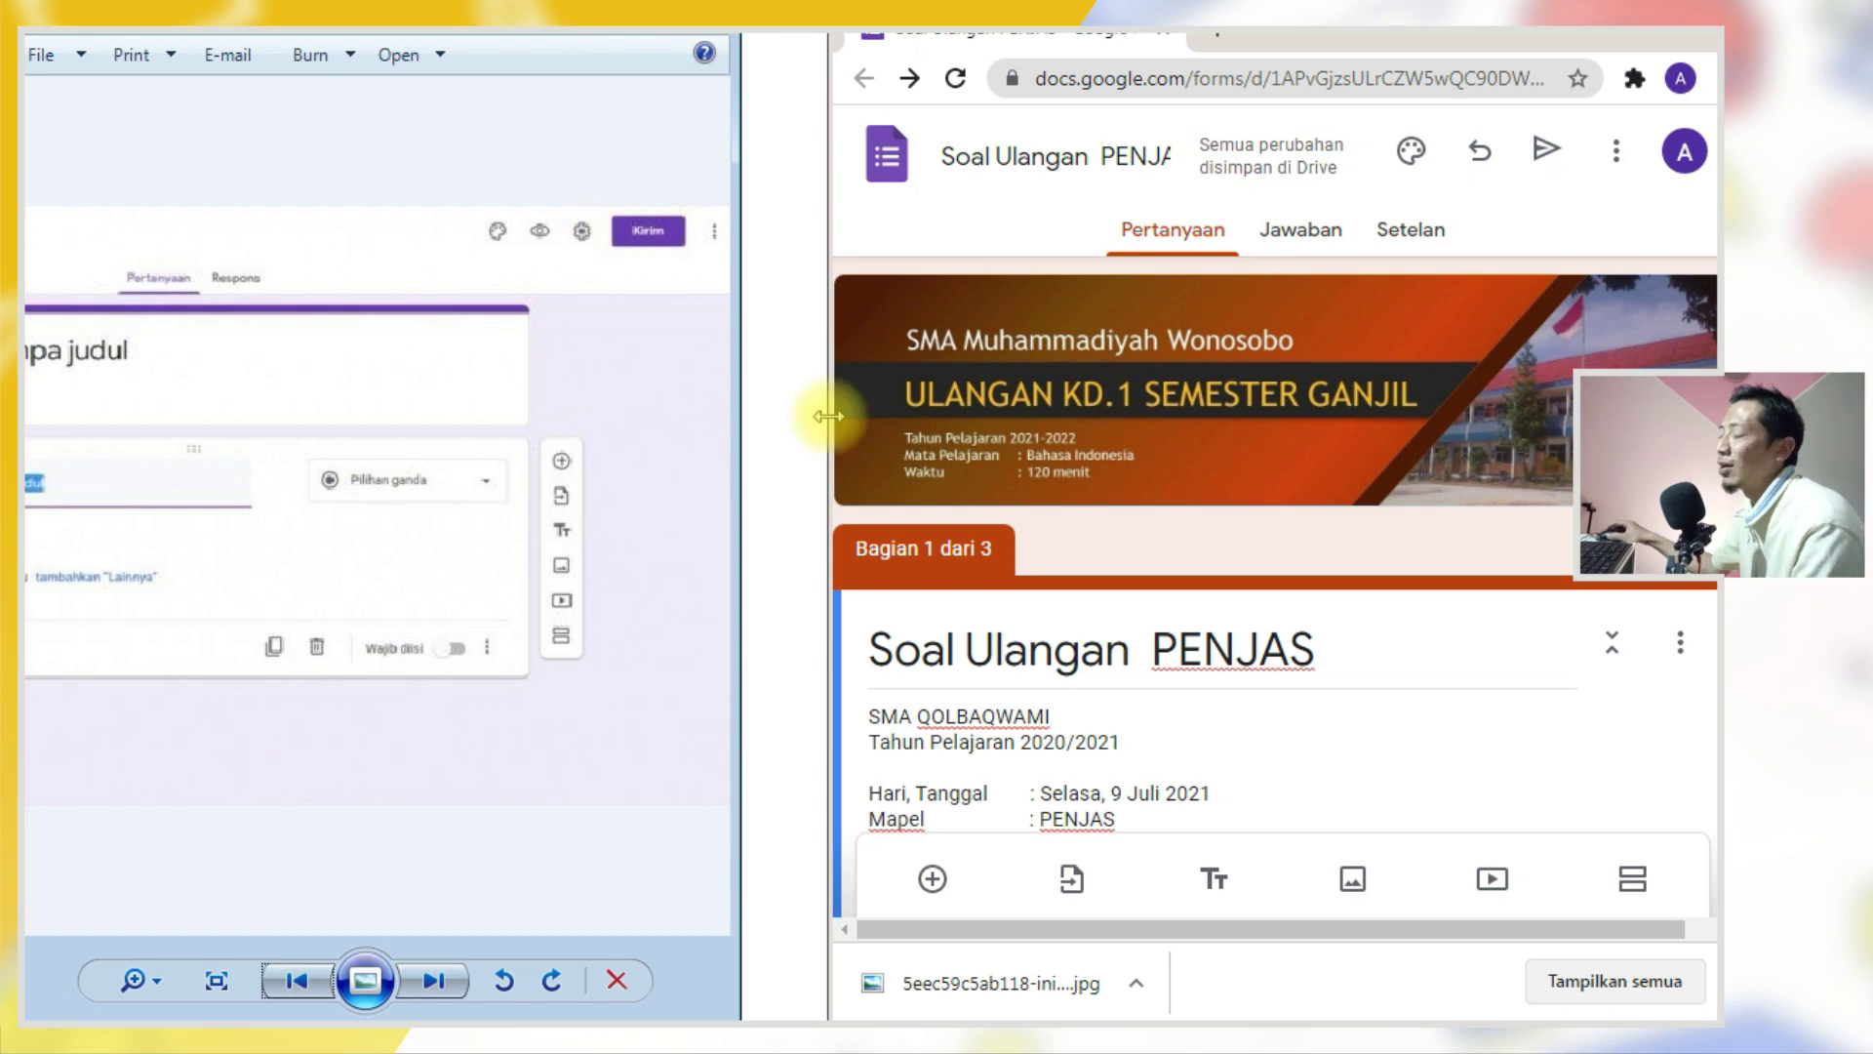
- Widen the browser window, collapse the Jawaban section and look over the Setelan and Default groups in the form settings
drag(827, 416, 749, 417)
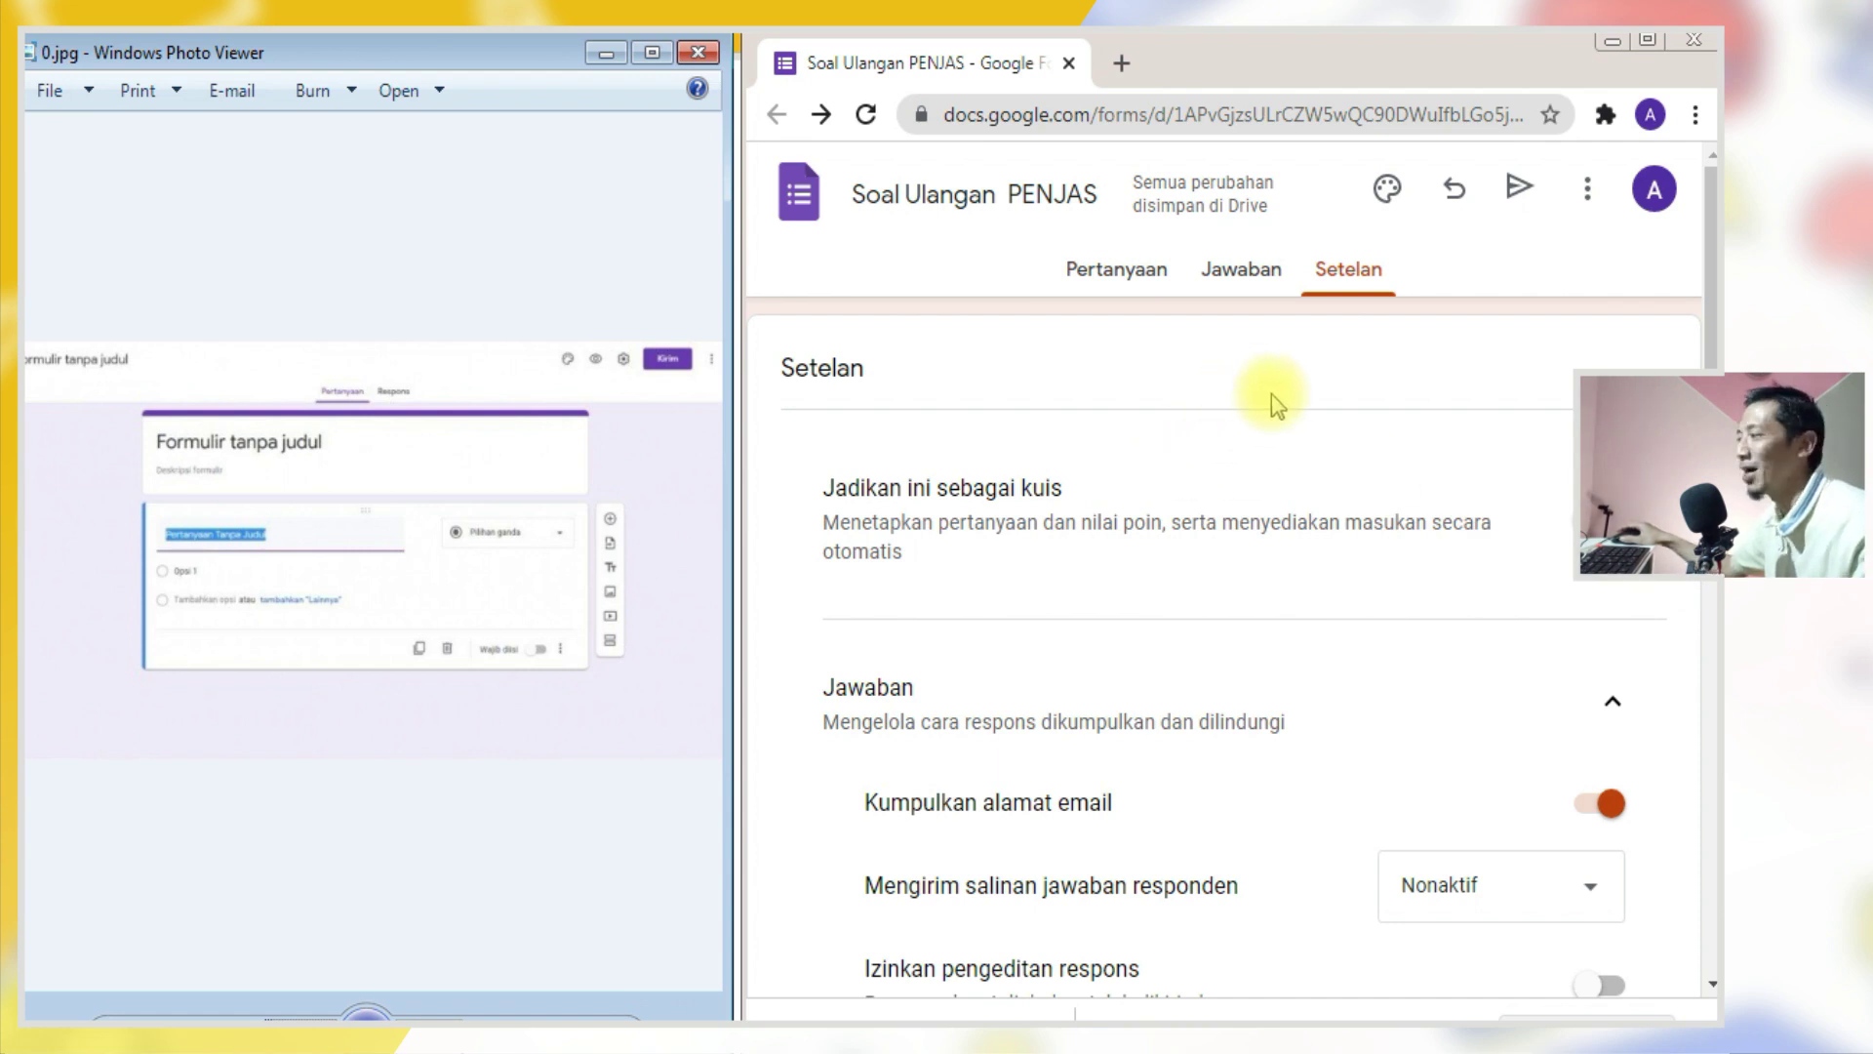
click(1612, 703)
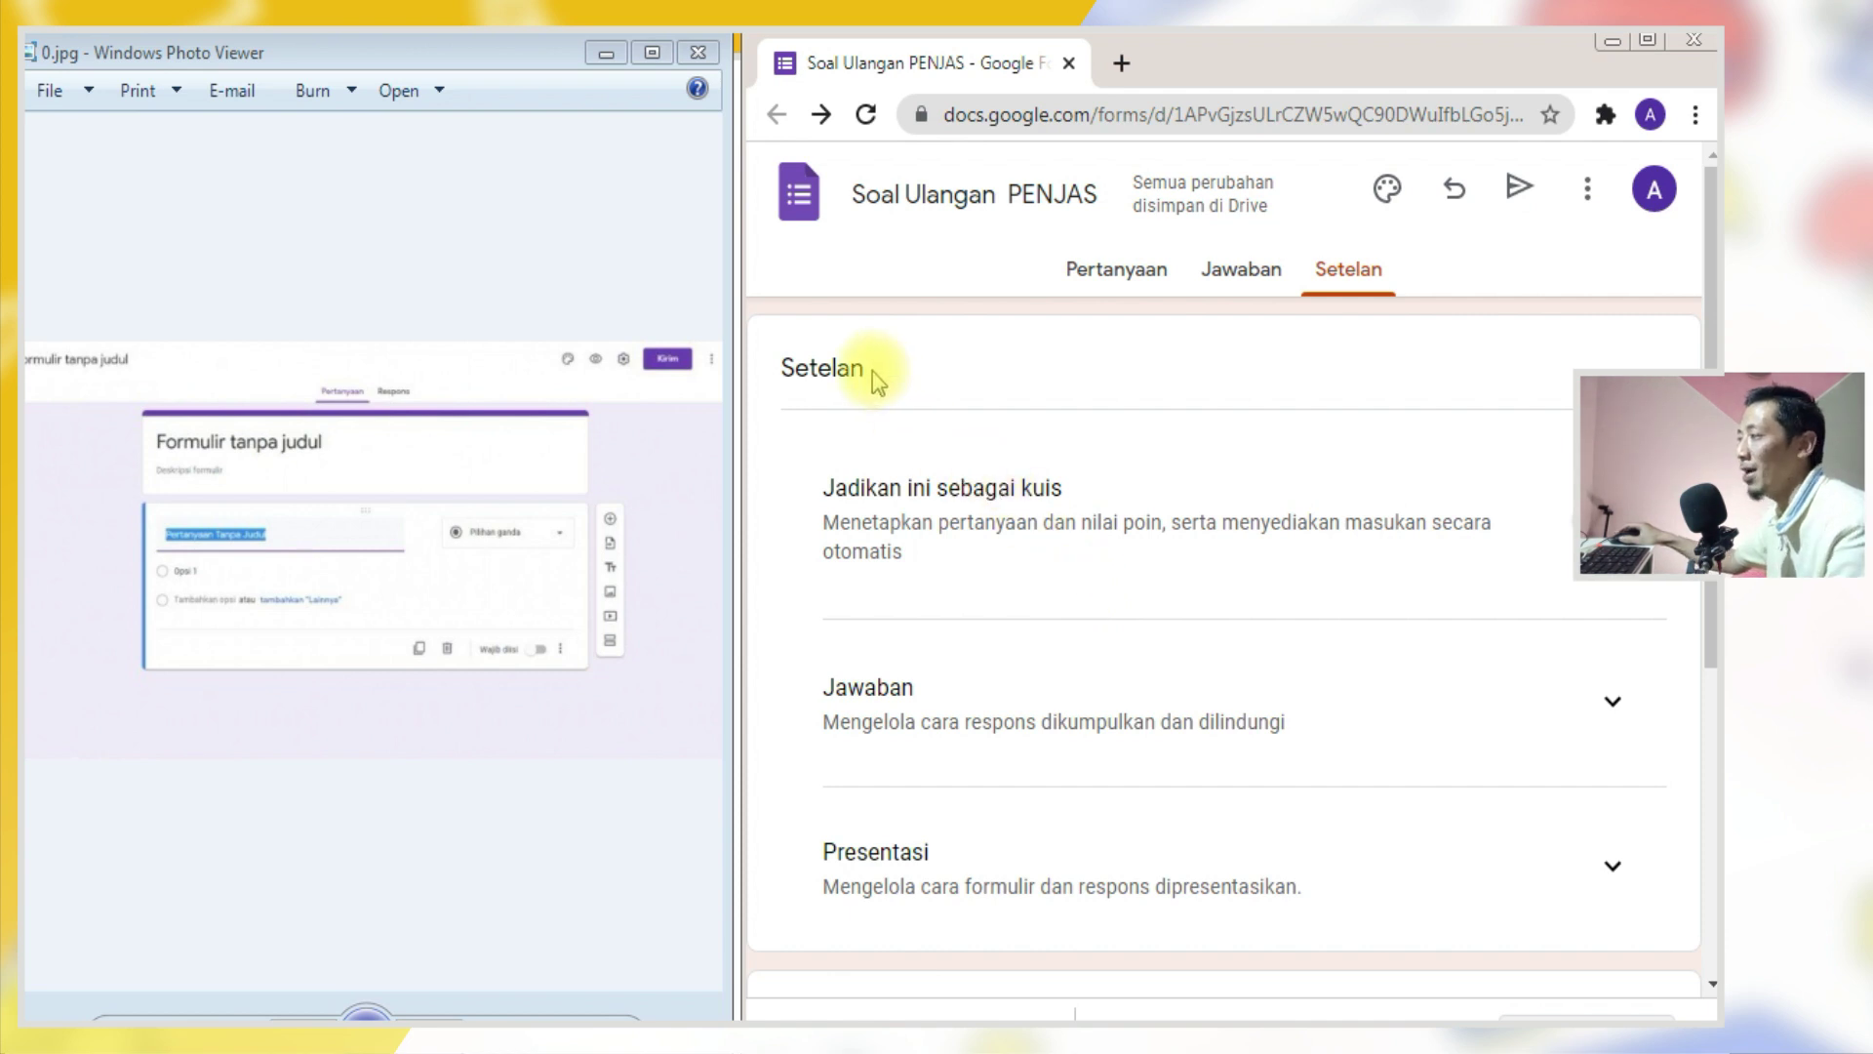
drag(869, 372, 779, 376)
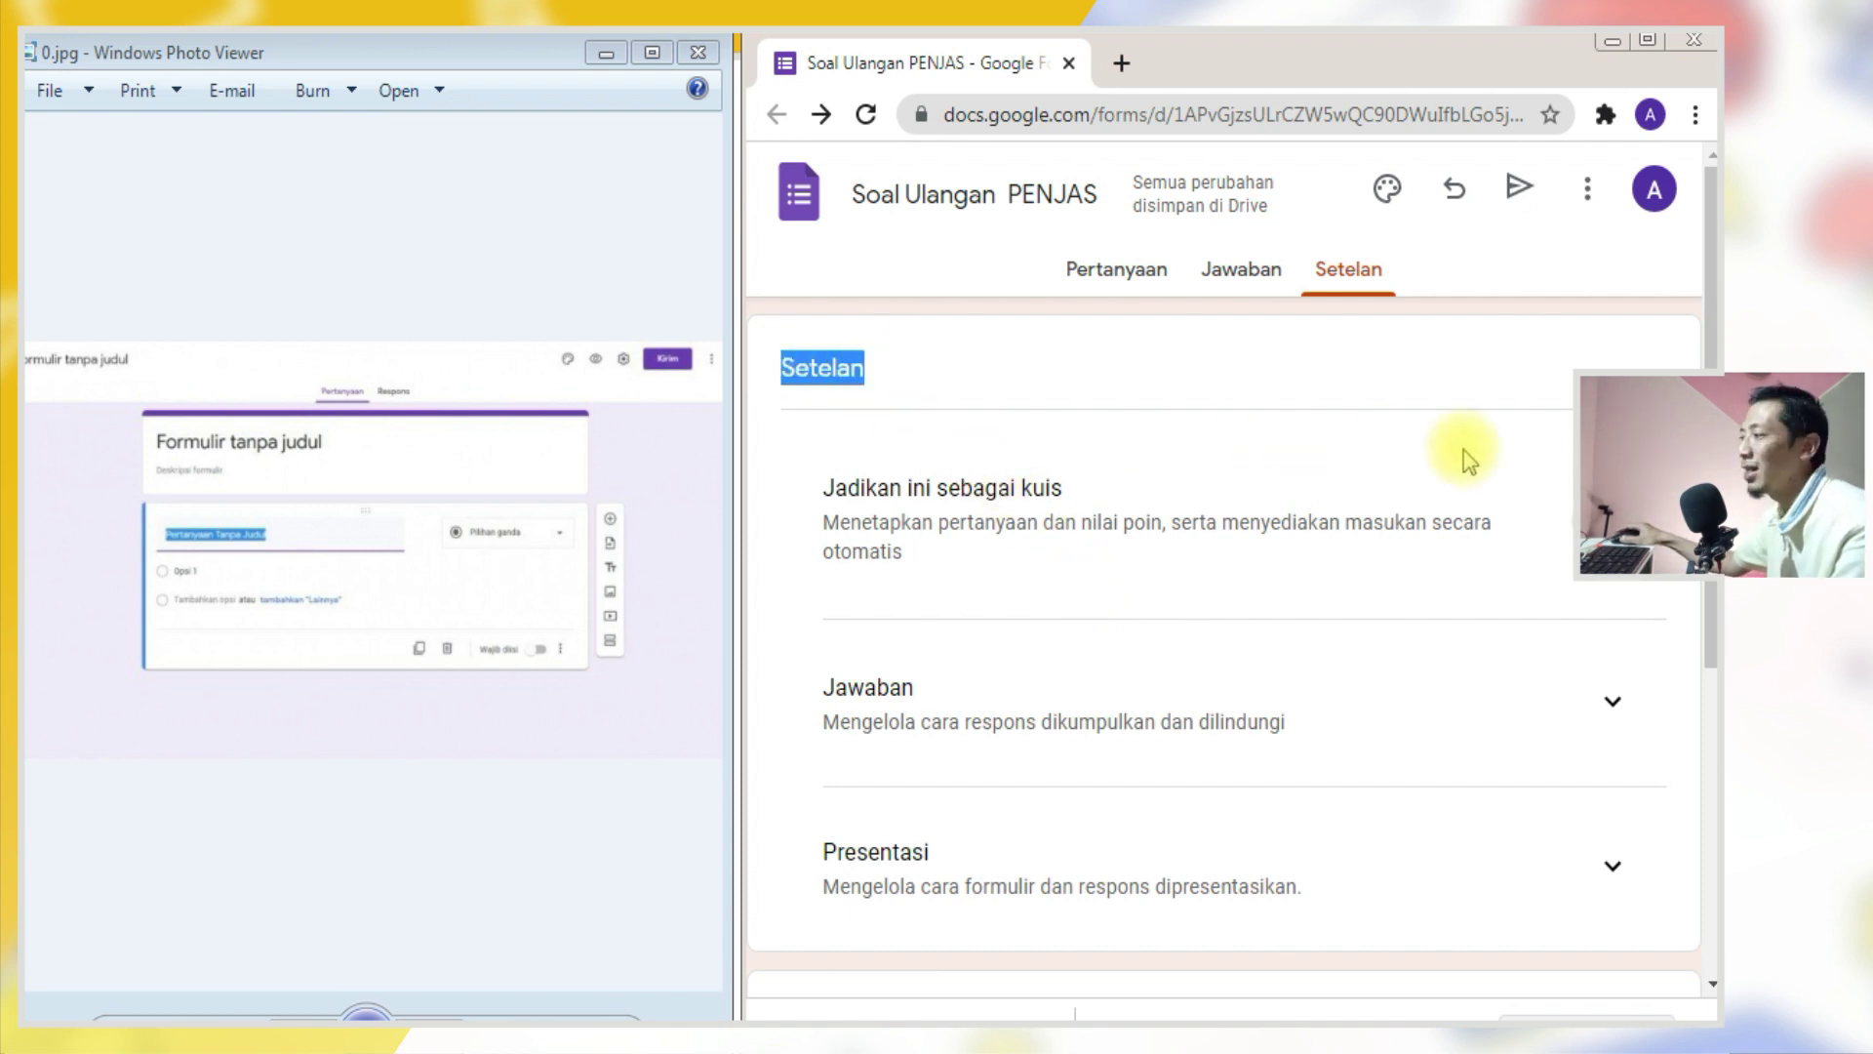
scroll(1463, 452, down, 5)
drag(898, 500, 765, 497)
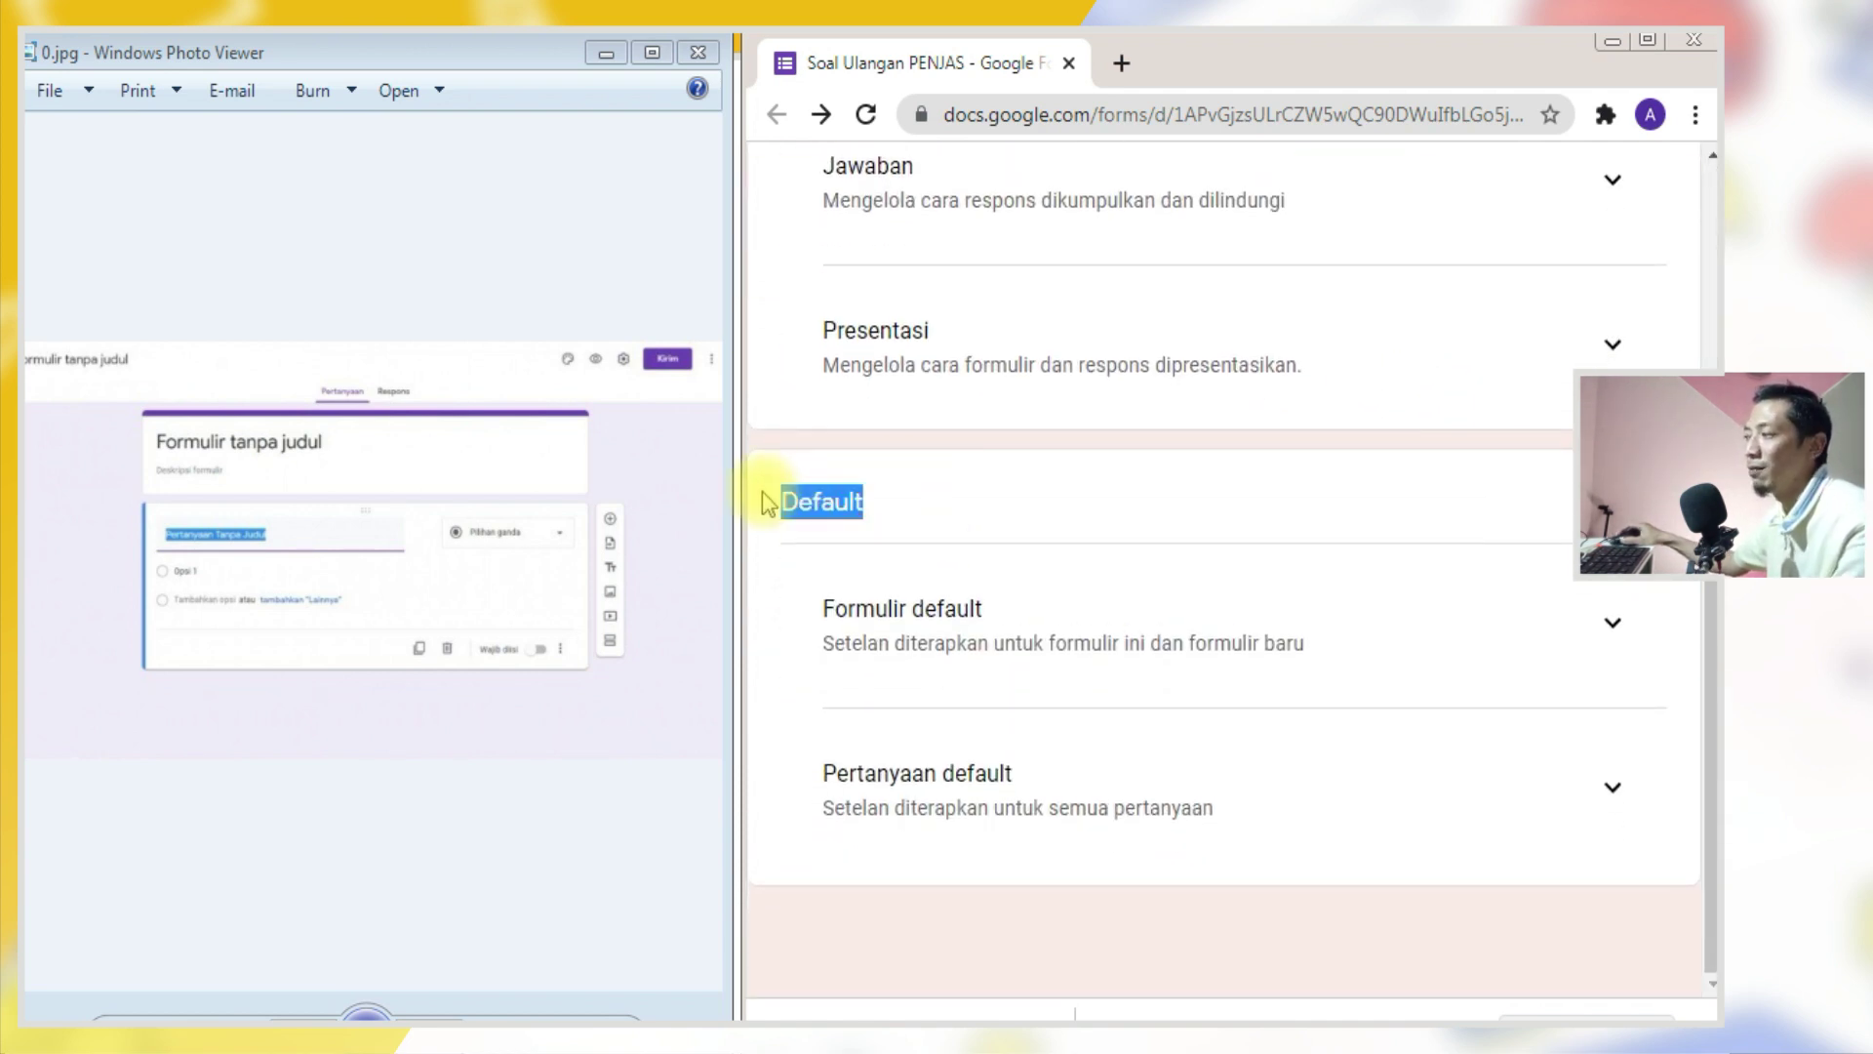
scroll(957, 497, up, 5)
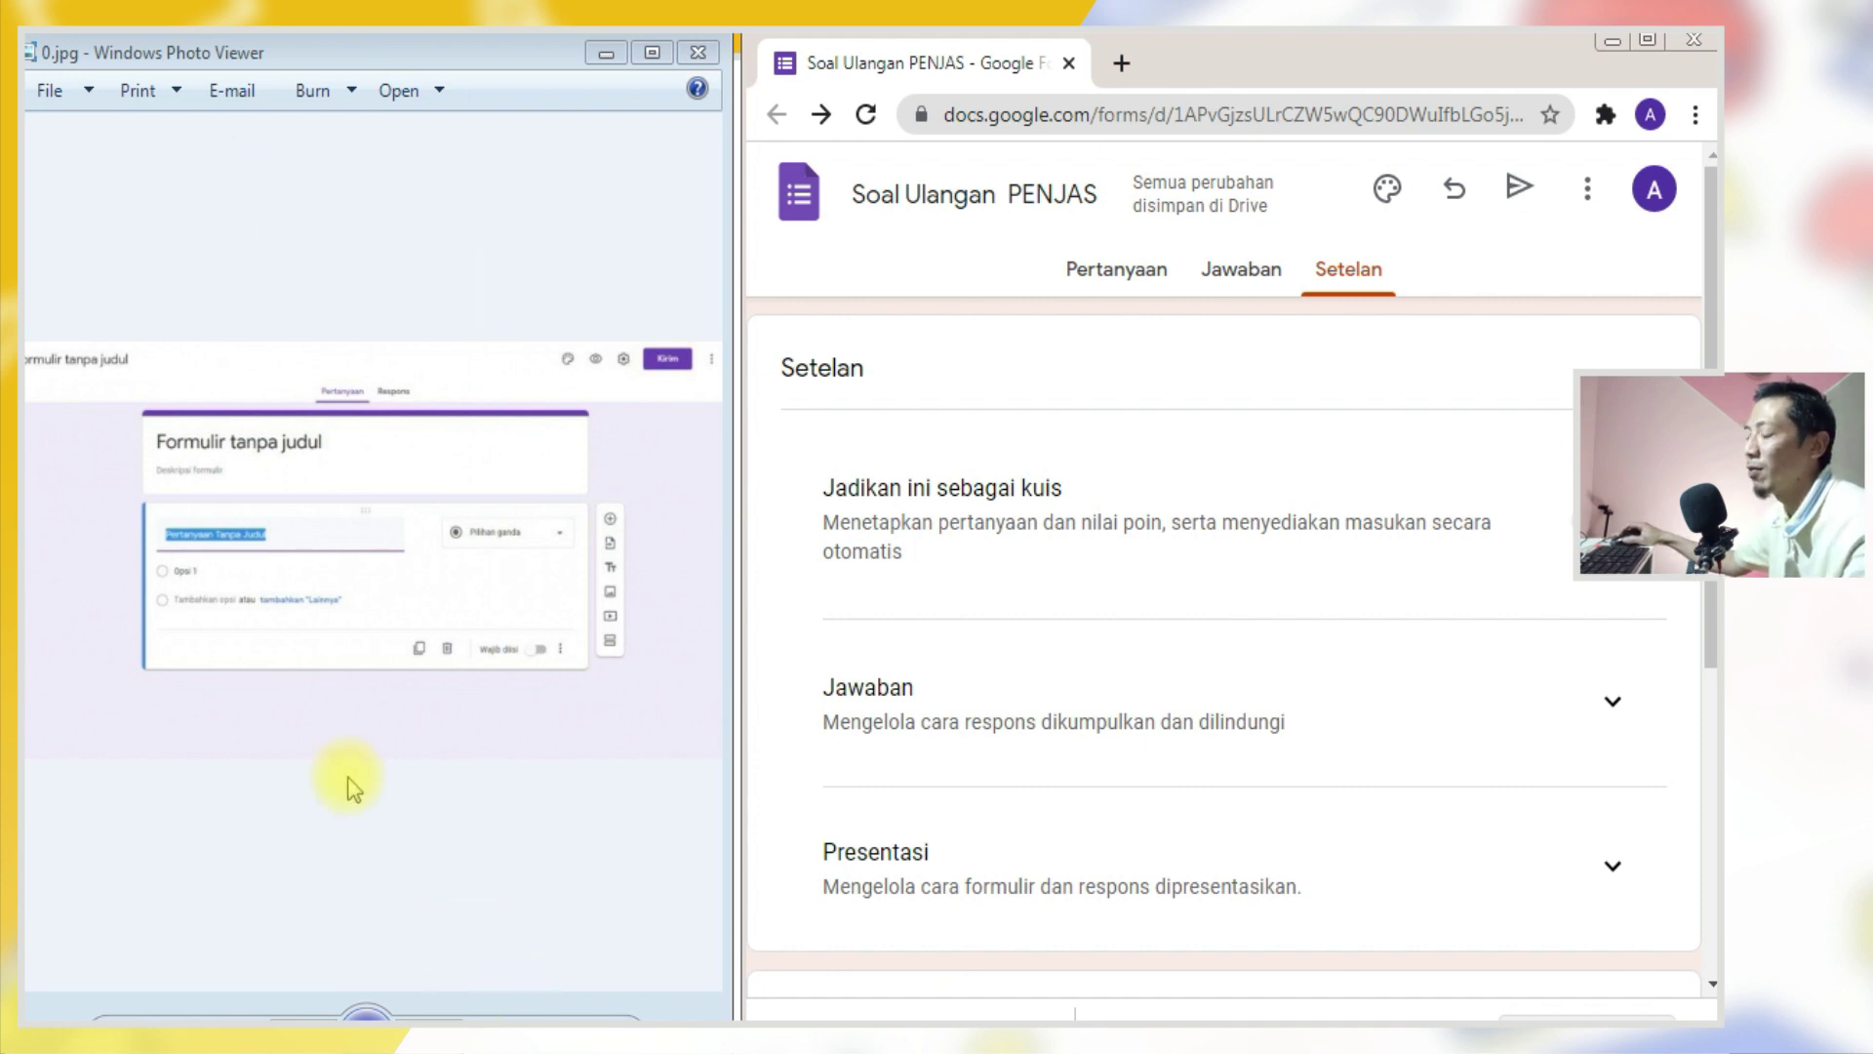
- Show the next reference image, make the form a quiz (Jadikan ini sebagai kuis) and choose Segera setelah setiap pengiriman for grade release
click(414, 1015)
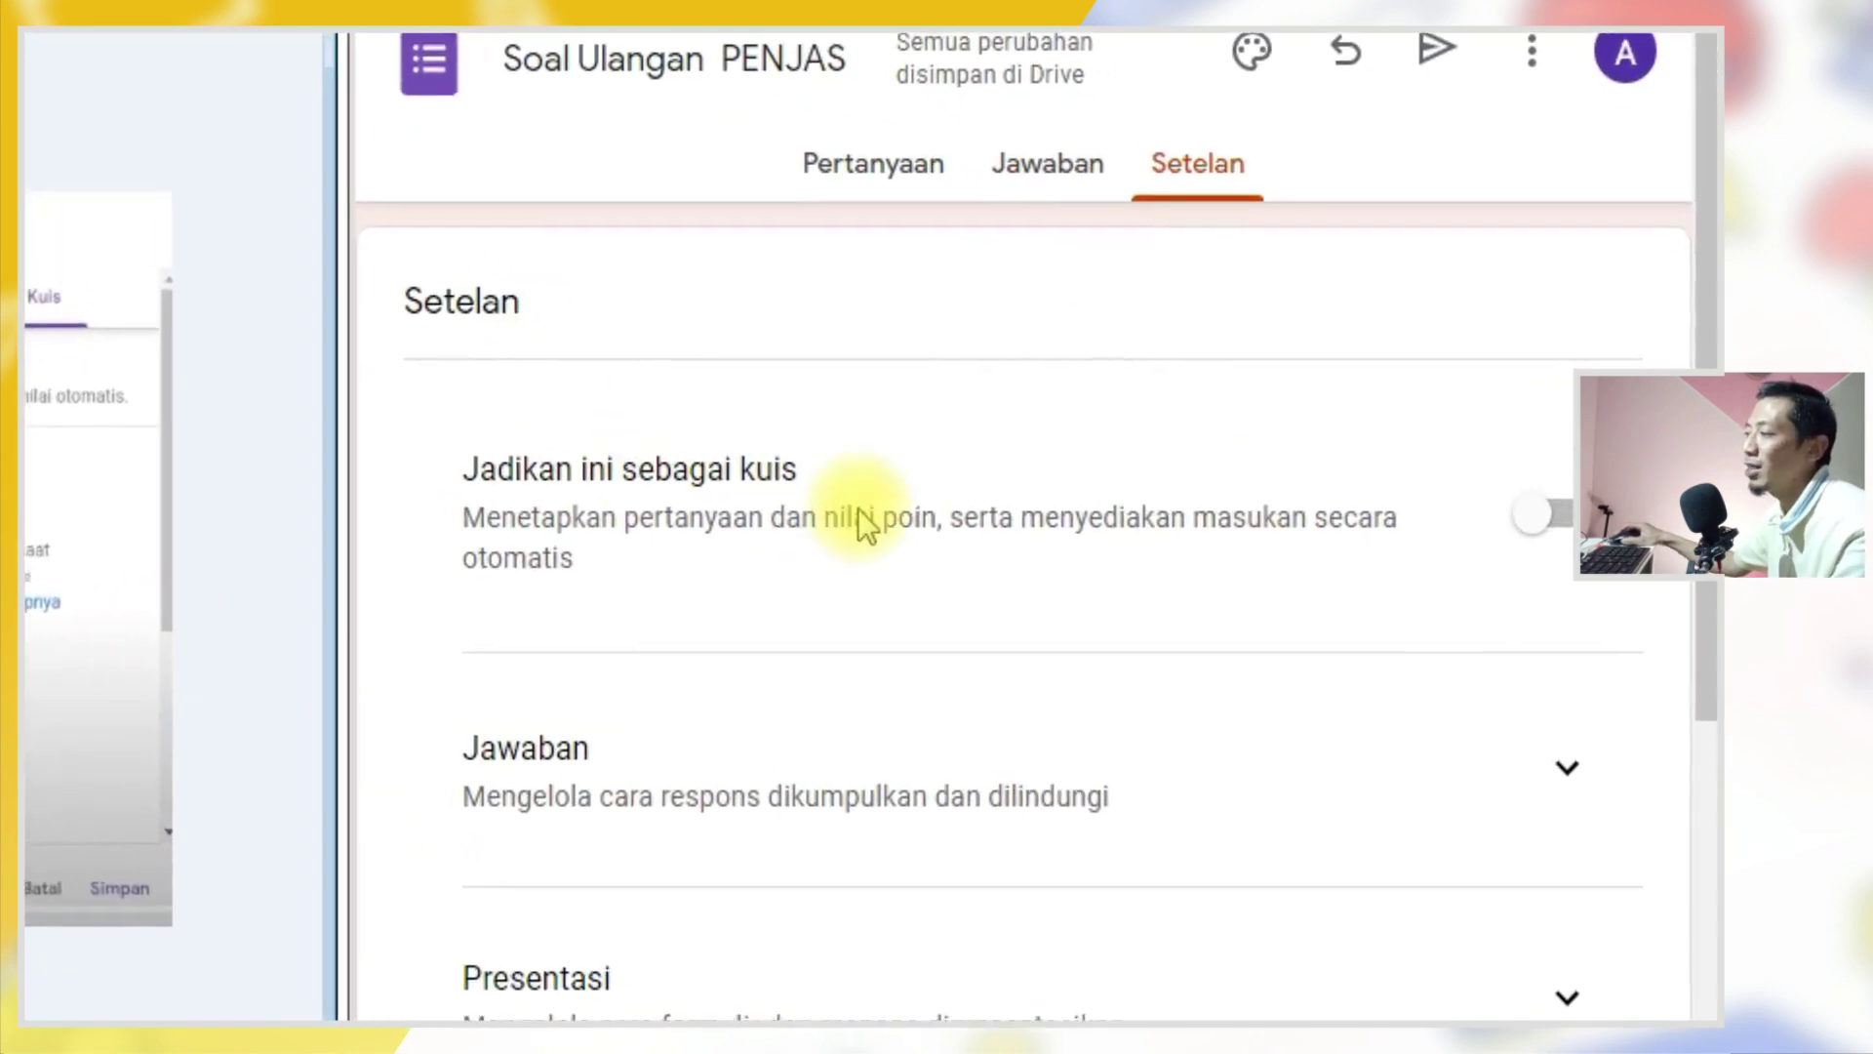
click(1534, 512)
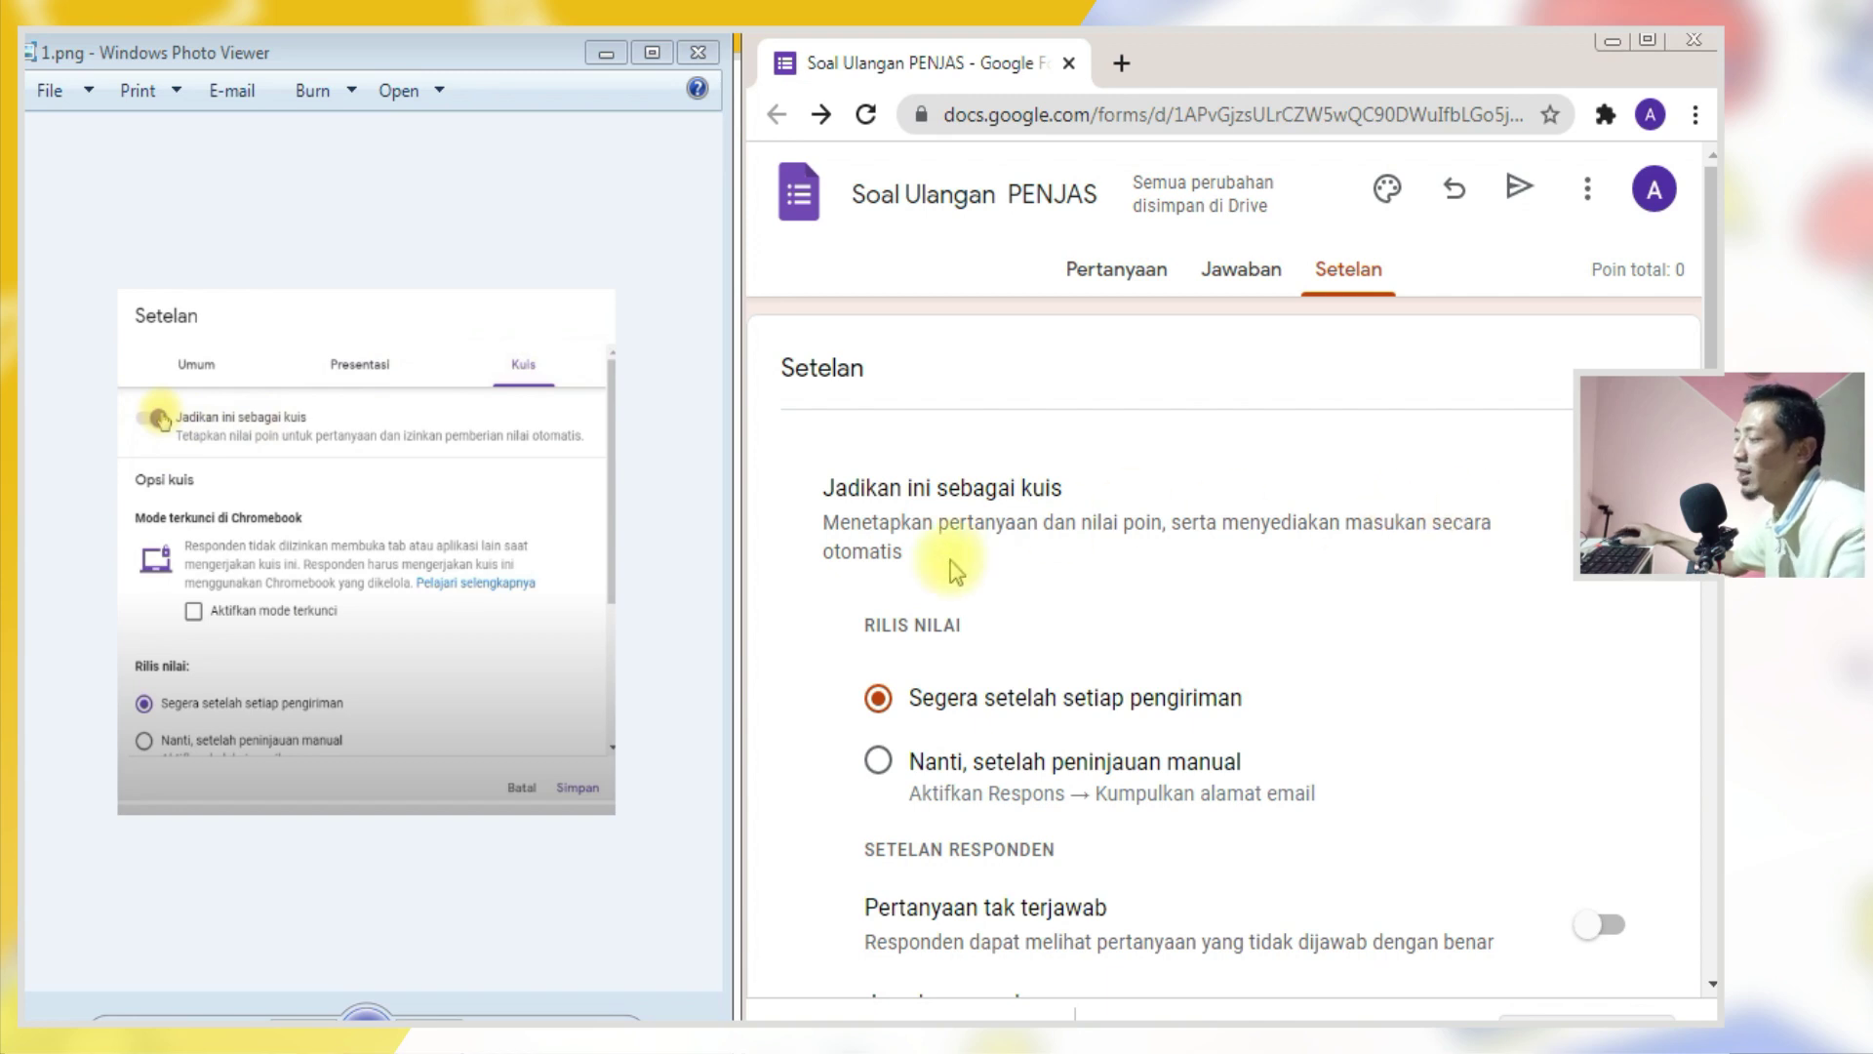
scroll(901, 517, down, 3)
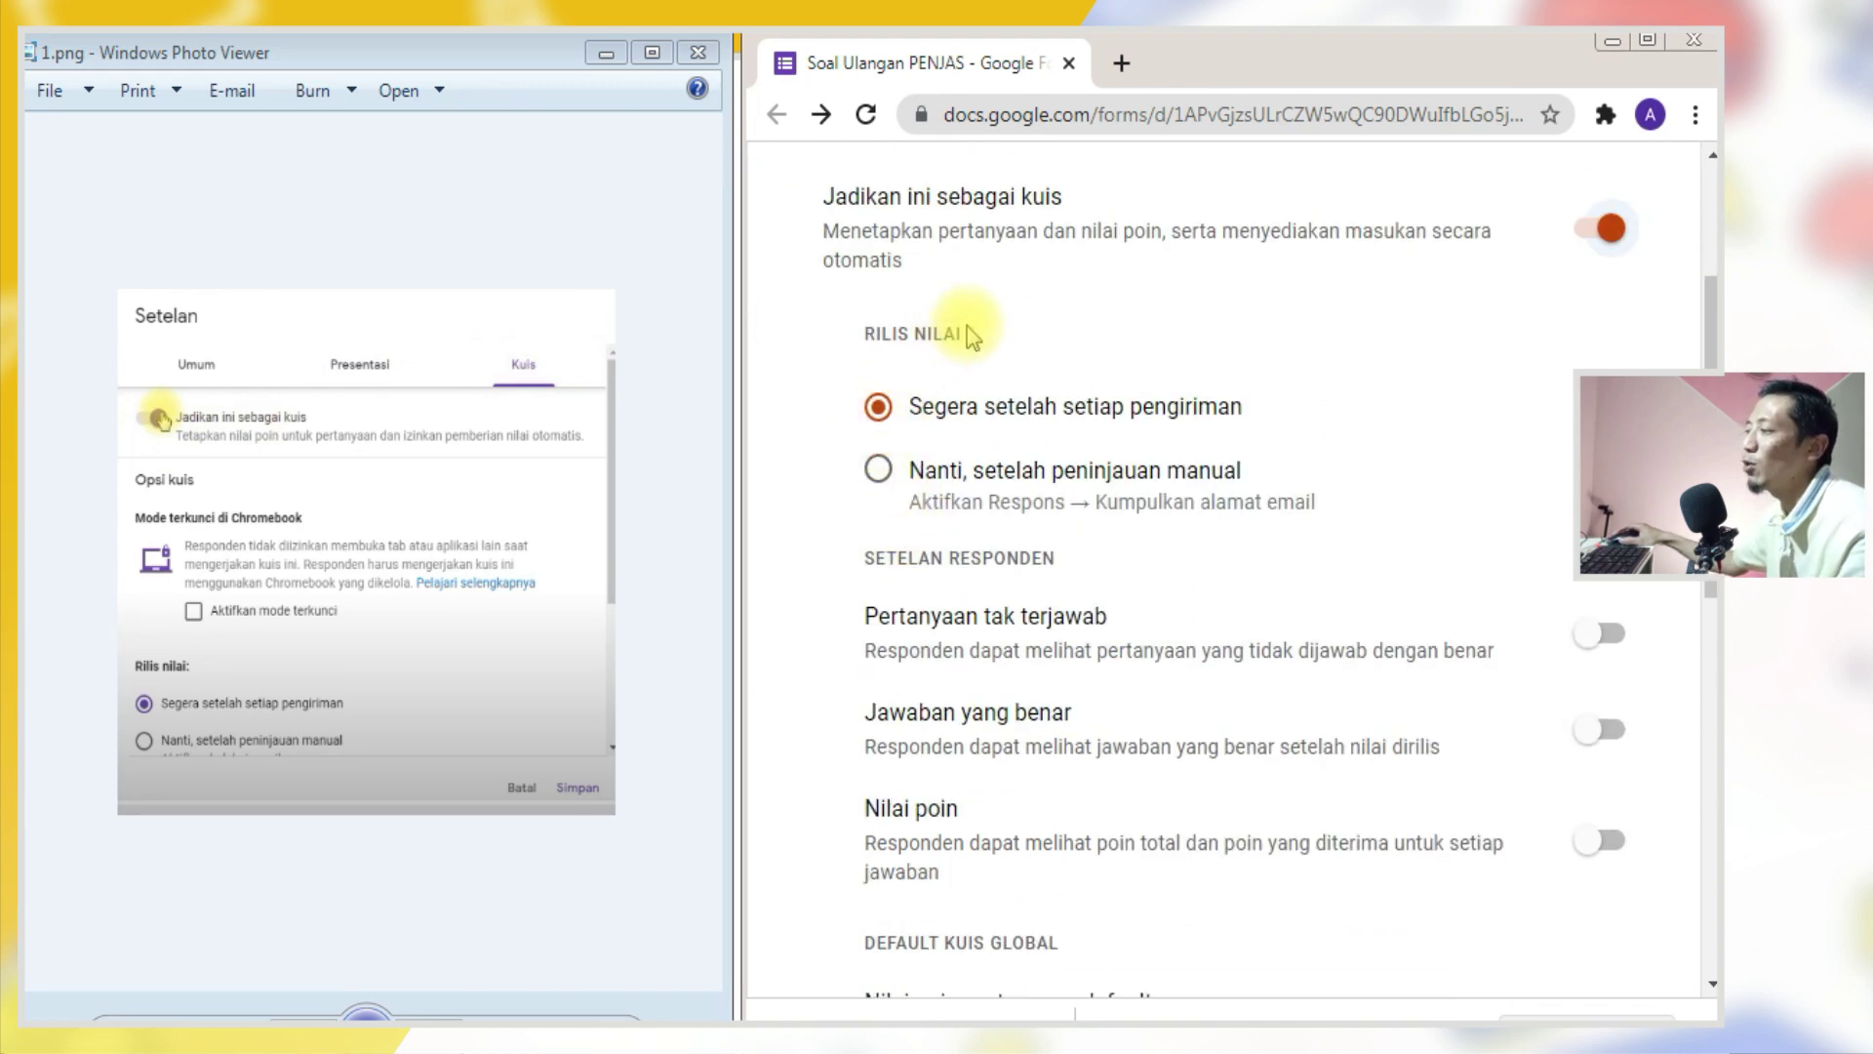
drag(968, 328, 861, 339)
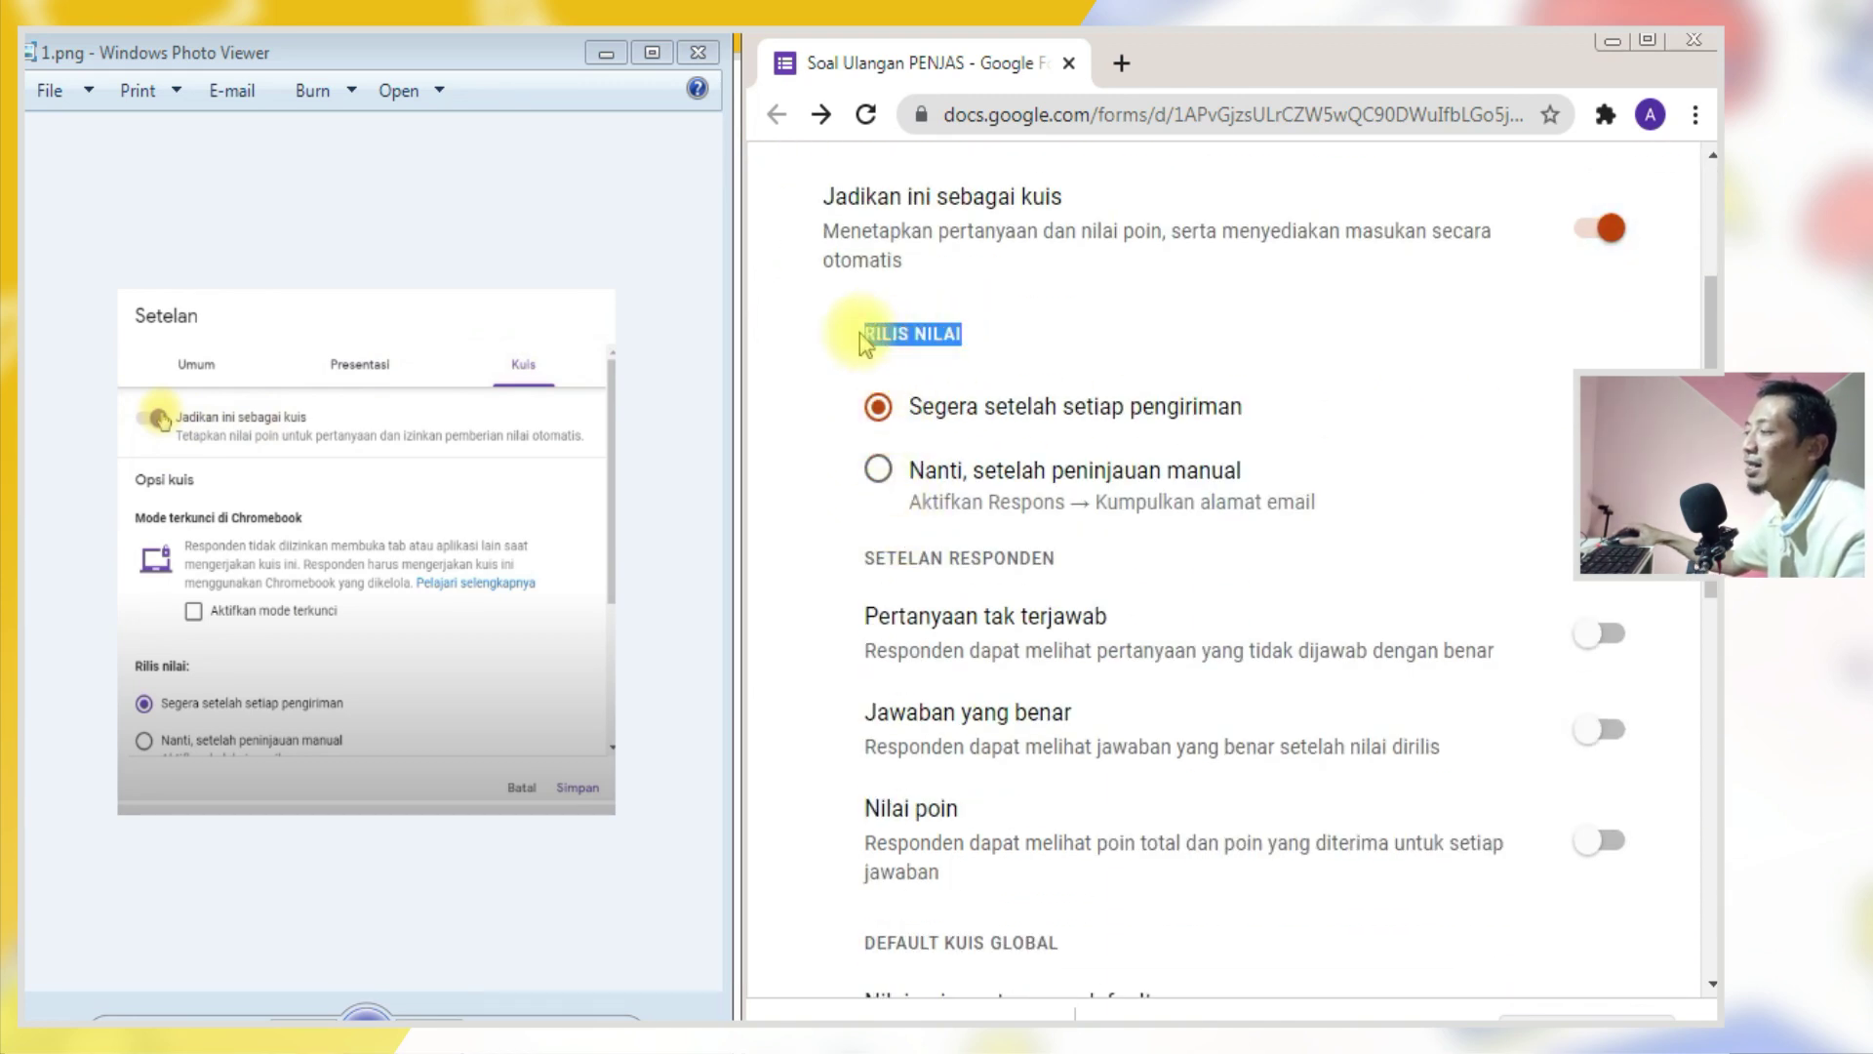
click(873, 406)
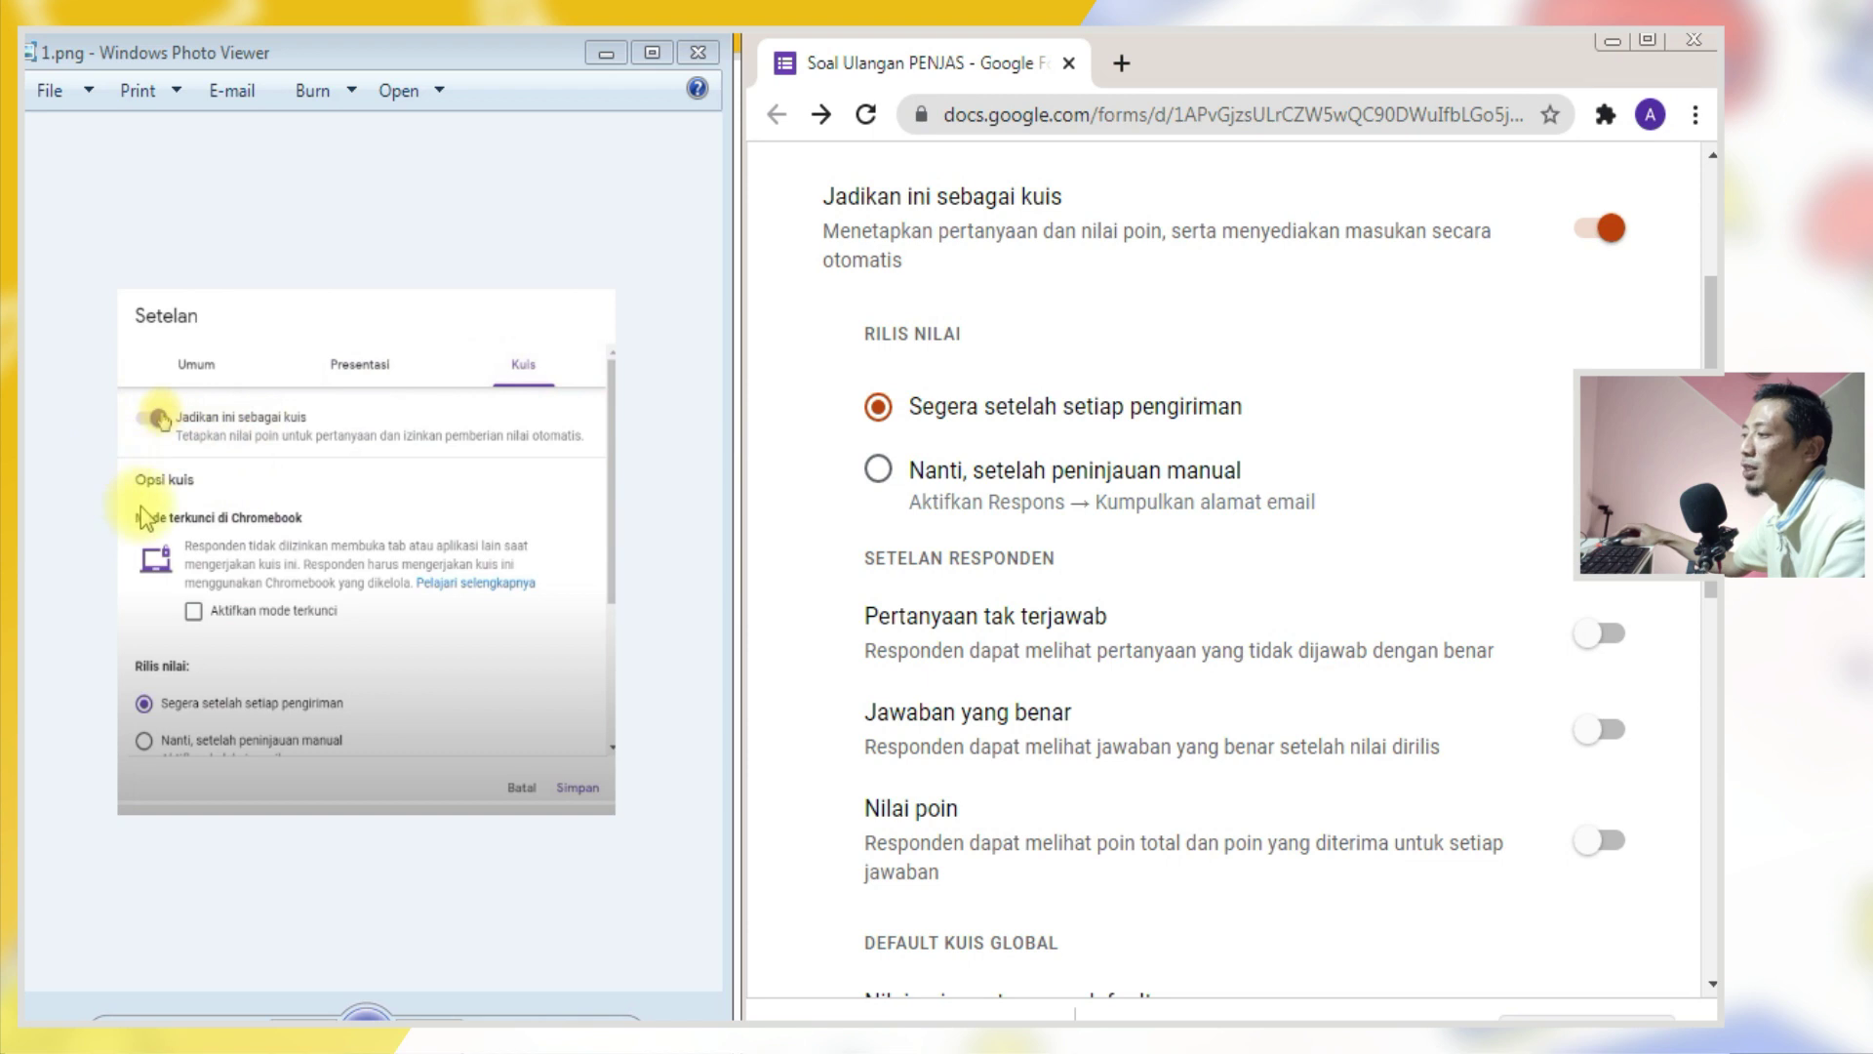
scroll(1210, 390, up, 2)
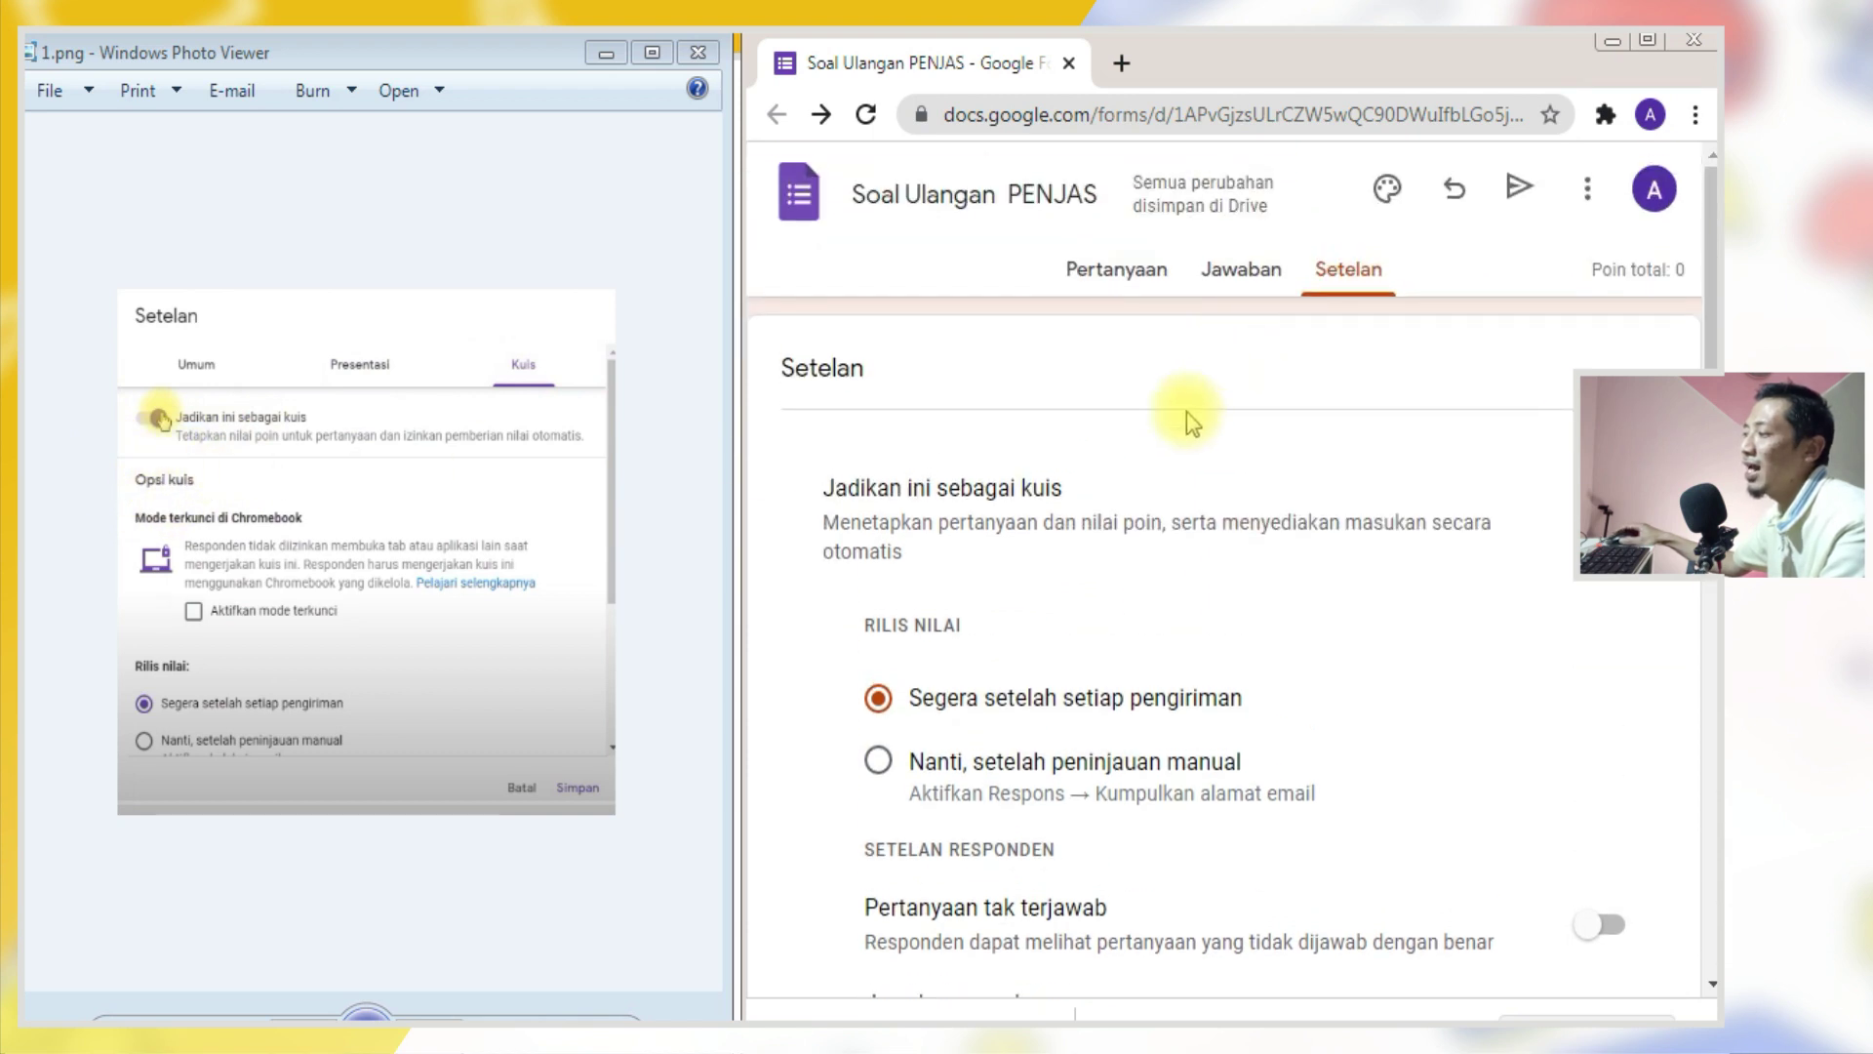
- Compare the quiz's Setelan Responden options with the enlarged reference image 2.png
scroll(1121, 491, down, 1)
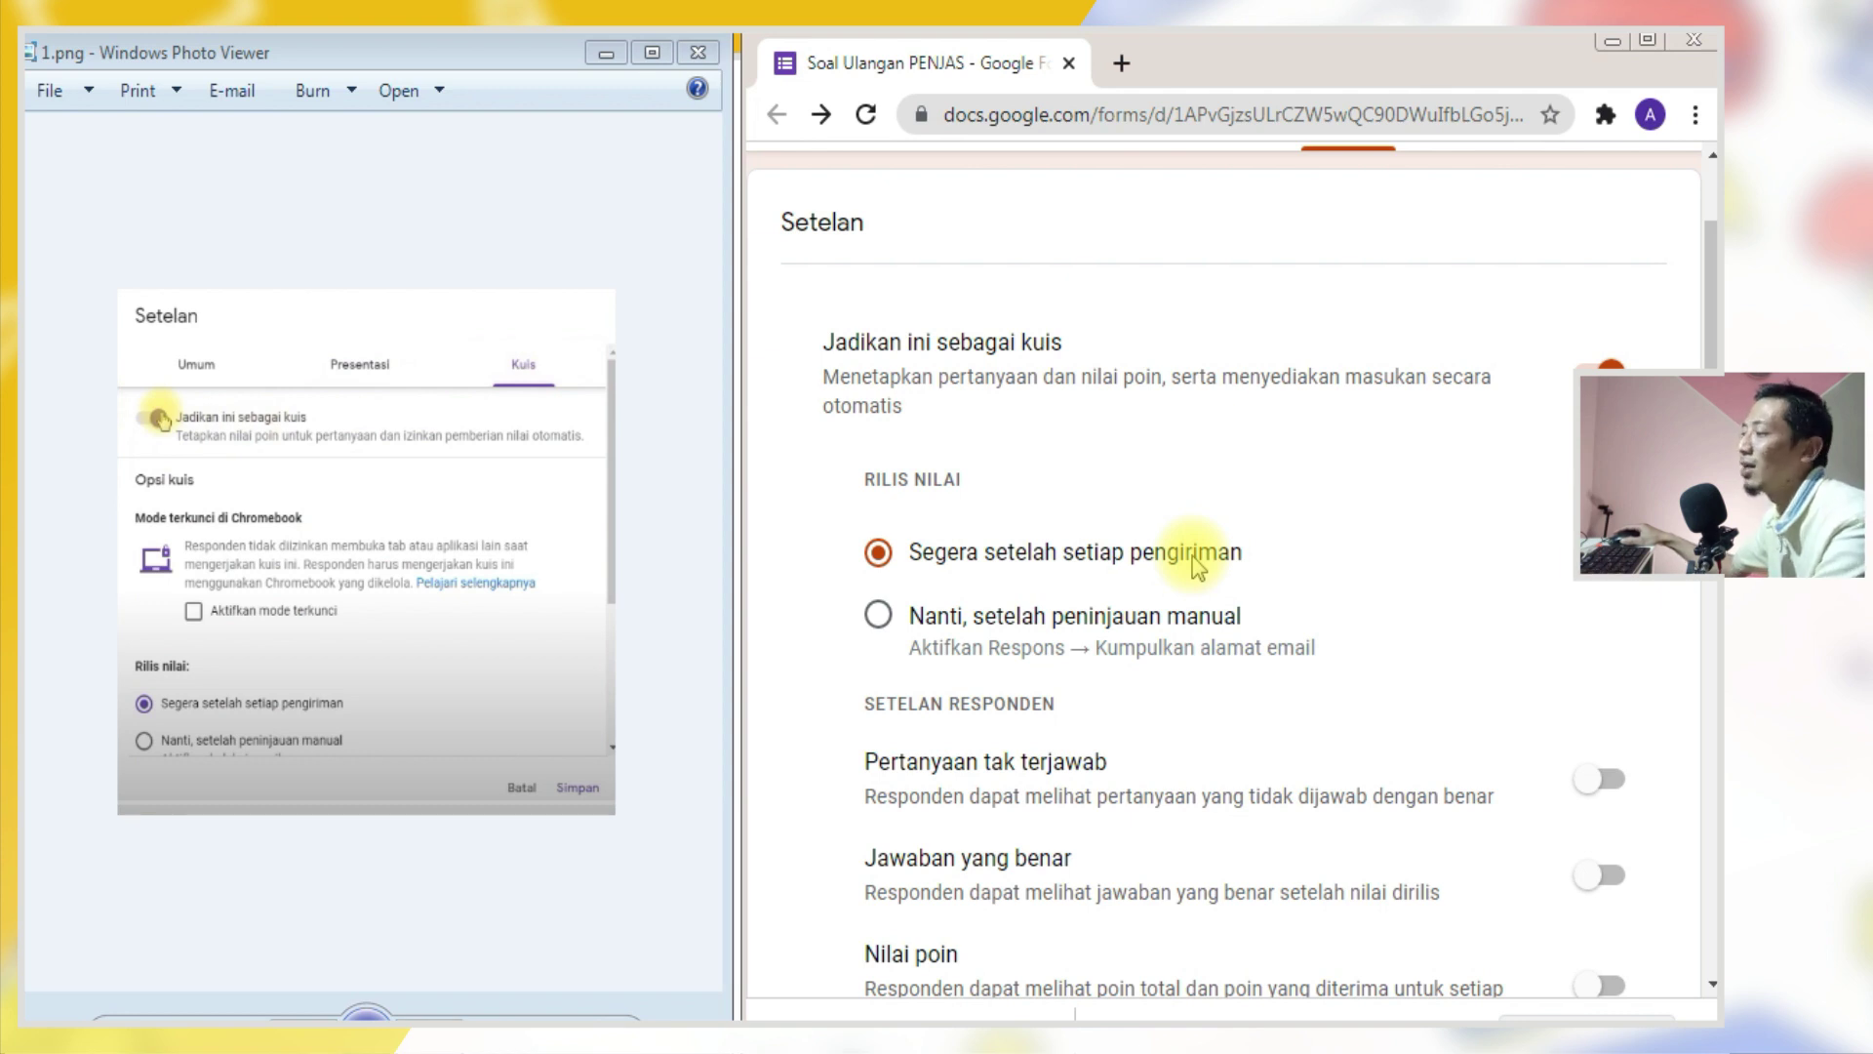
scroll(1198, 566, down, 3)
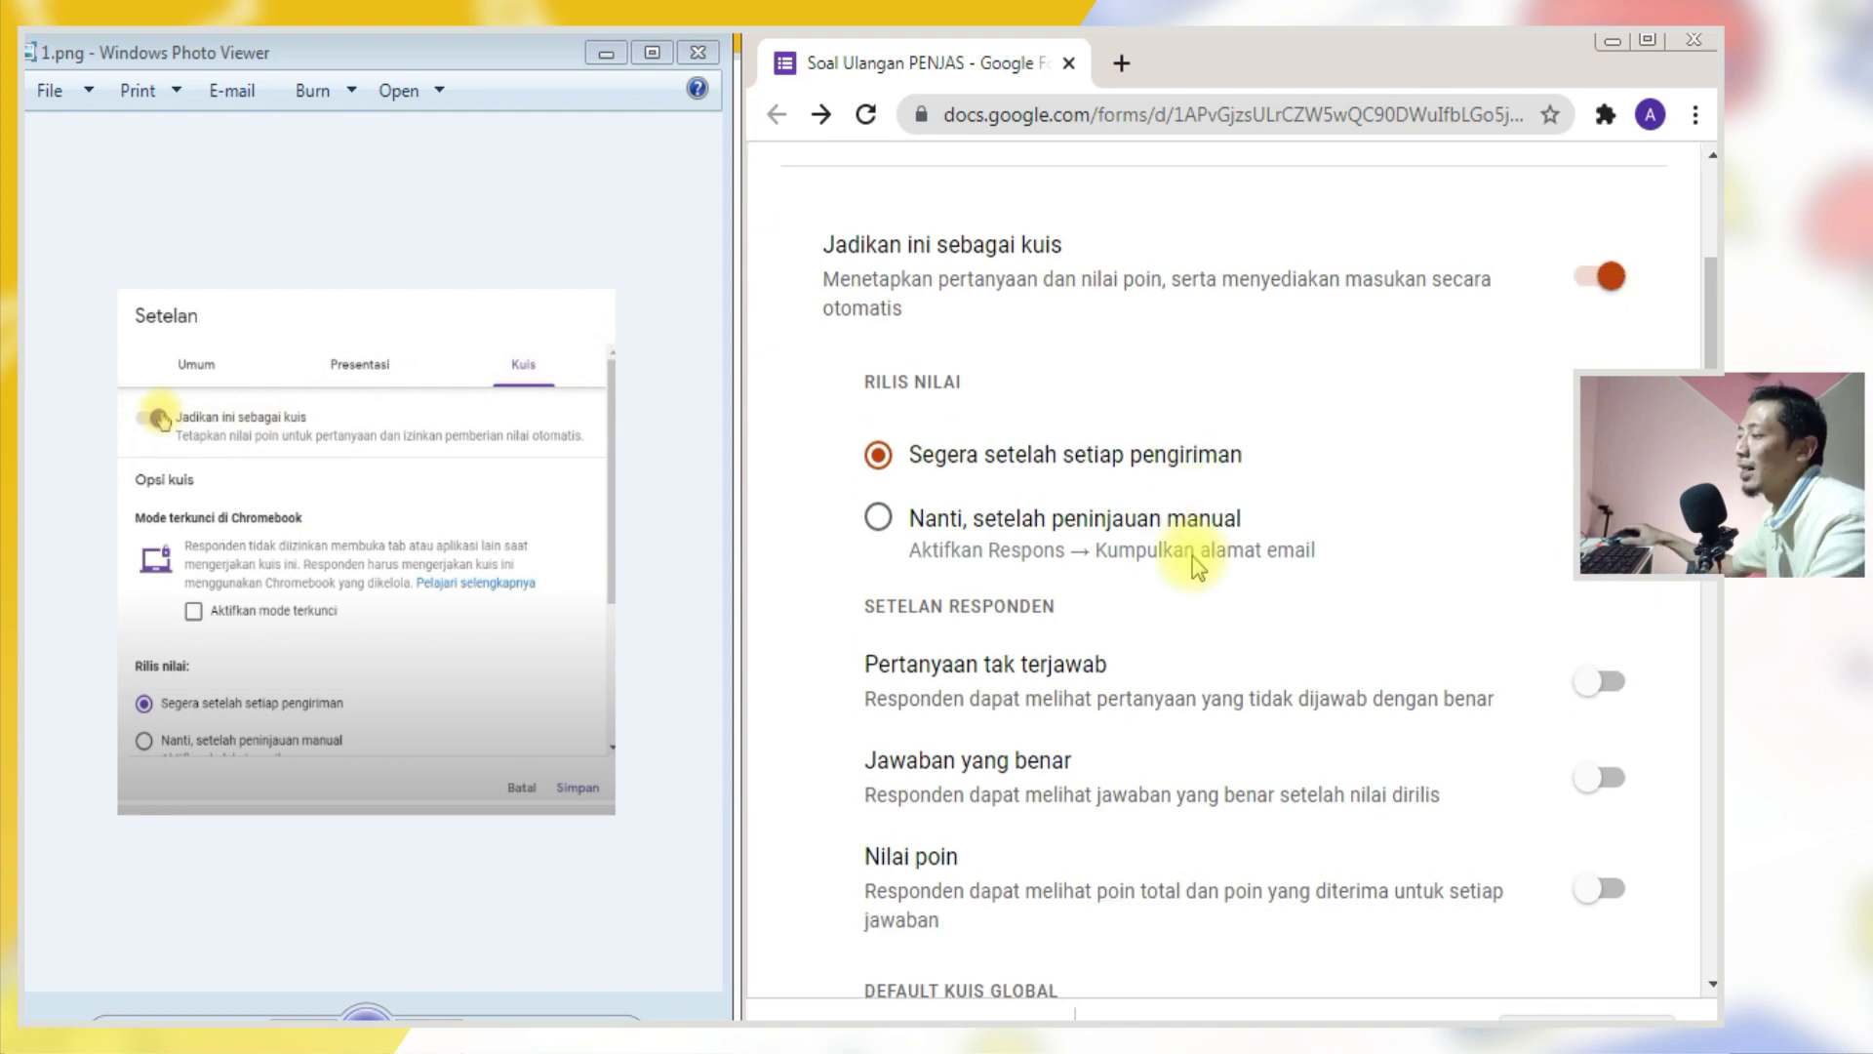
drag(890, 401, 1074, 429)
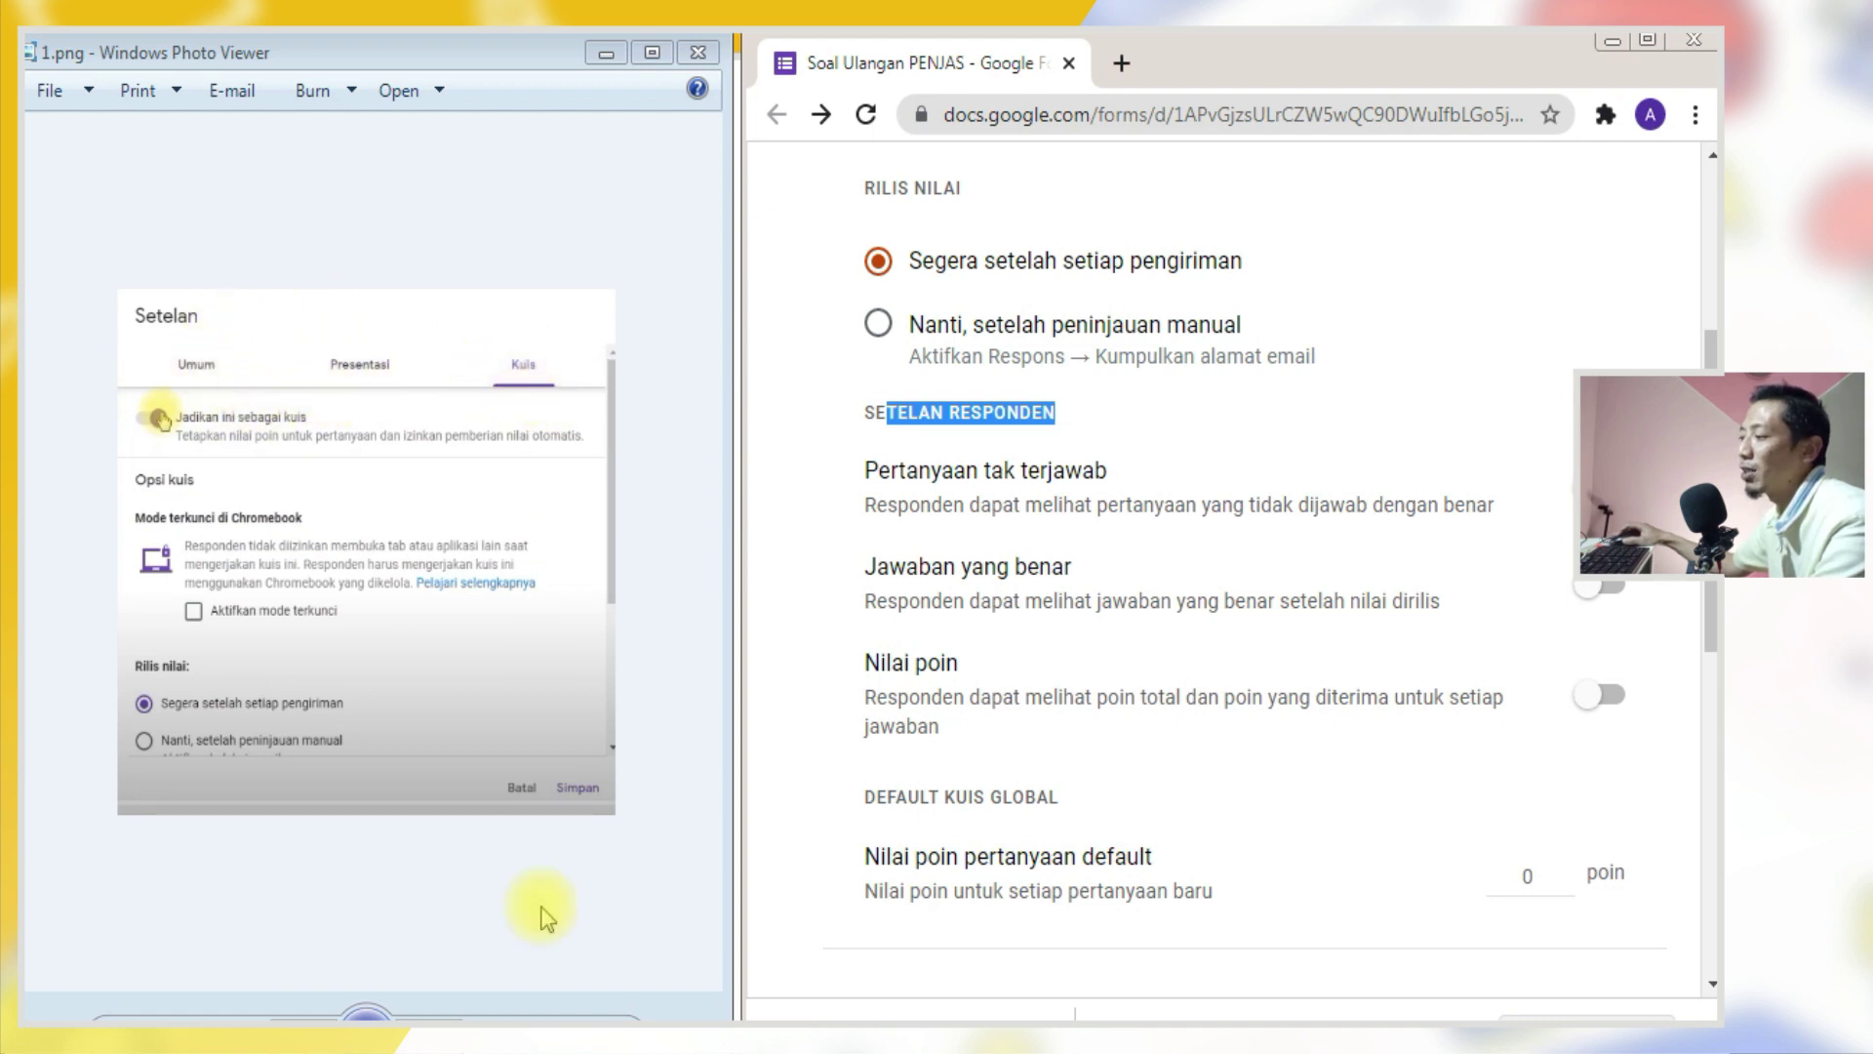
click(426, 1017)
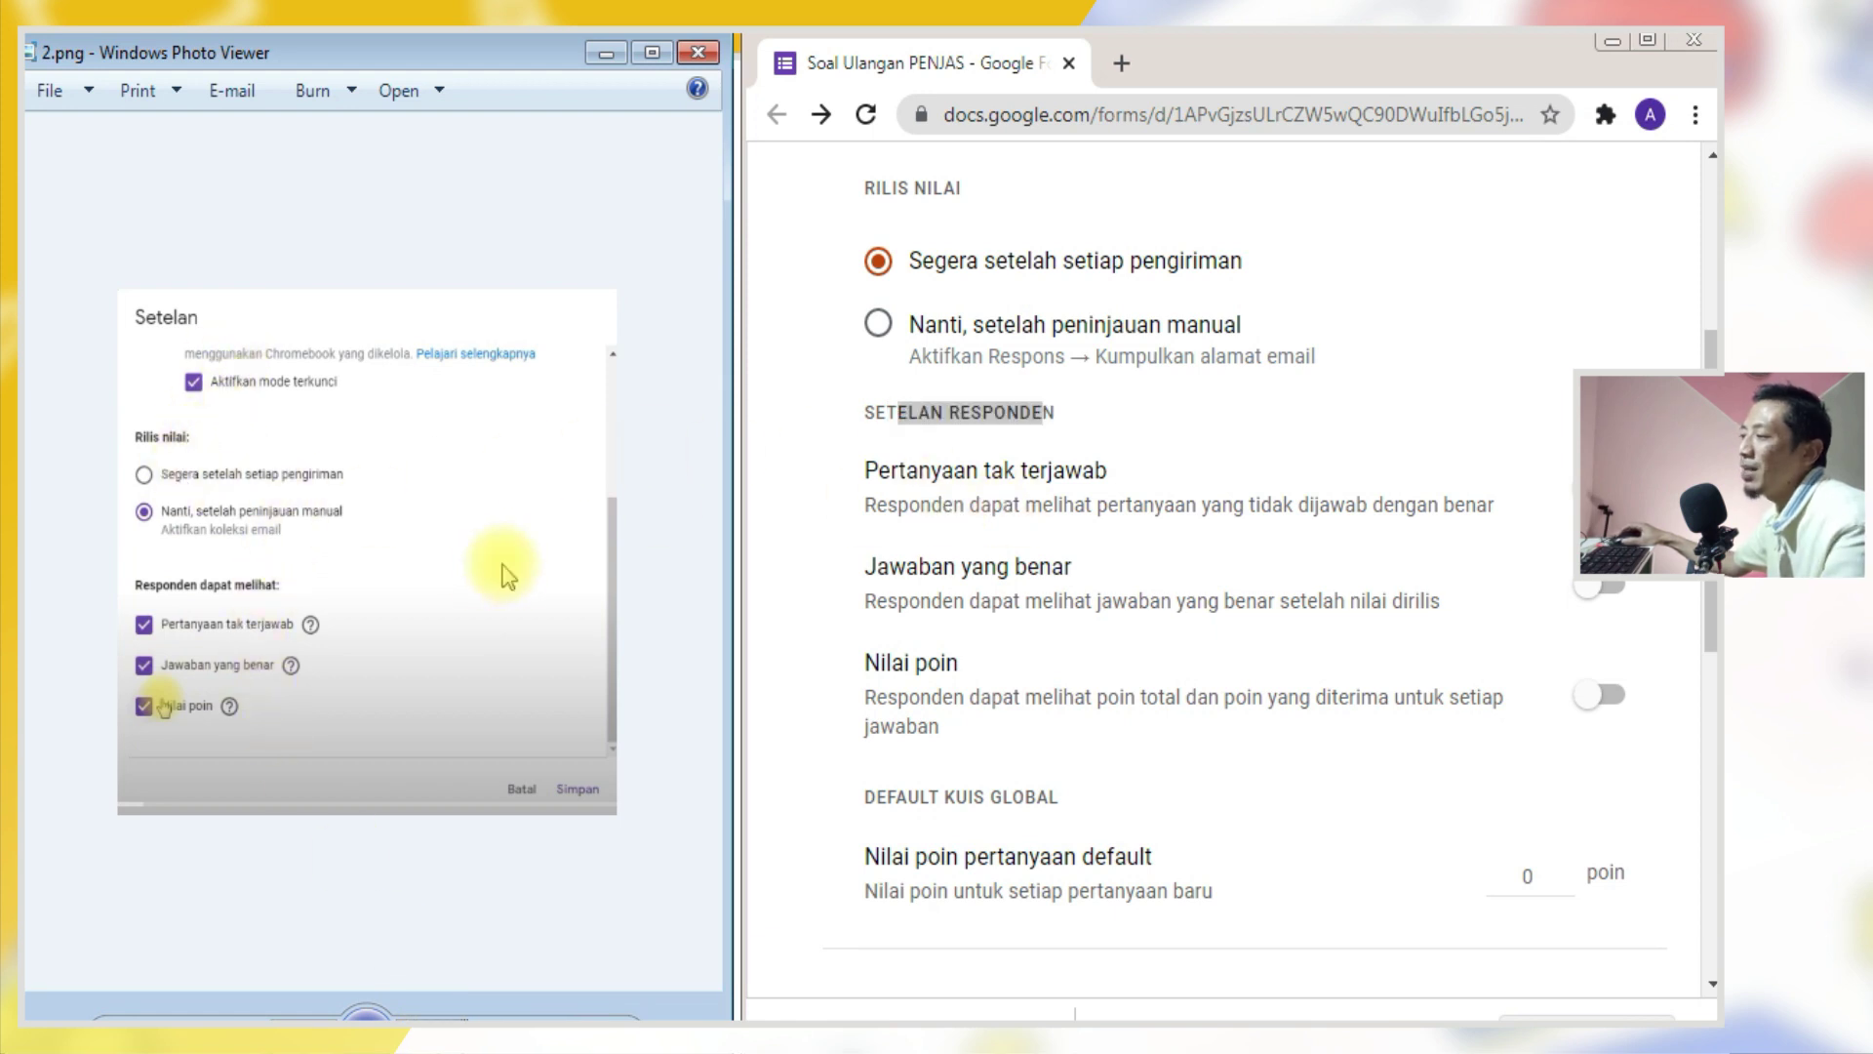
scroll(400, 613, up, 1)
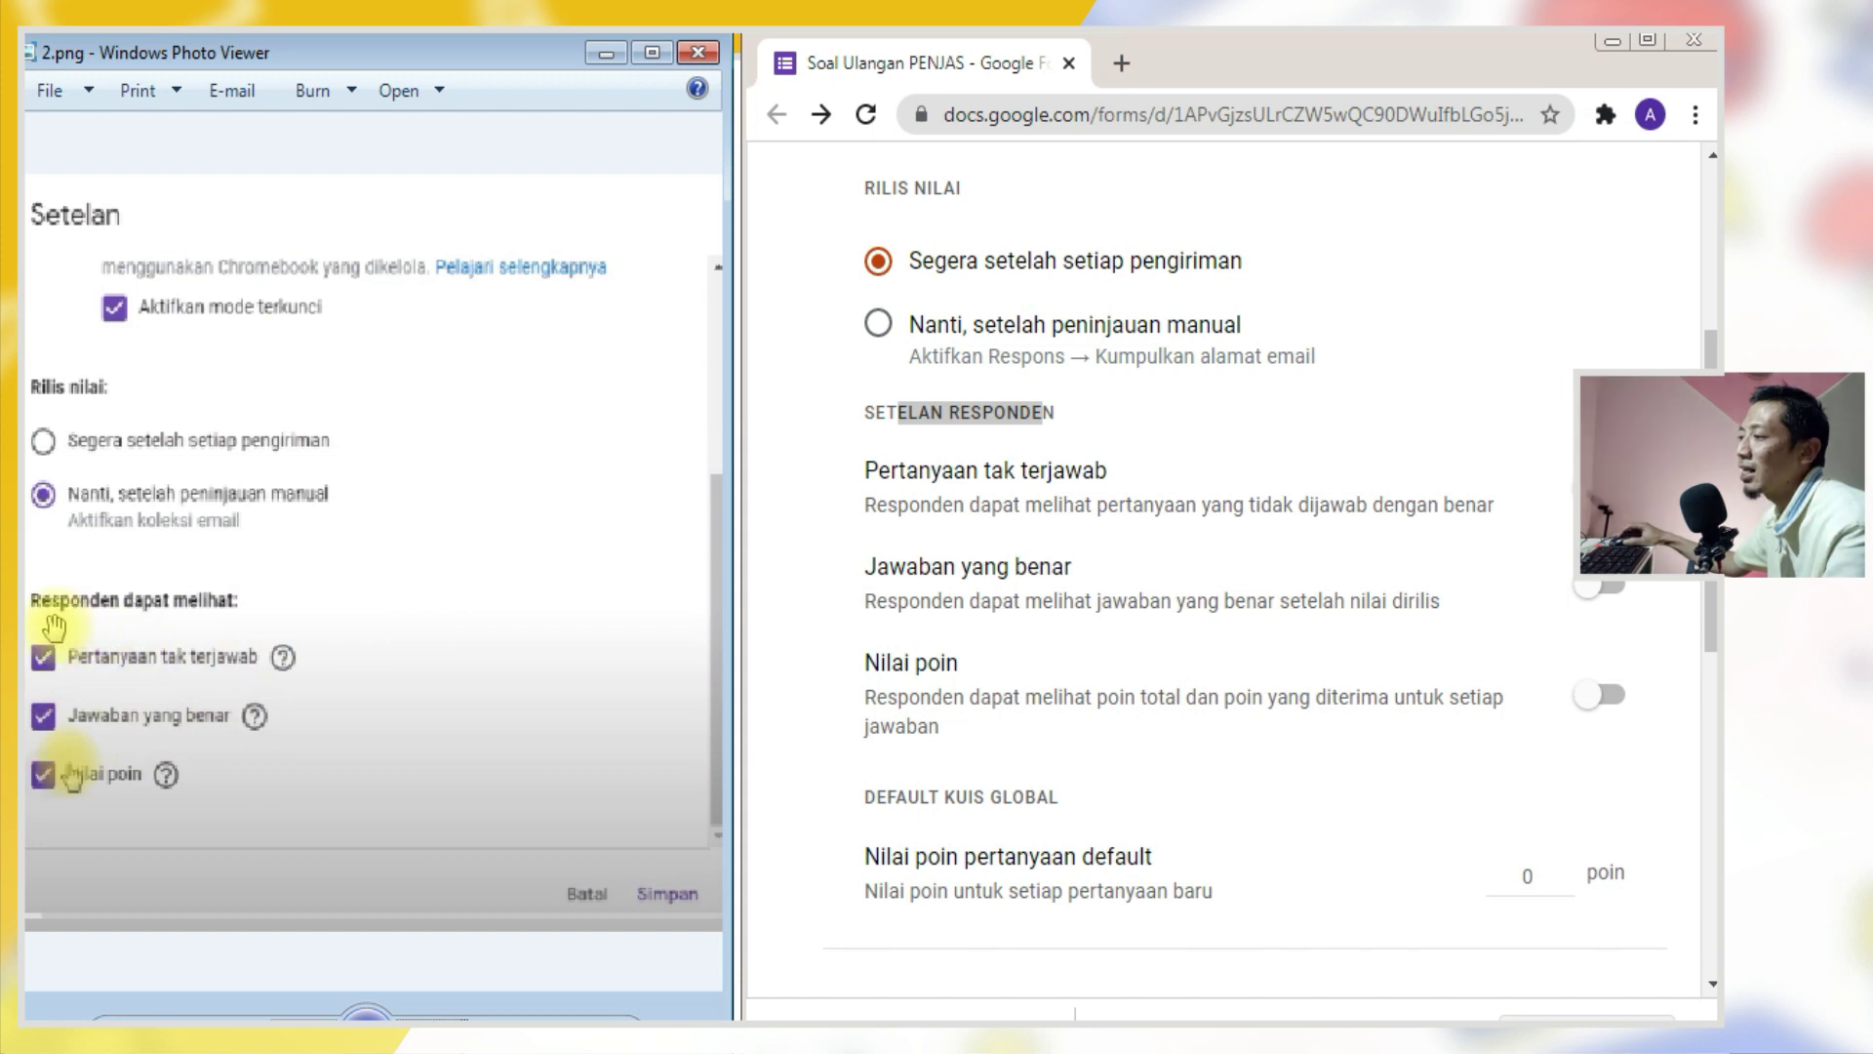
drag(54, 628, 118, 632)
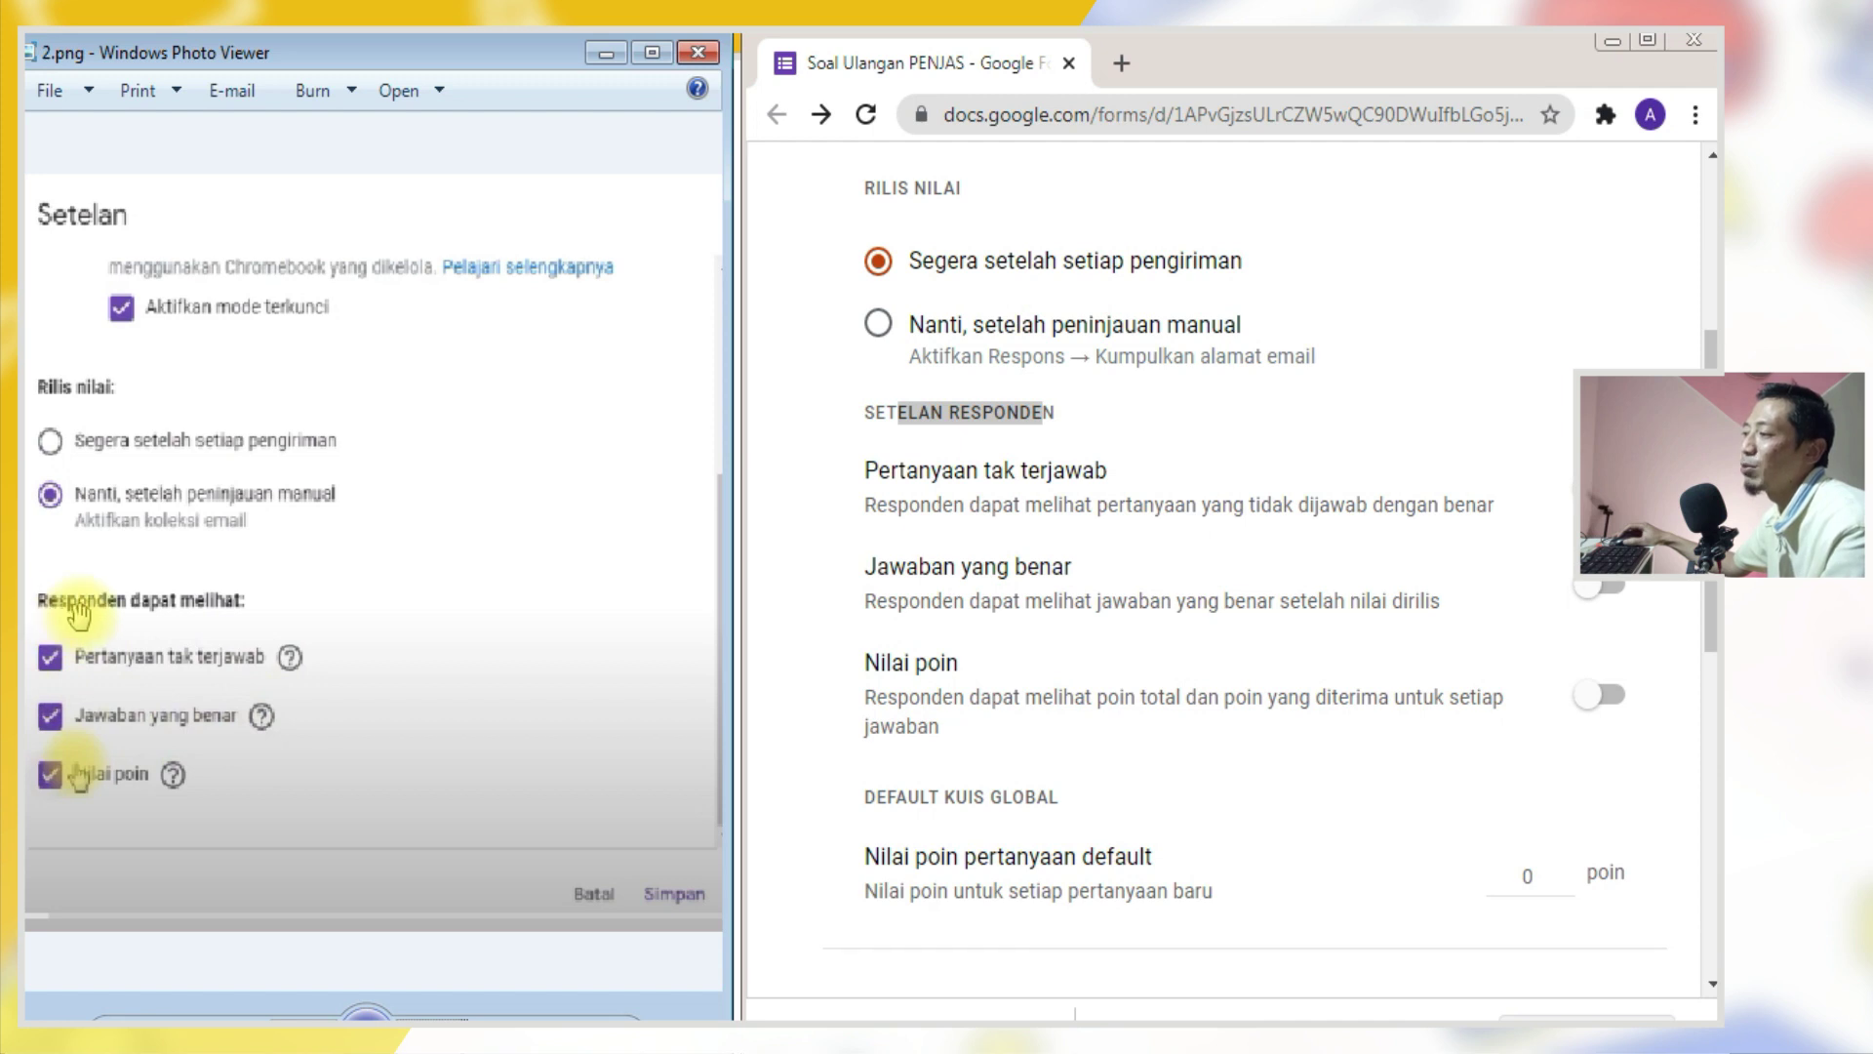
click(969, 410)
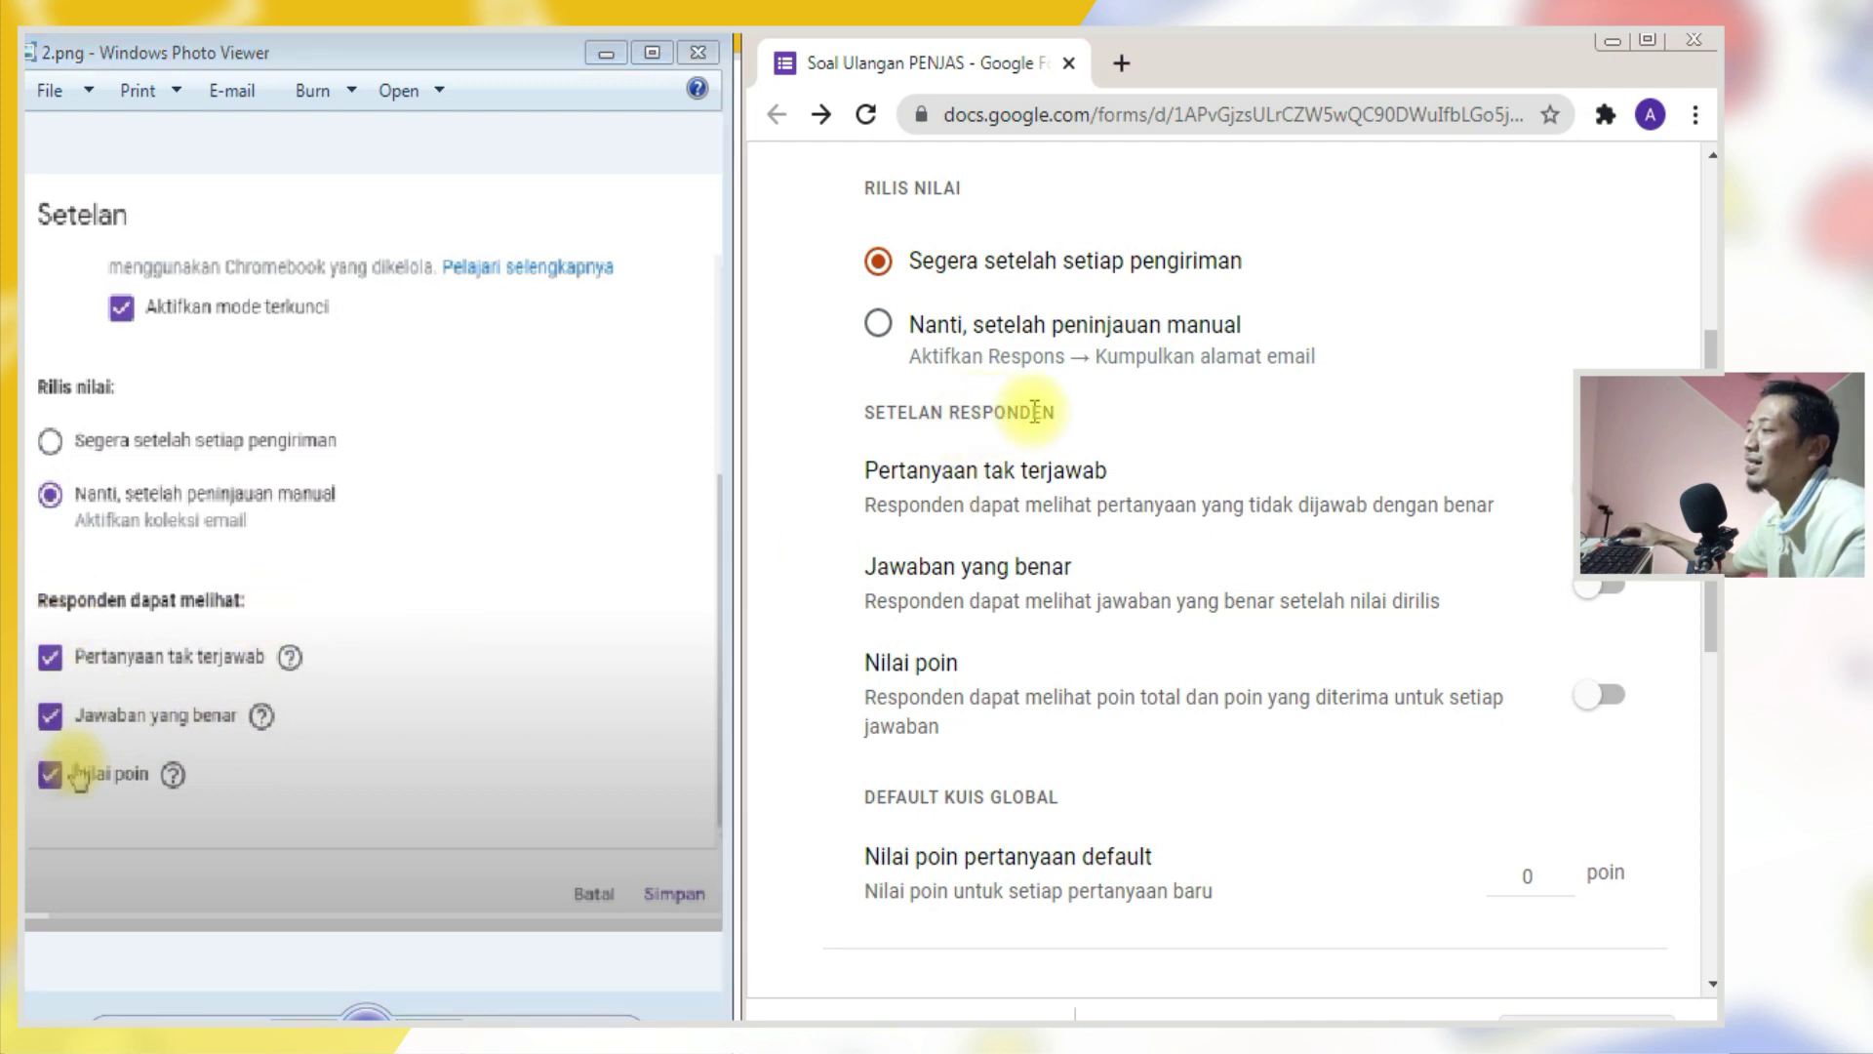
drag(1059, 414, 886, 414)
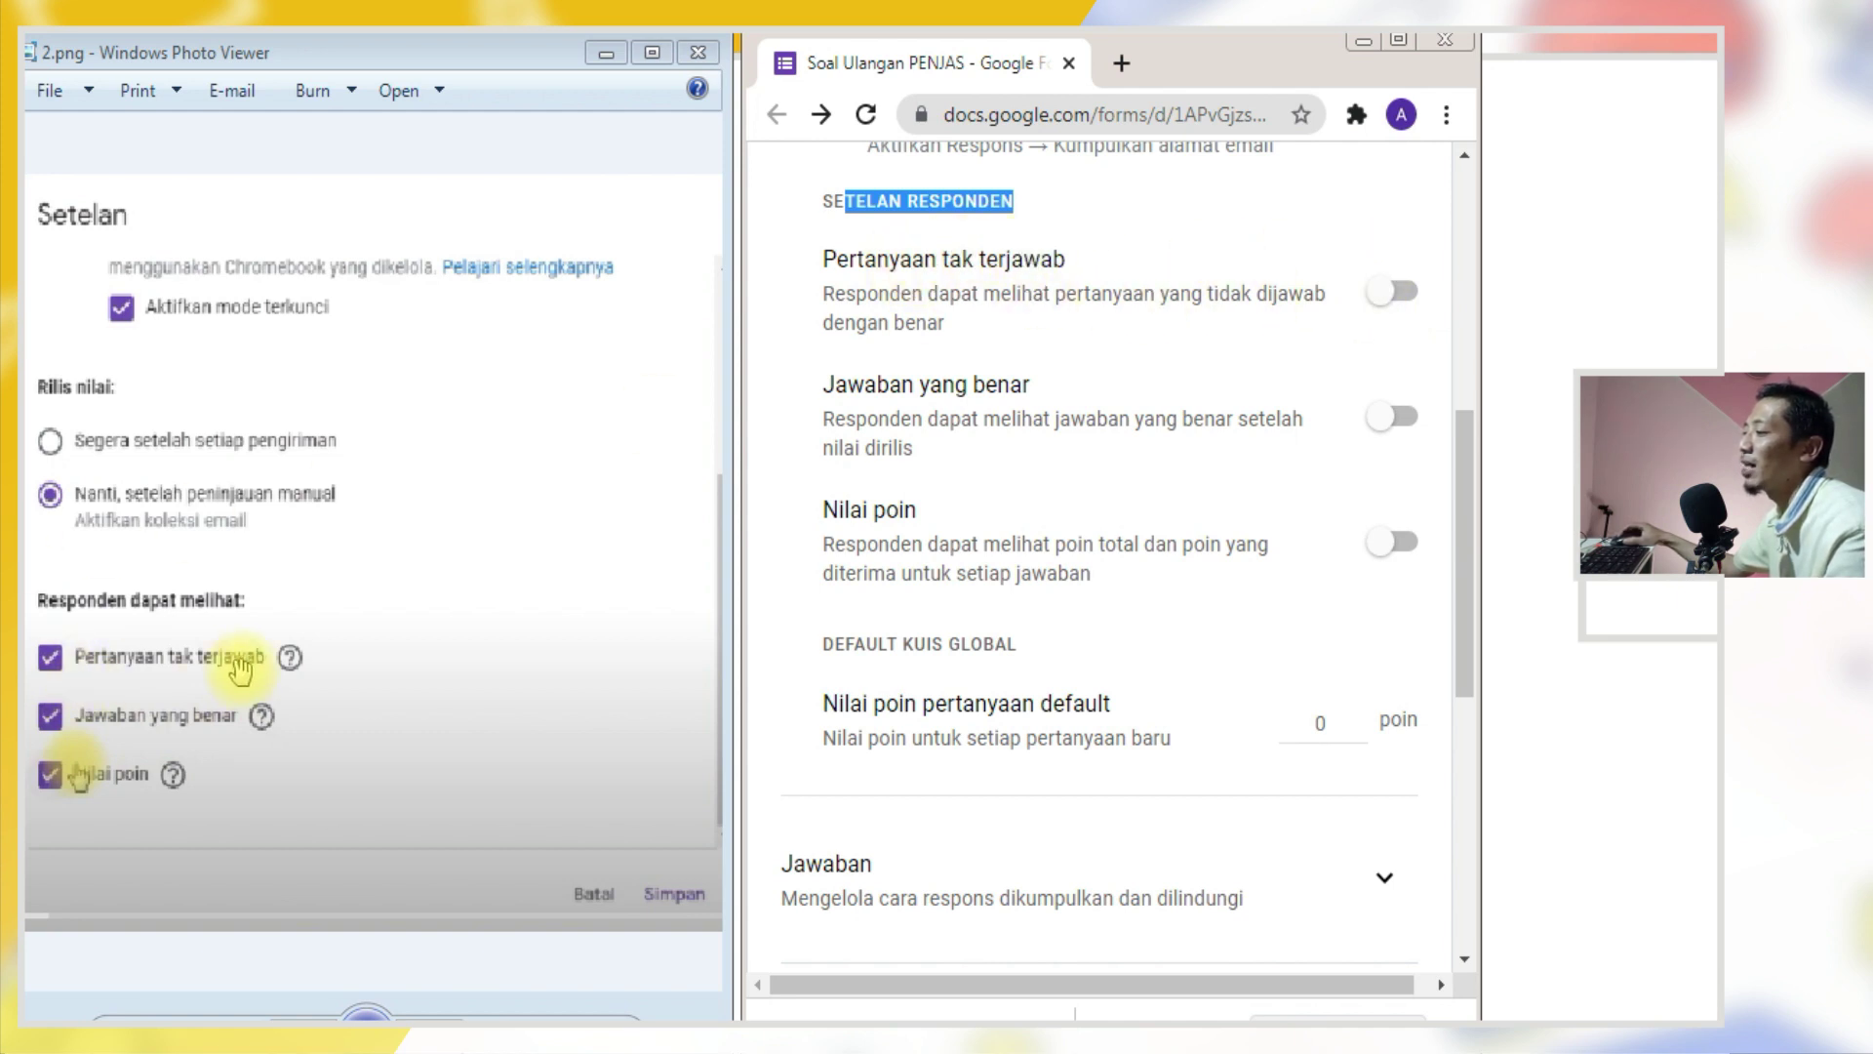
- Enable Pertanyaan tak terjawab, Jawaban yang benar and Nilai poin for respondents, and widen the browser window again
click(1397, 291)
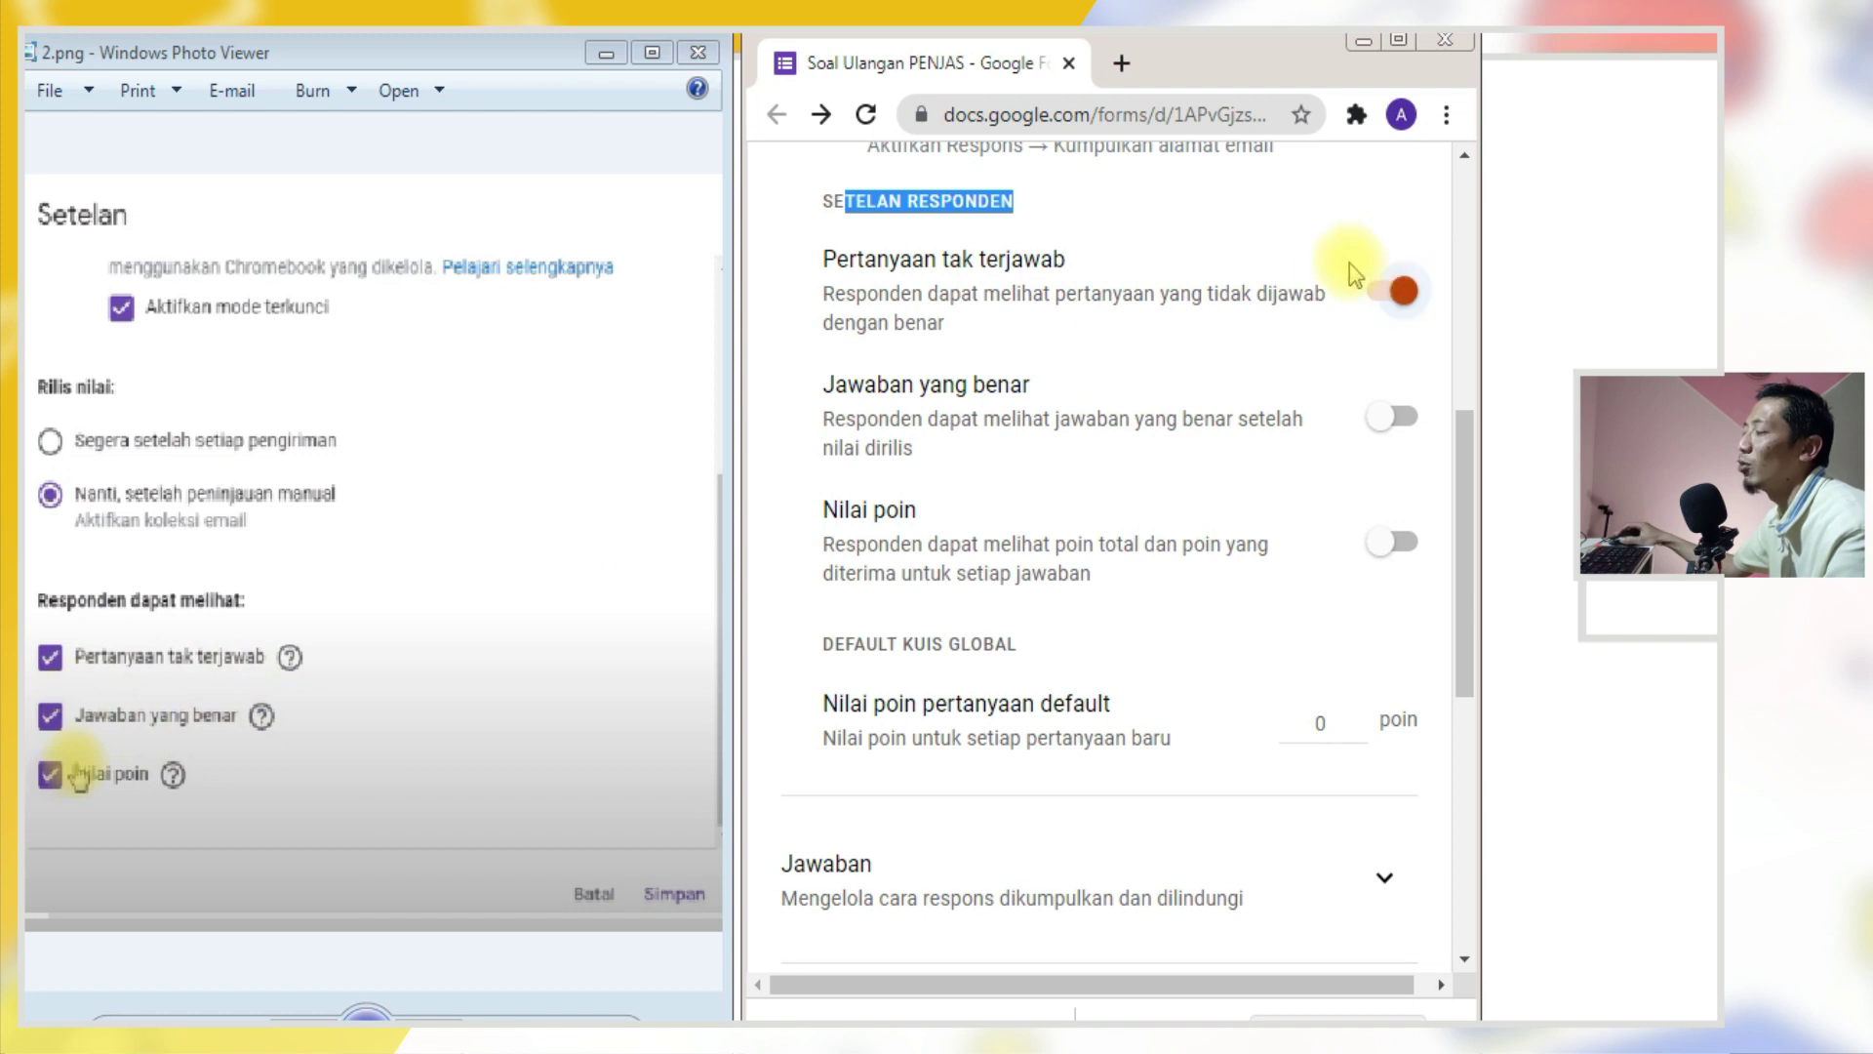
click(1408, 422)
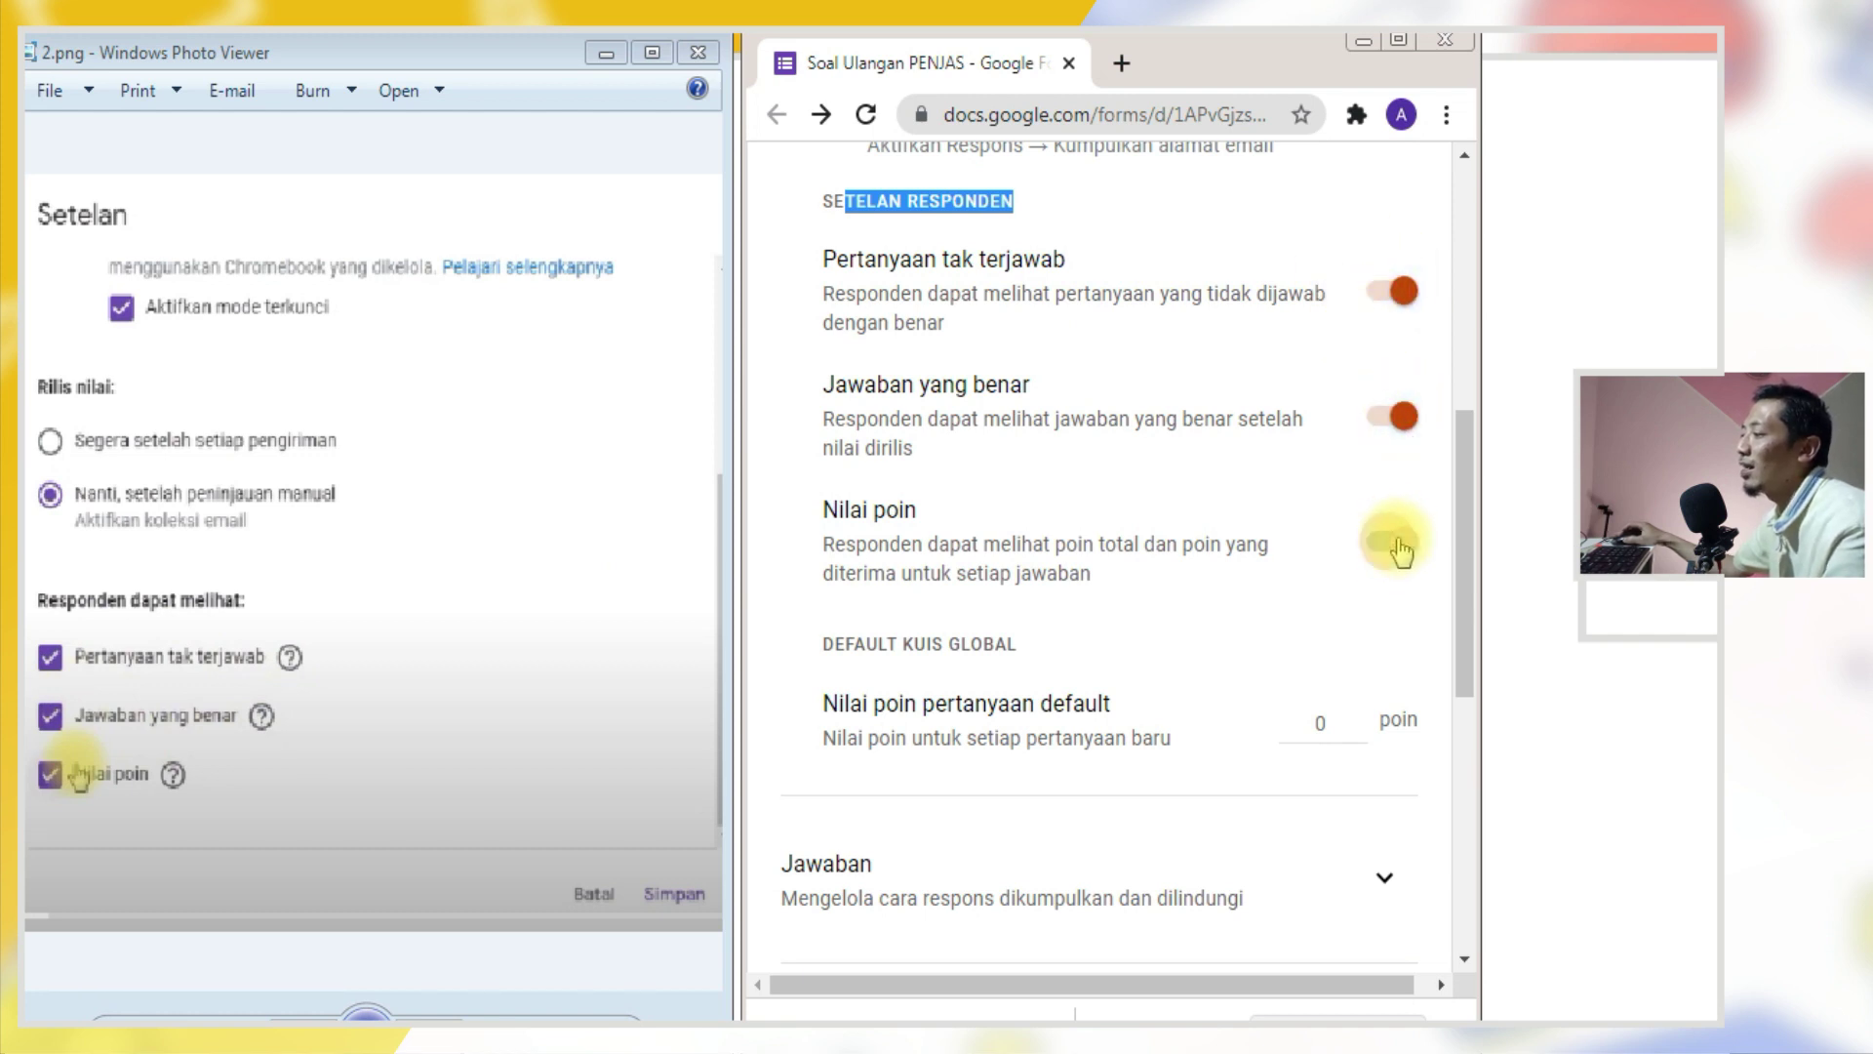
click(1399, 544)
drag(1478, 412, 1722, 412)
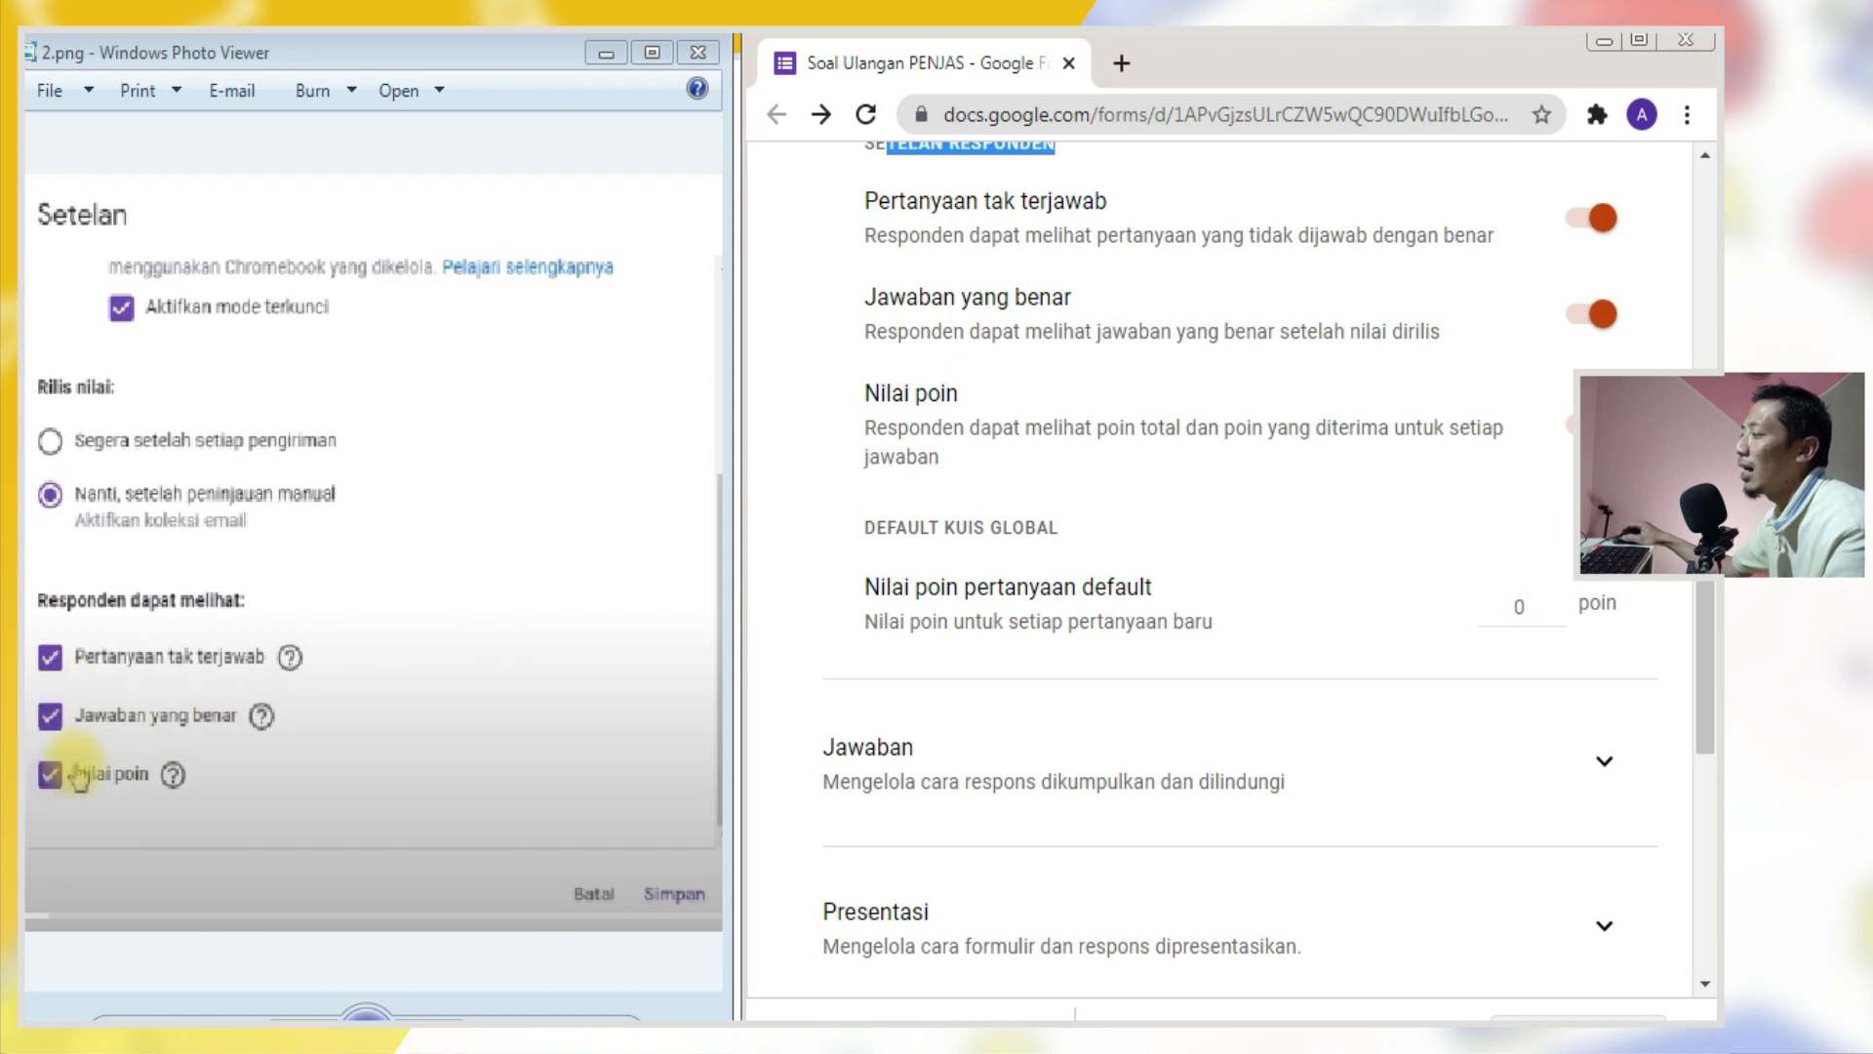
- Set the default question point value under Default Kuis Global to 20 points
drag(863, 527, 1049, 527)
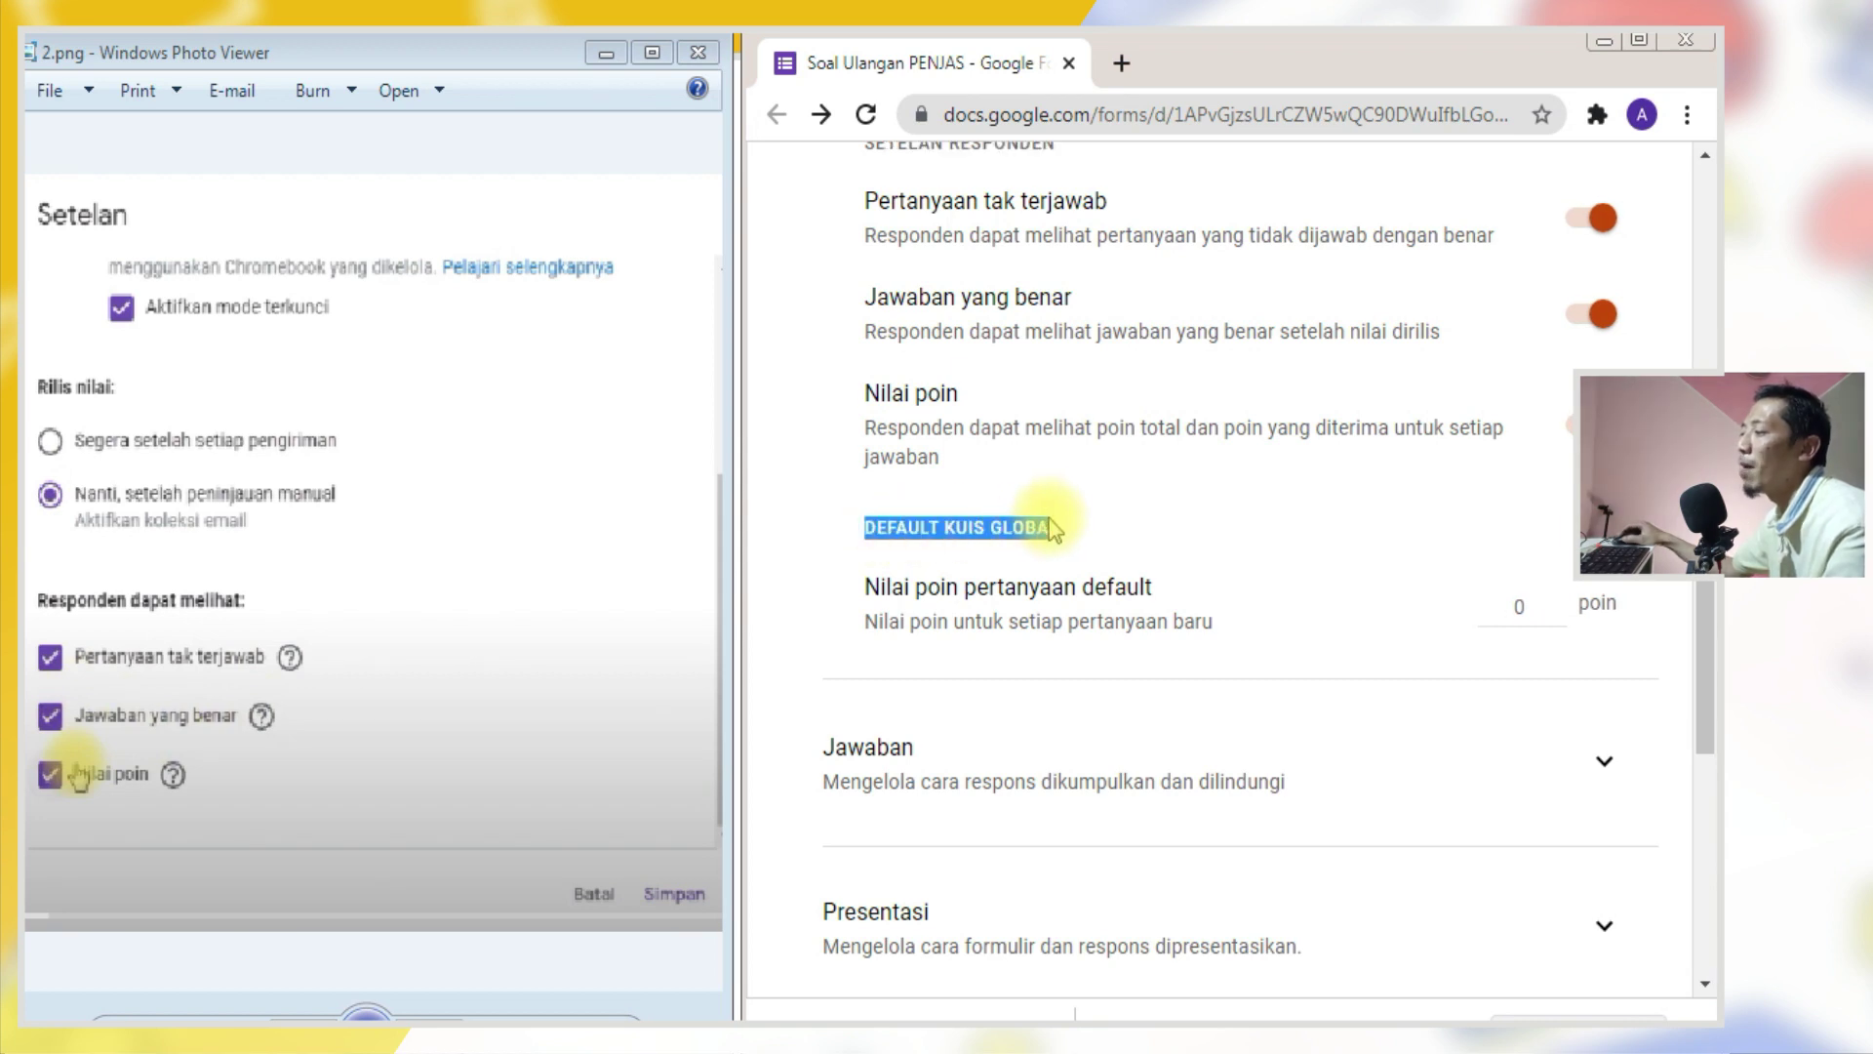
click(1051, 527)
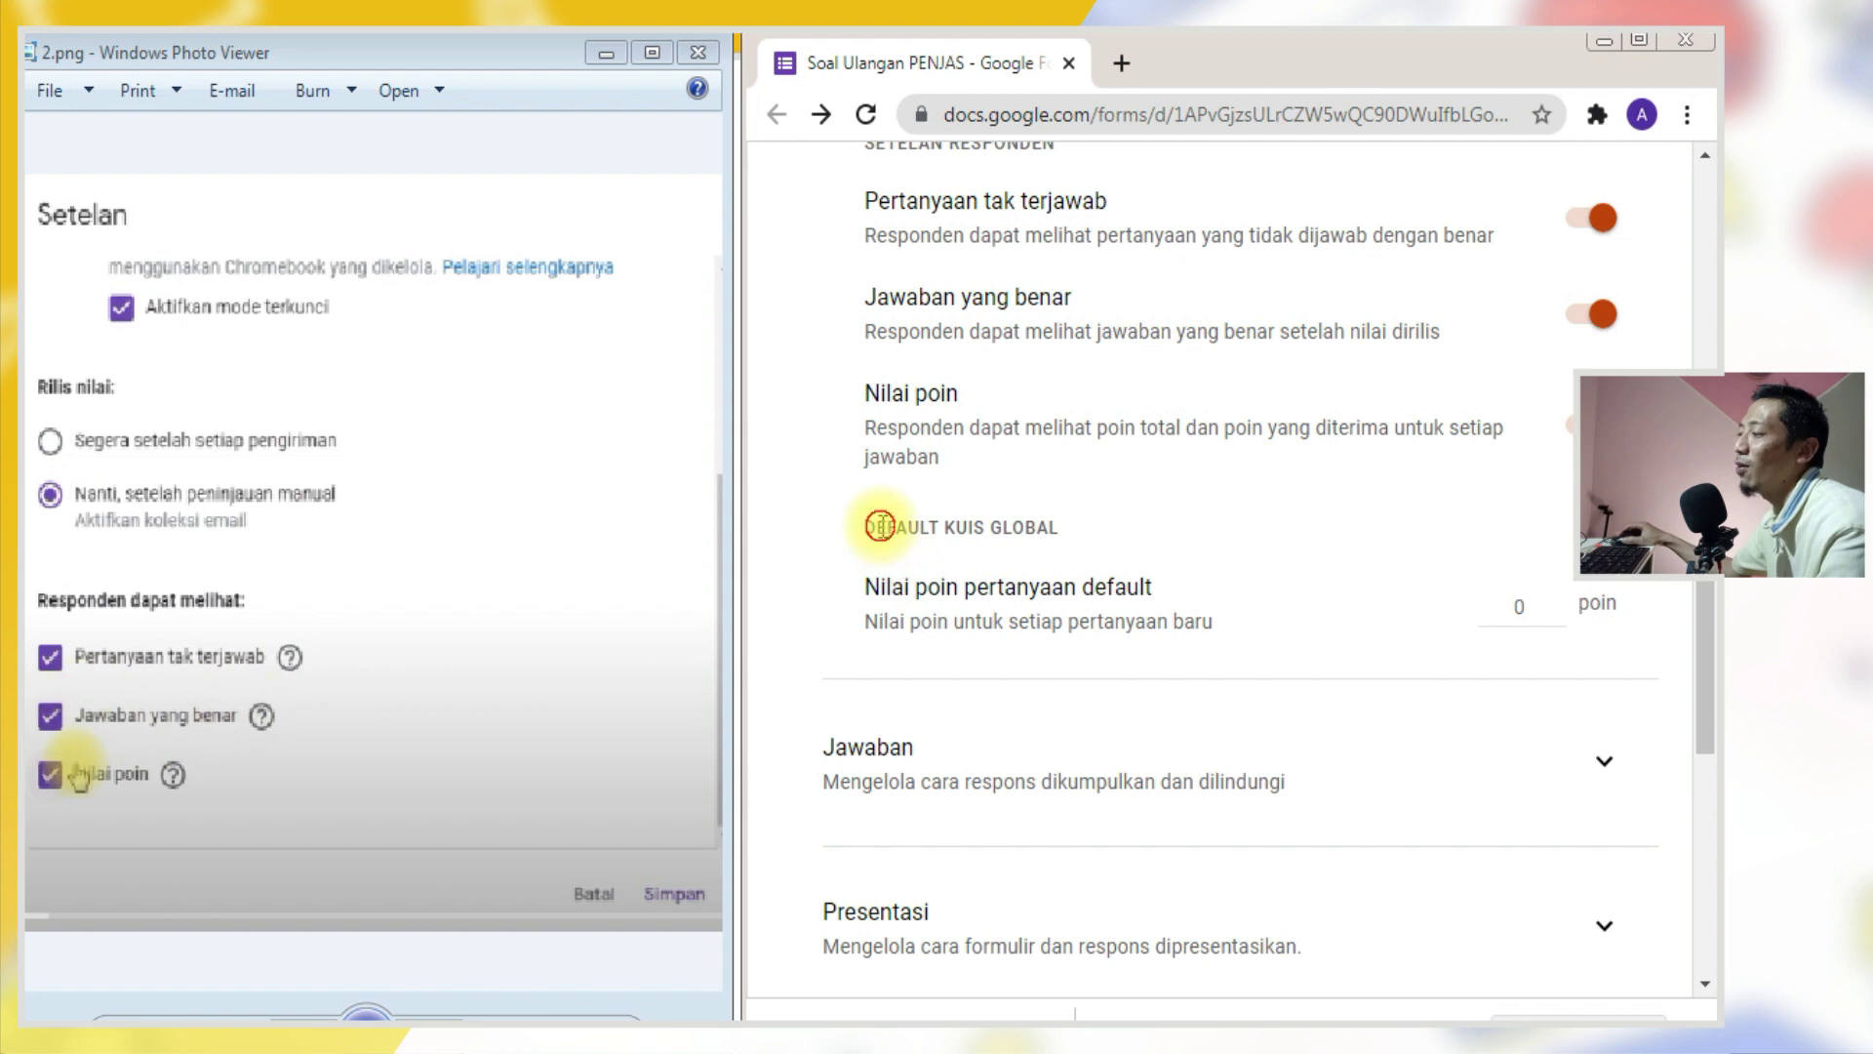
drag(871, 528, 1064, 540)
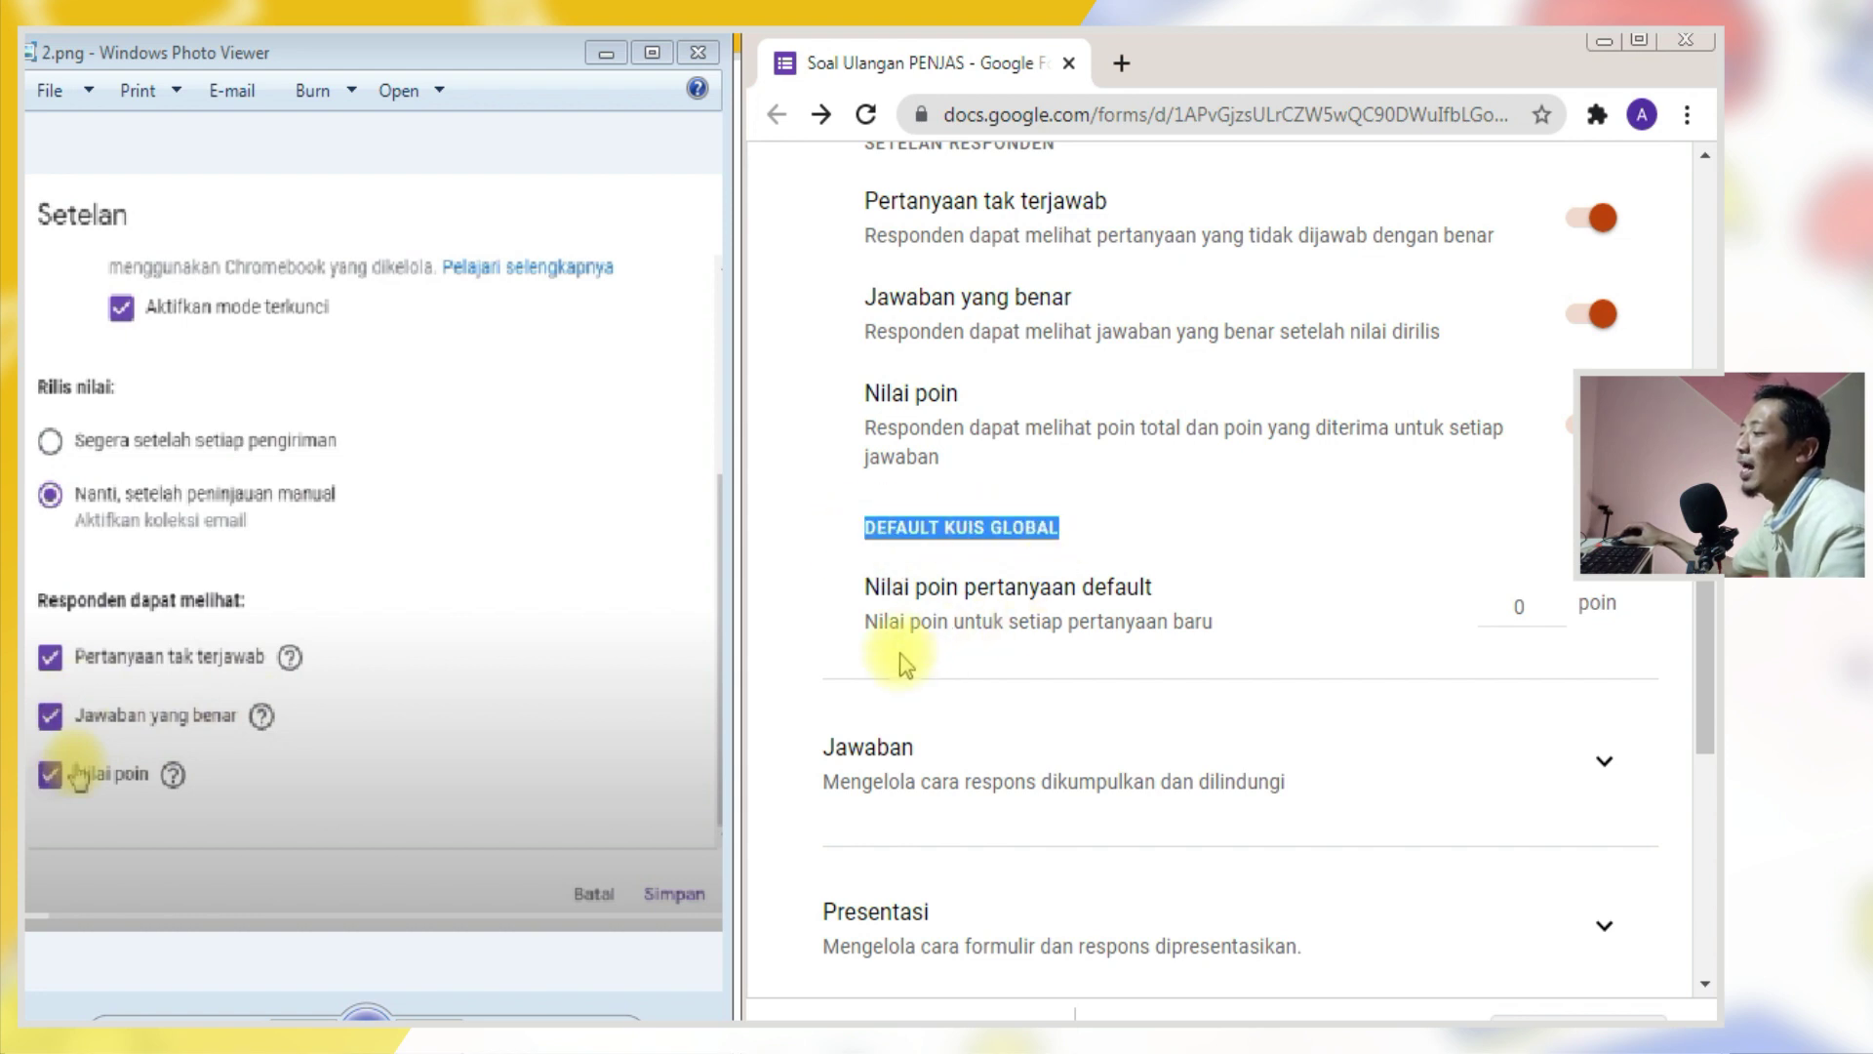
drag(909, 626, 1152, 622)
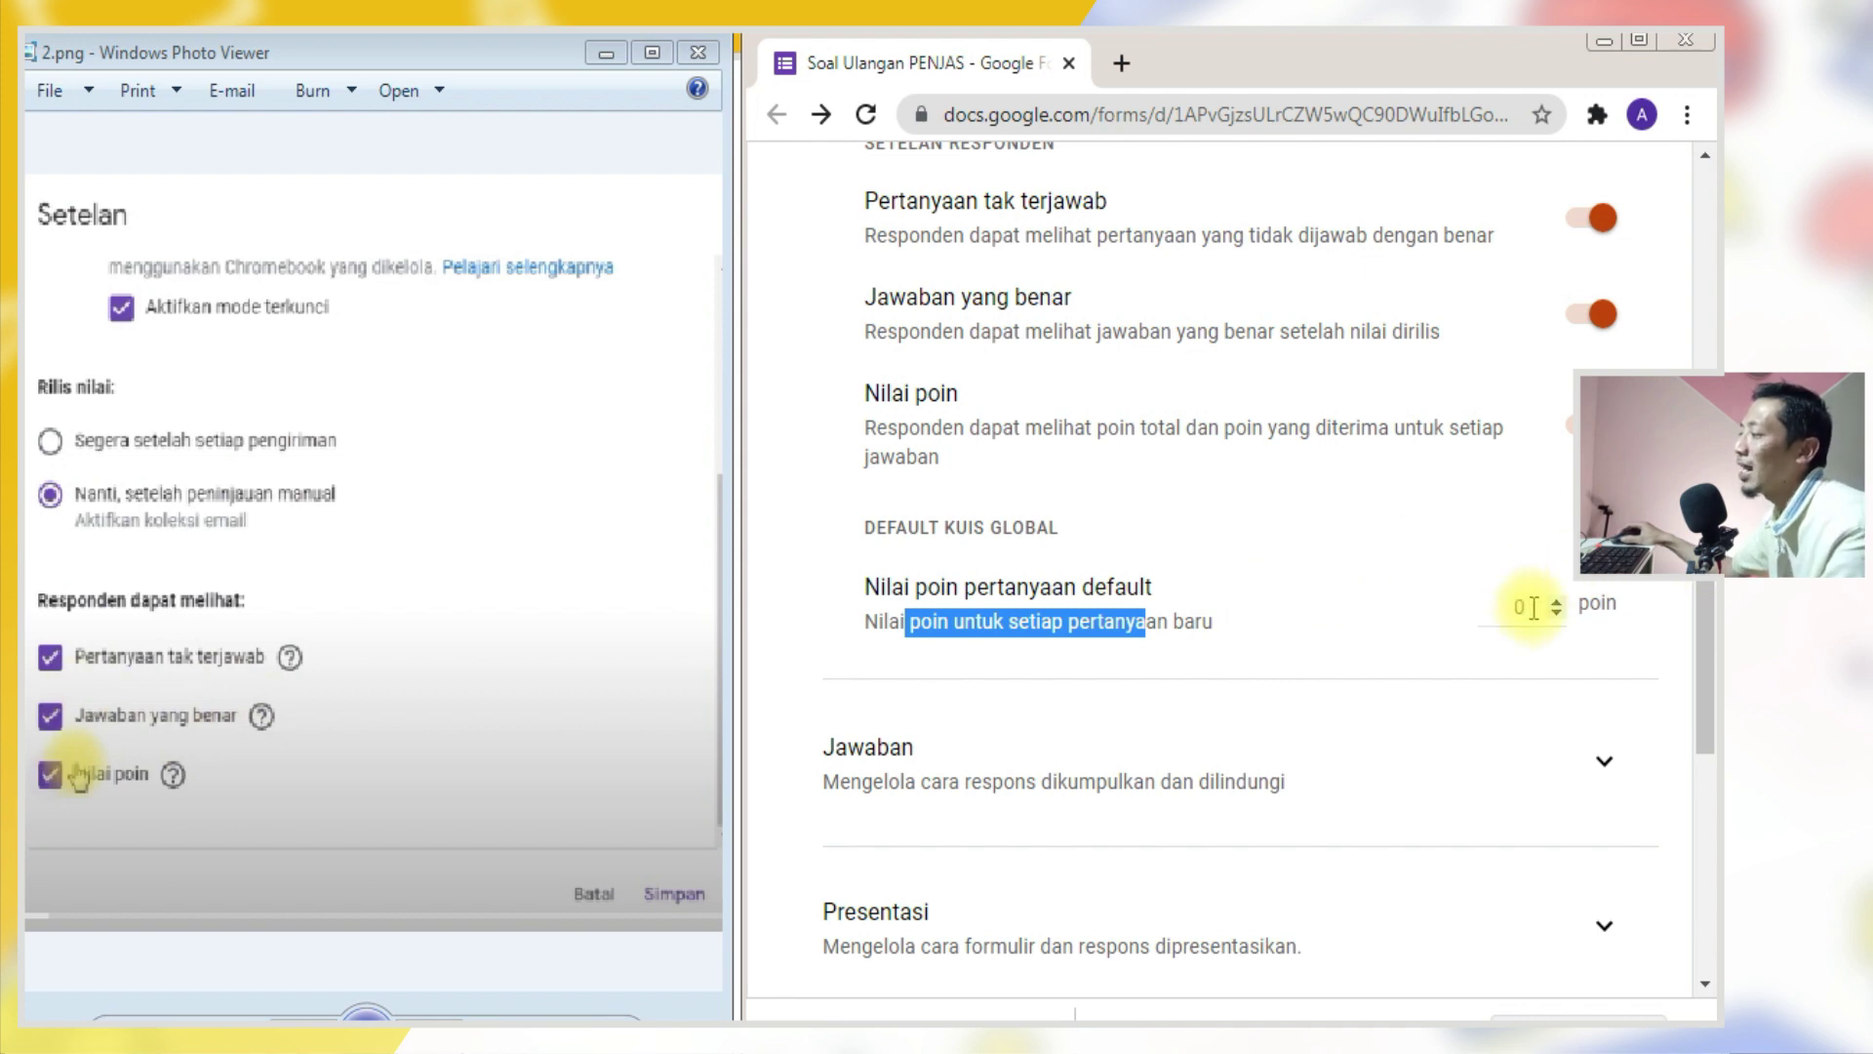
double_click(1498, 606)
text(2)
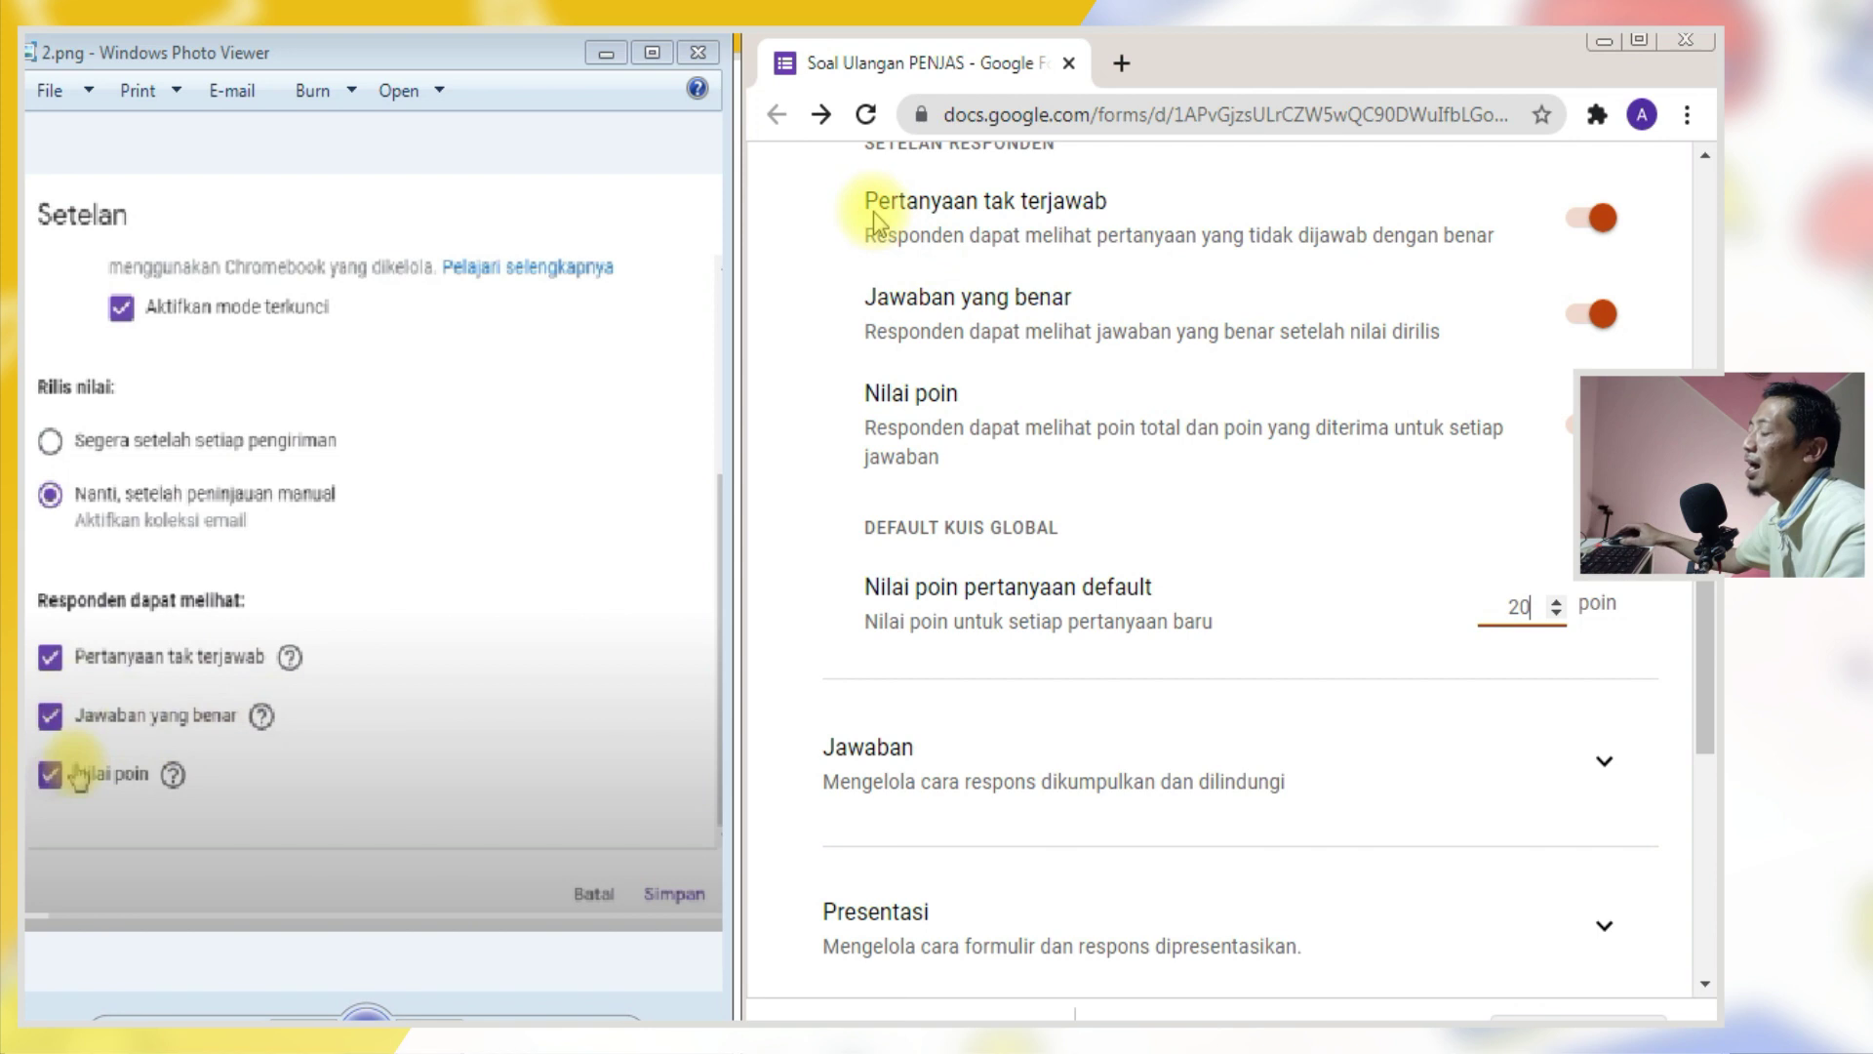
- Add a blank question after question 10 to check its default points, and delete that question again
scroll(1066, 386, up, 7)
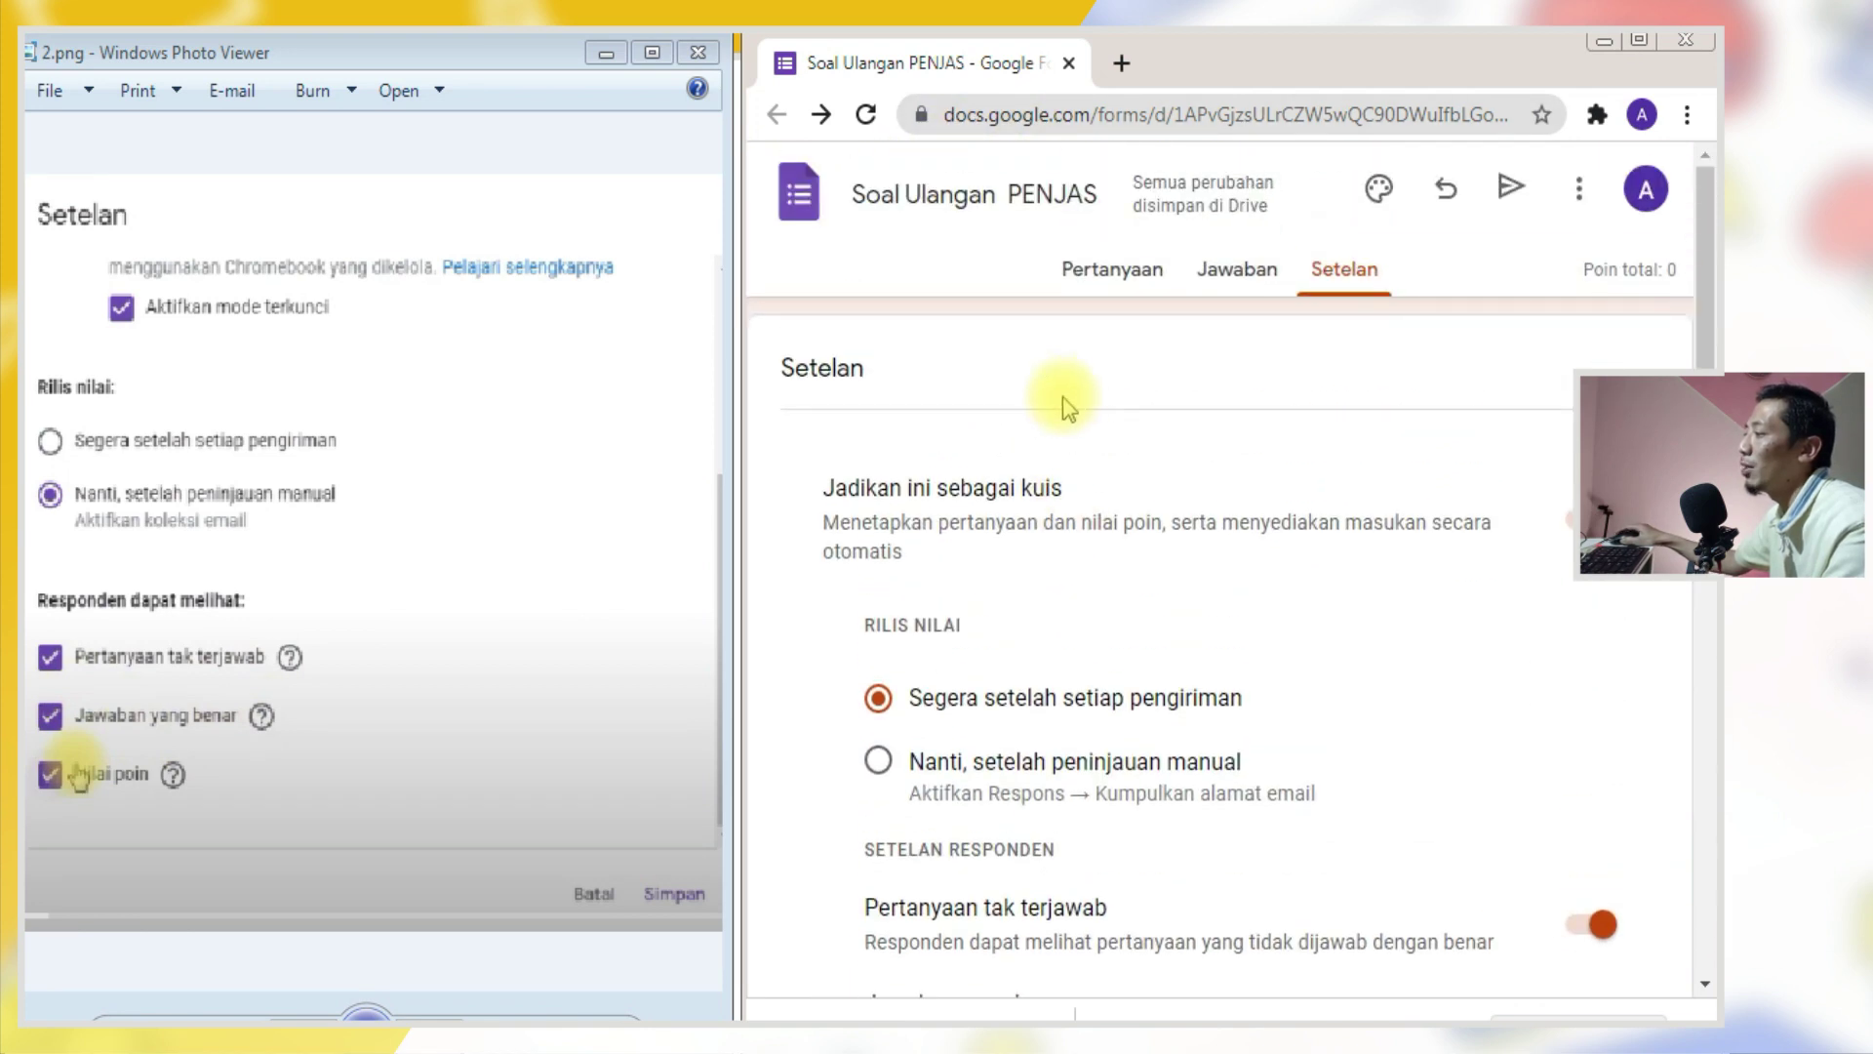
click(1085, 271)
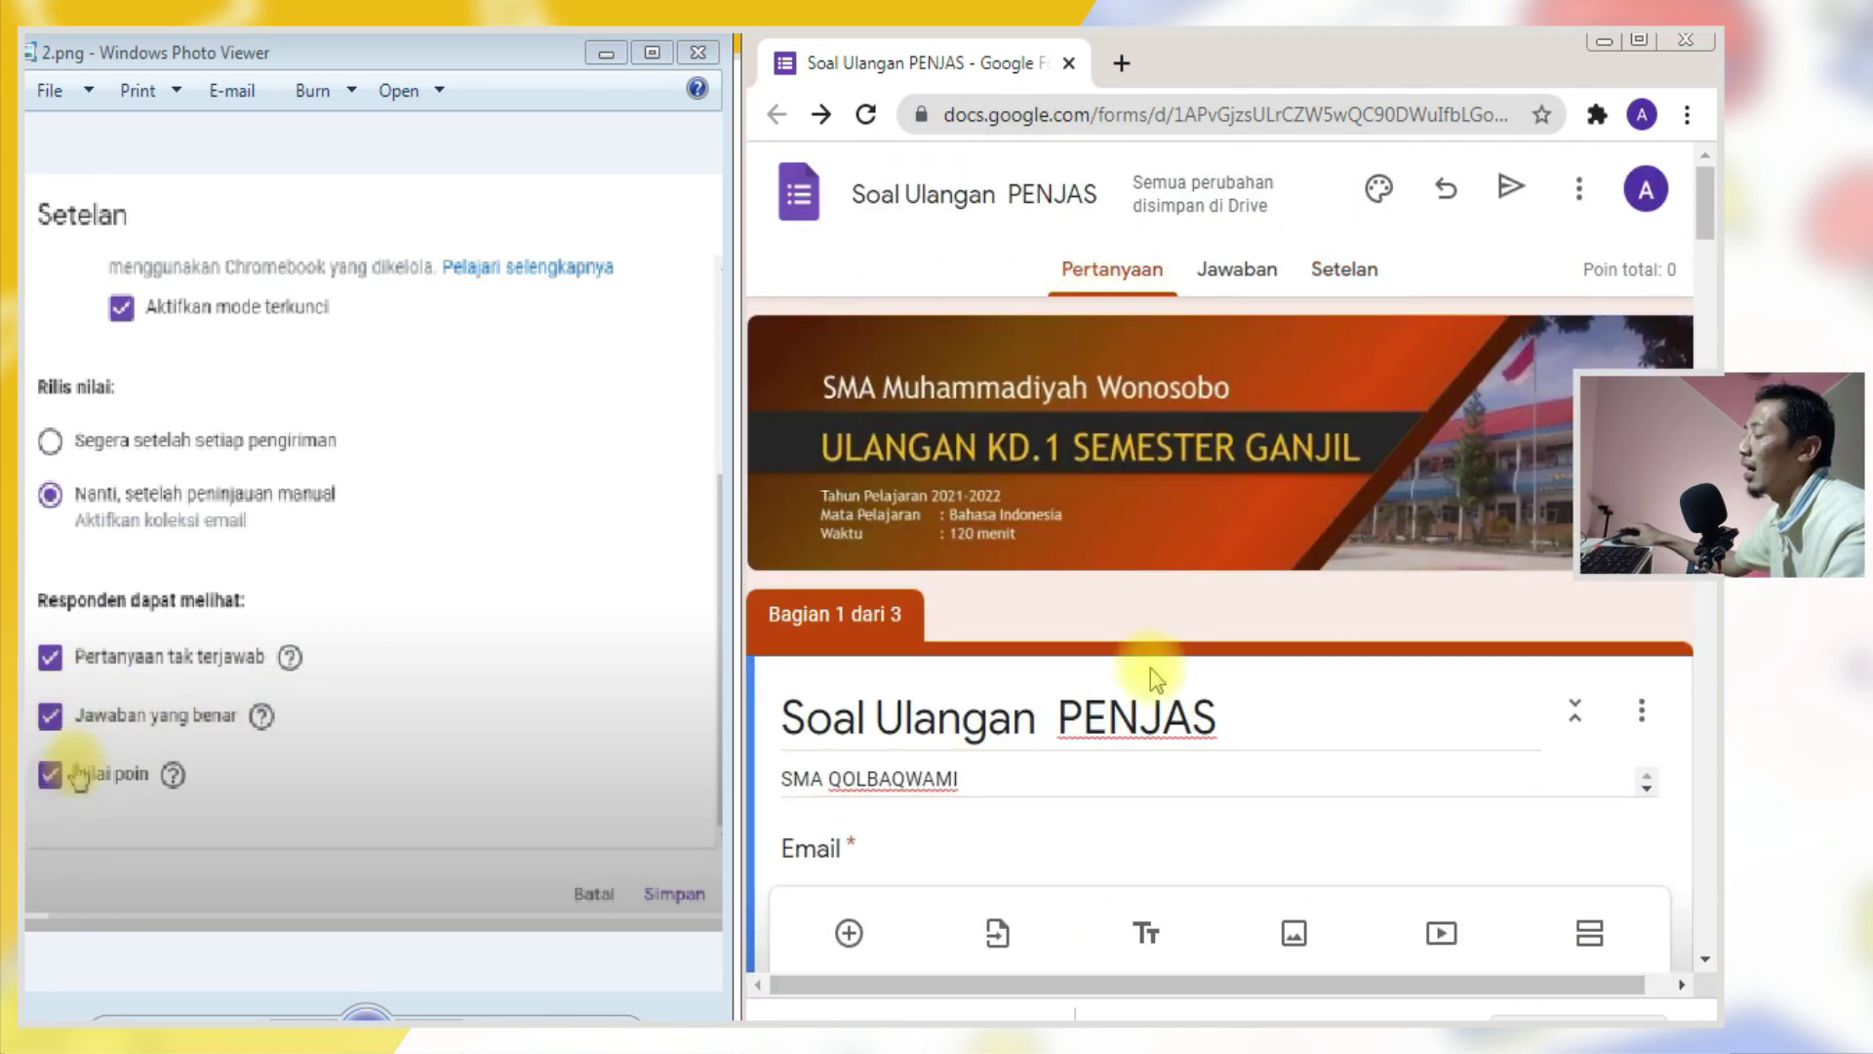
scroll(1150, 669, down, 10)
scroll(1150, 669, down, 15)
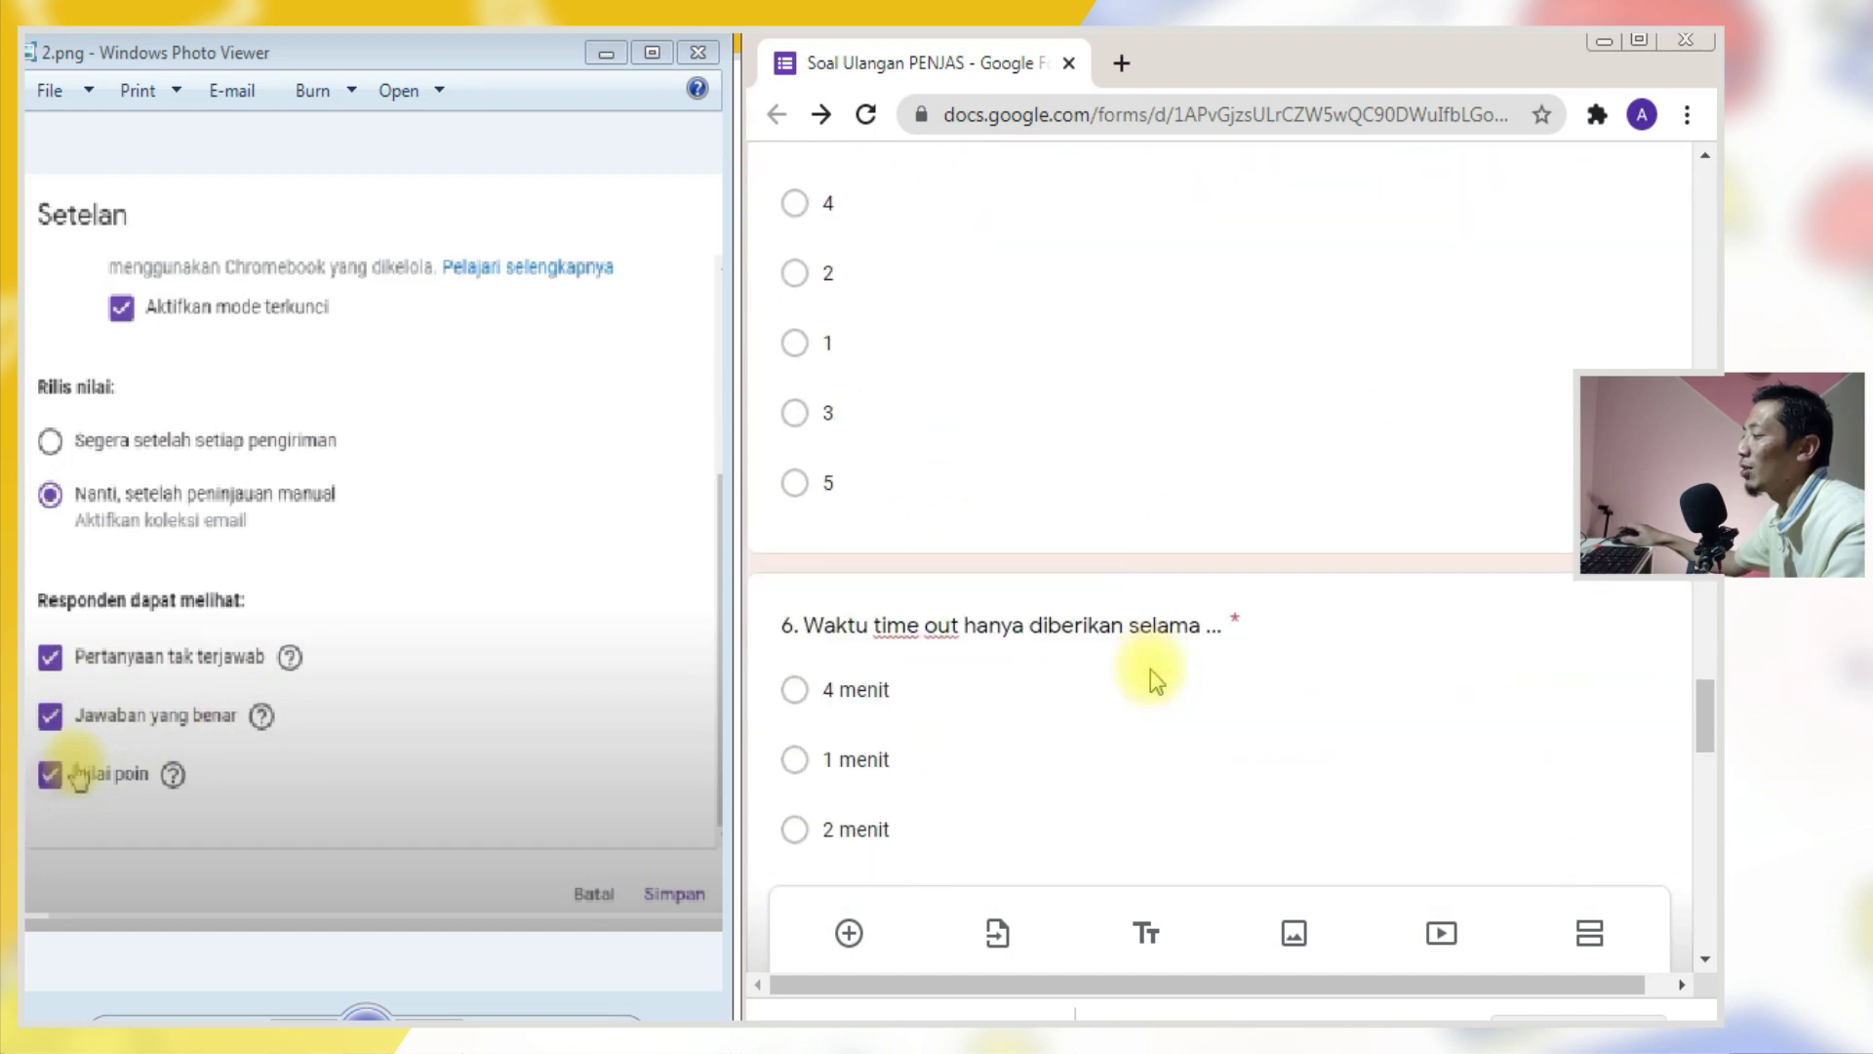
click(1151, 670)
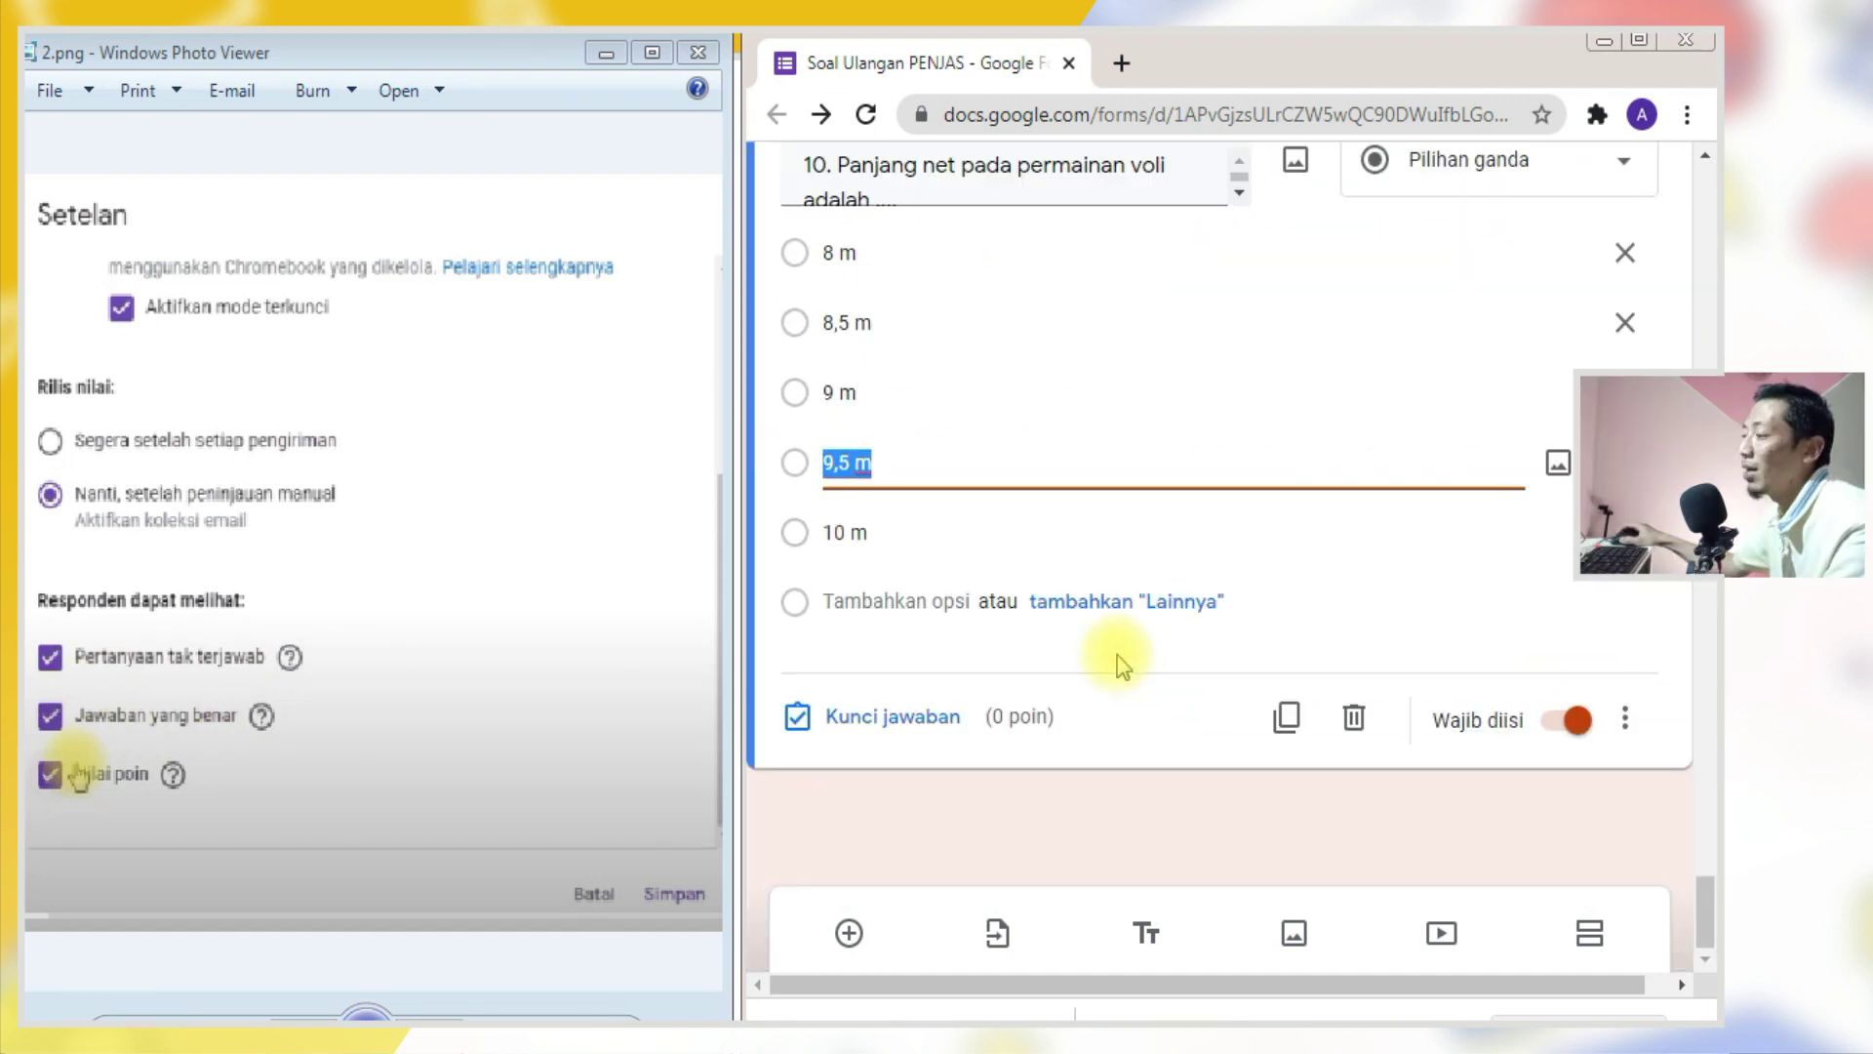
click(847, 937)
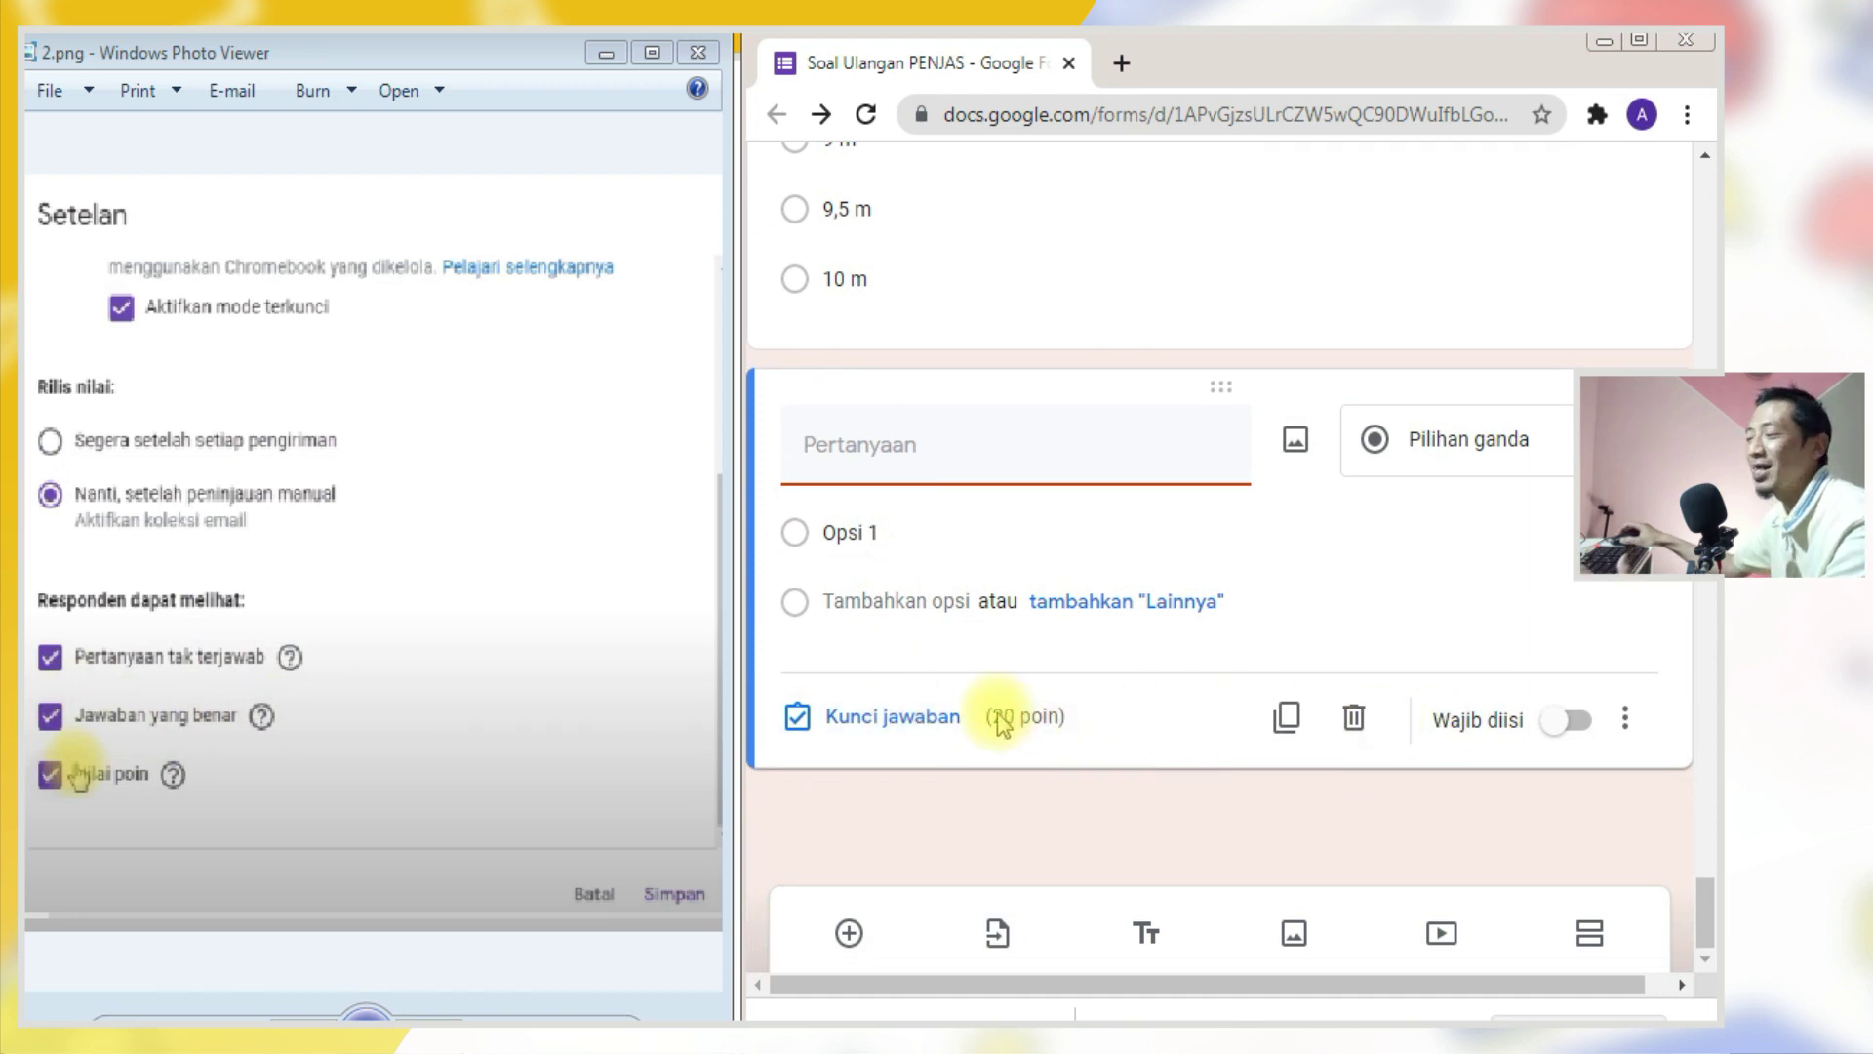
click(1351, 722)
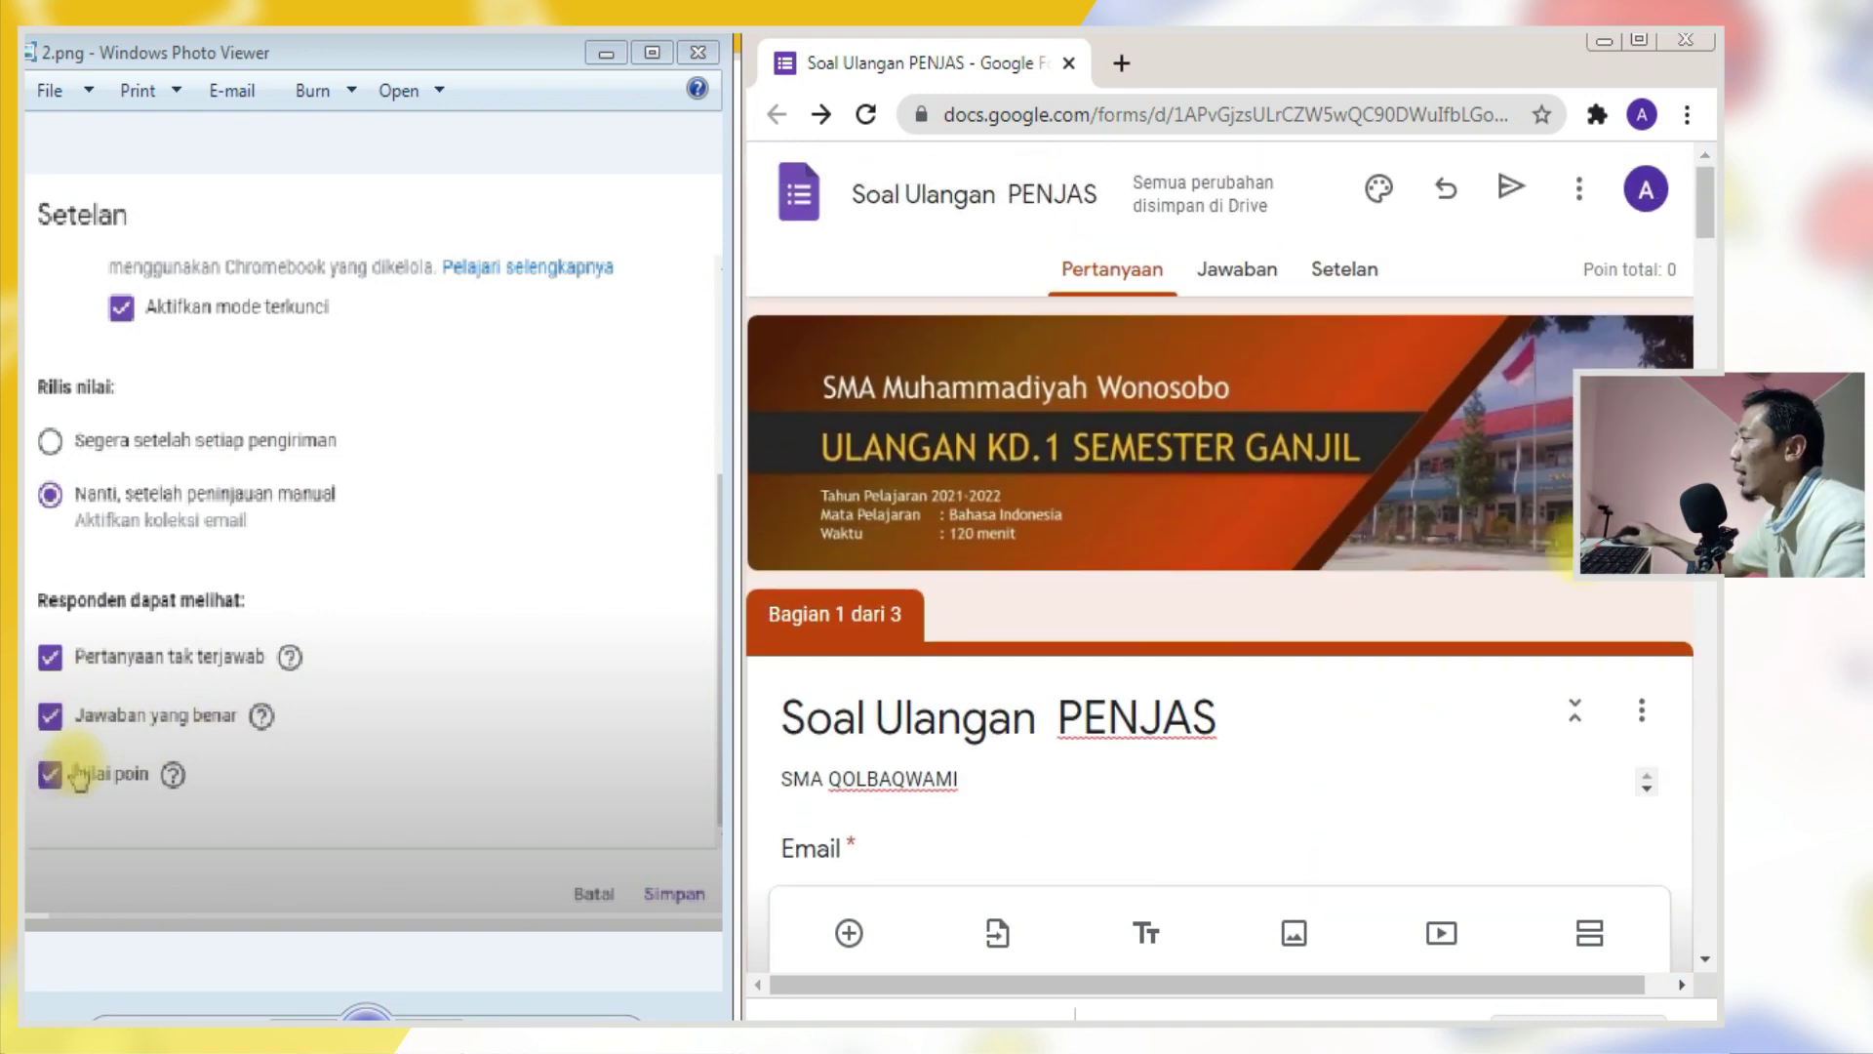
- Expand the form's Jawaban settings and bring up reference image 3.png to compare them with the old Umum settings
click(1360, 282)
scroll(1373, 390, down, 2)
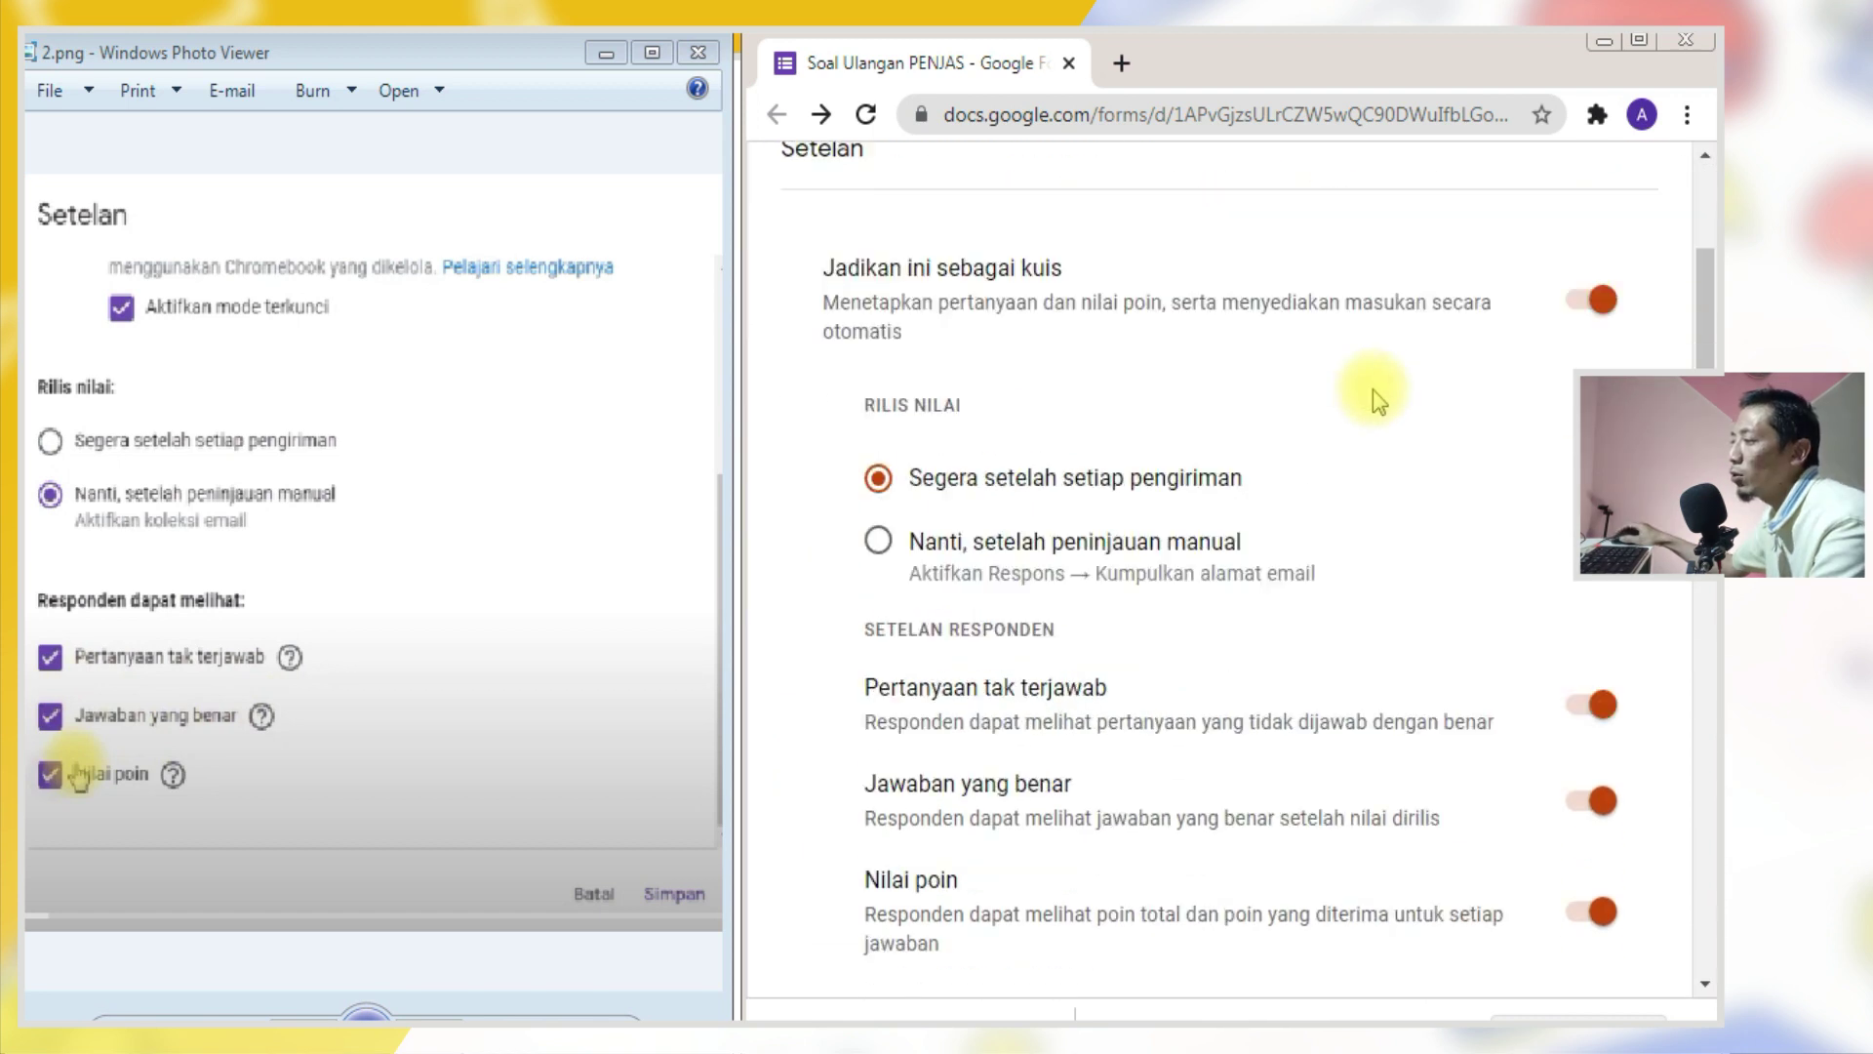
scroll(1372, 389, down, 10)
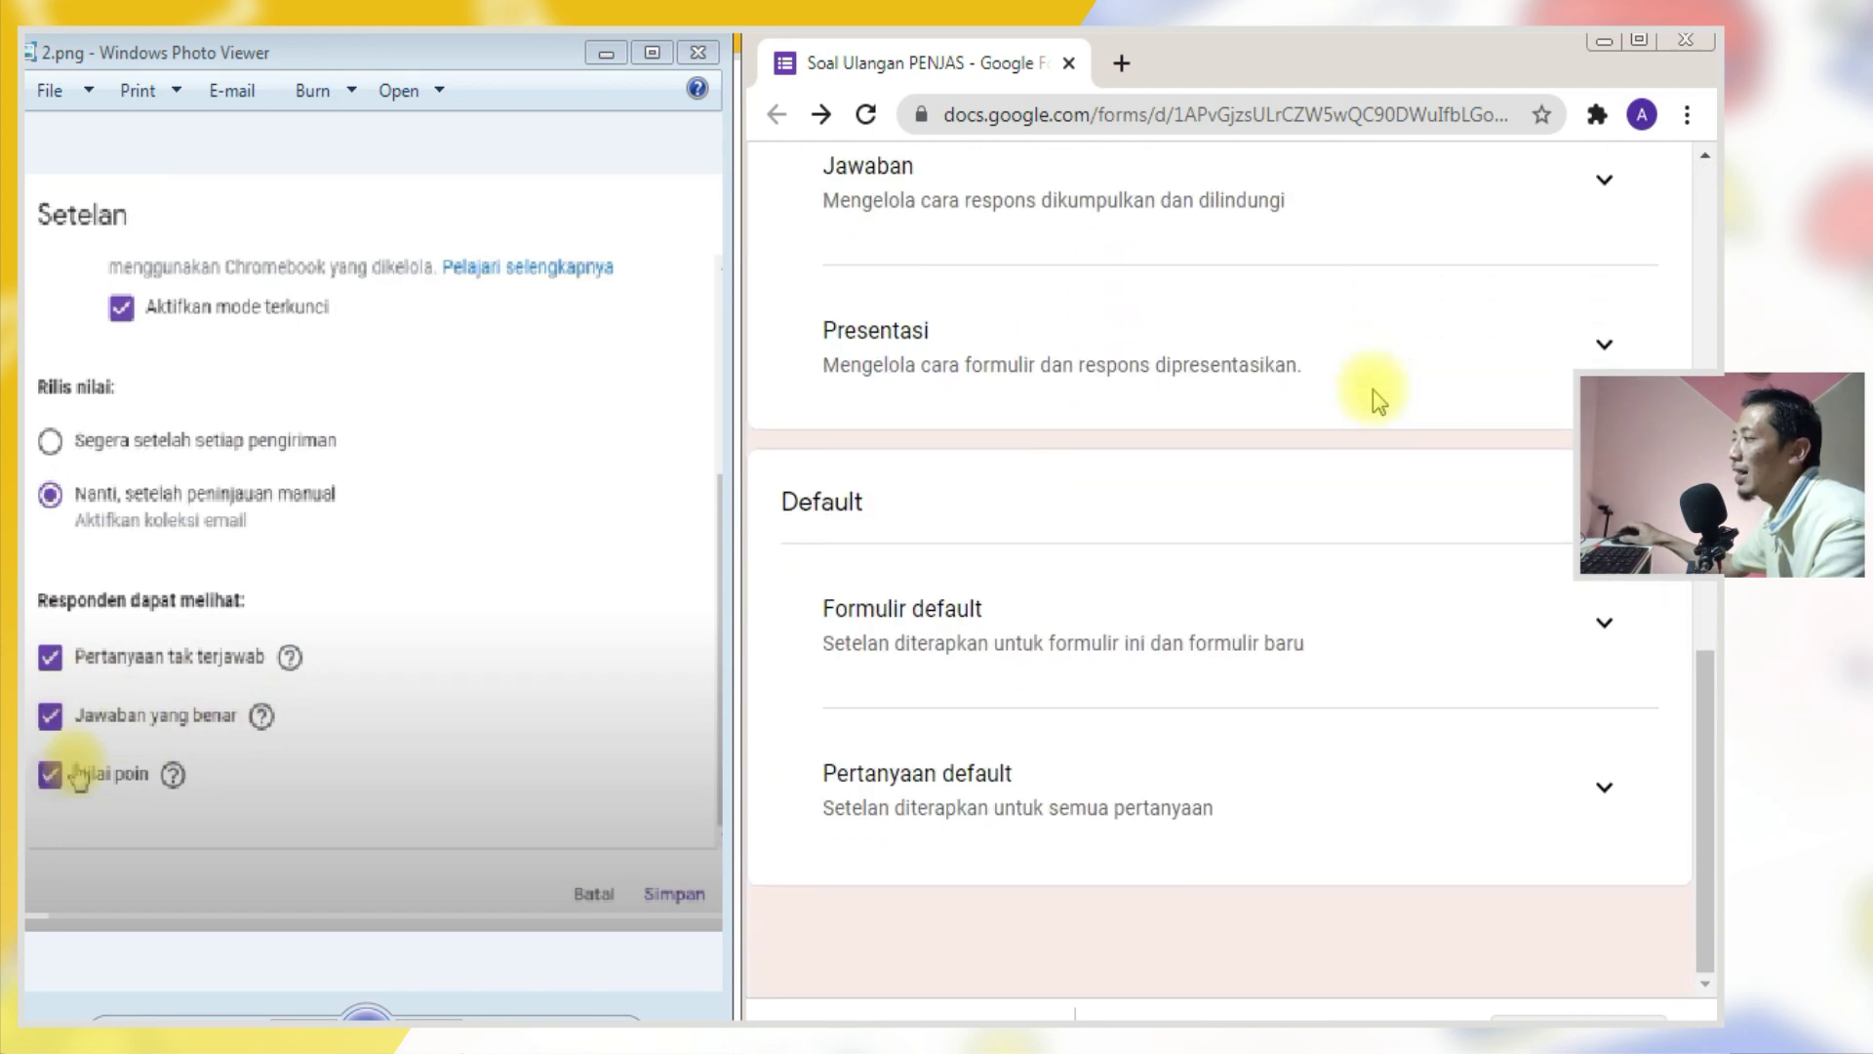
scroll(1347, 395, up, 3)
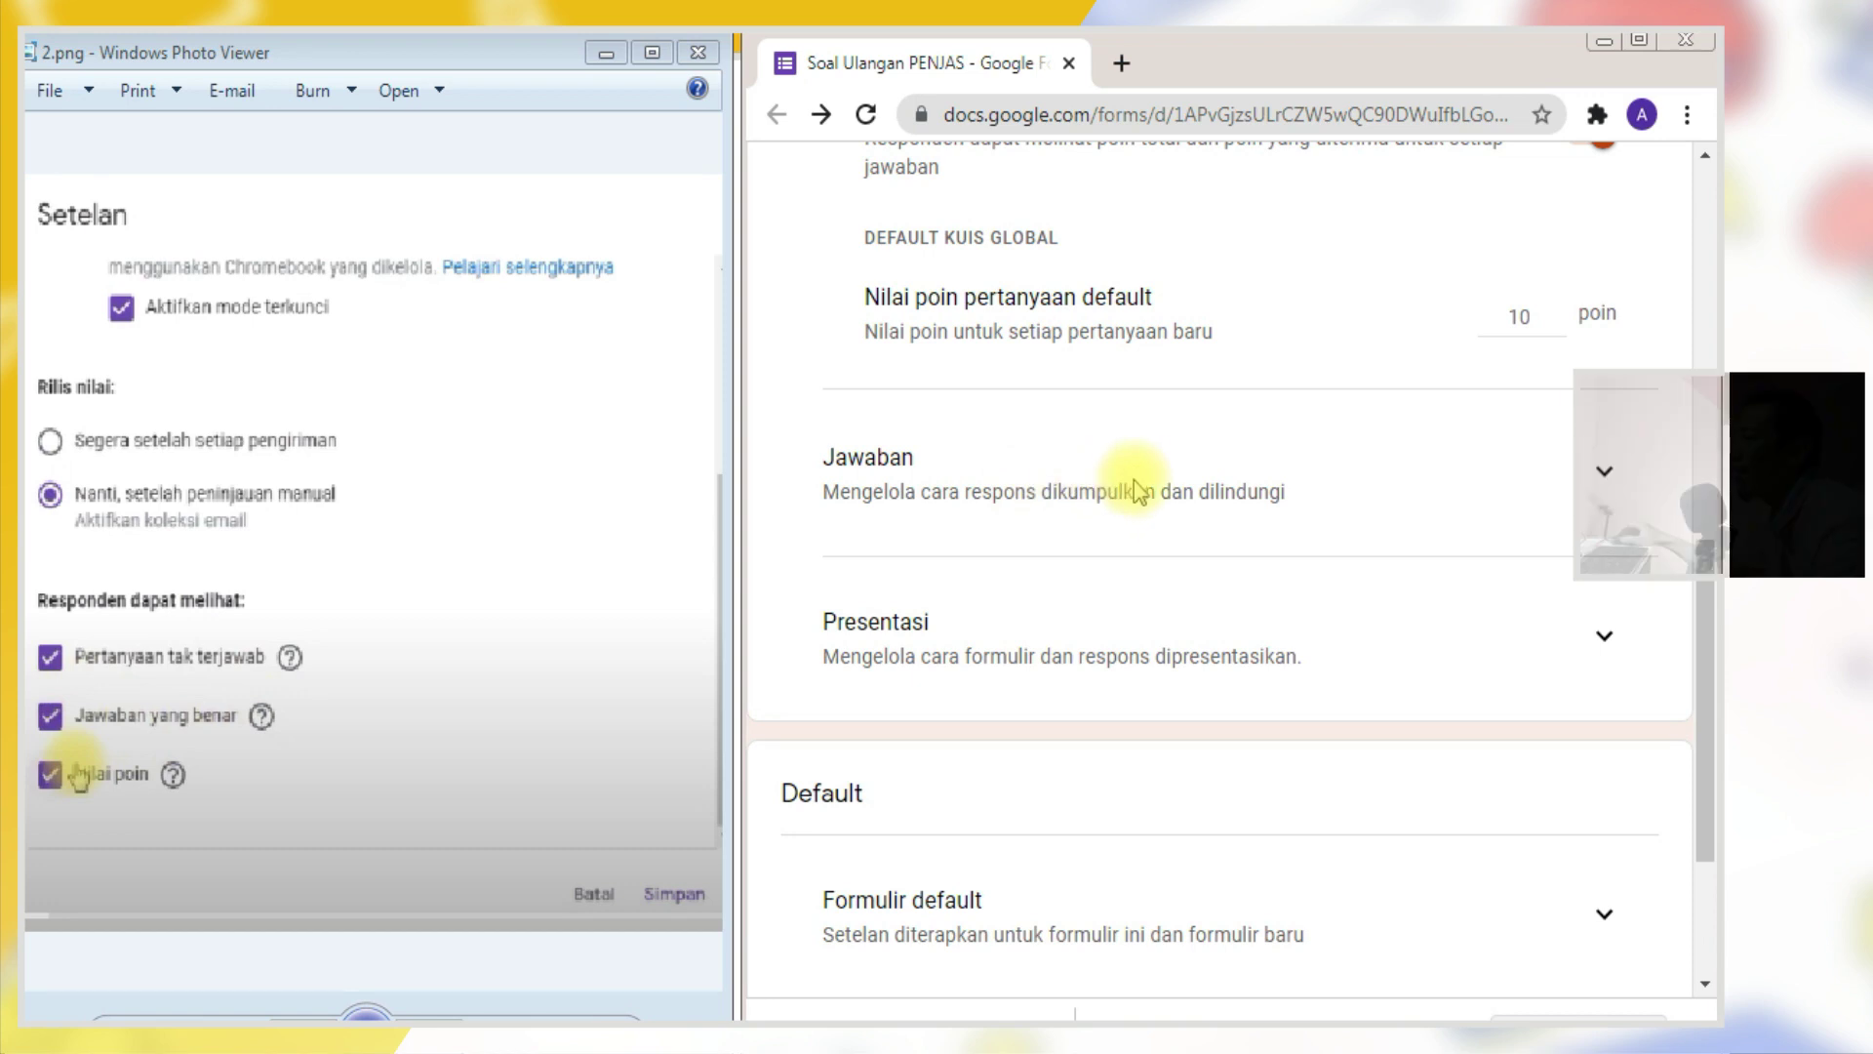
click(1595, 476)
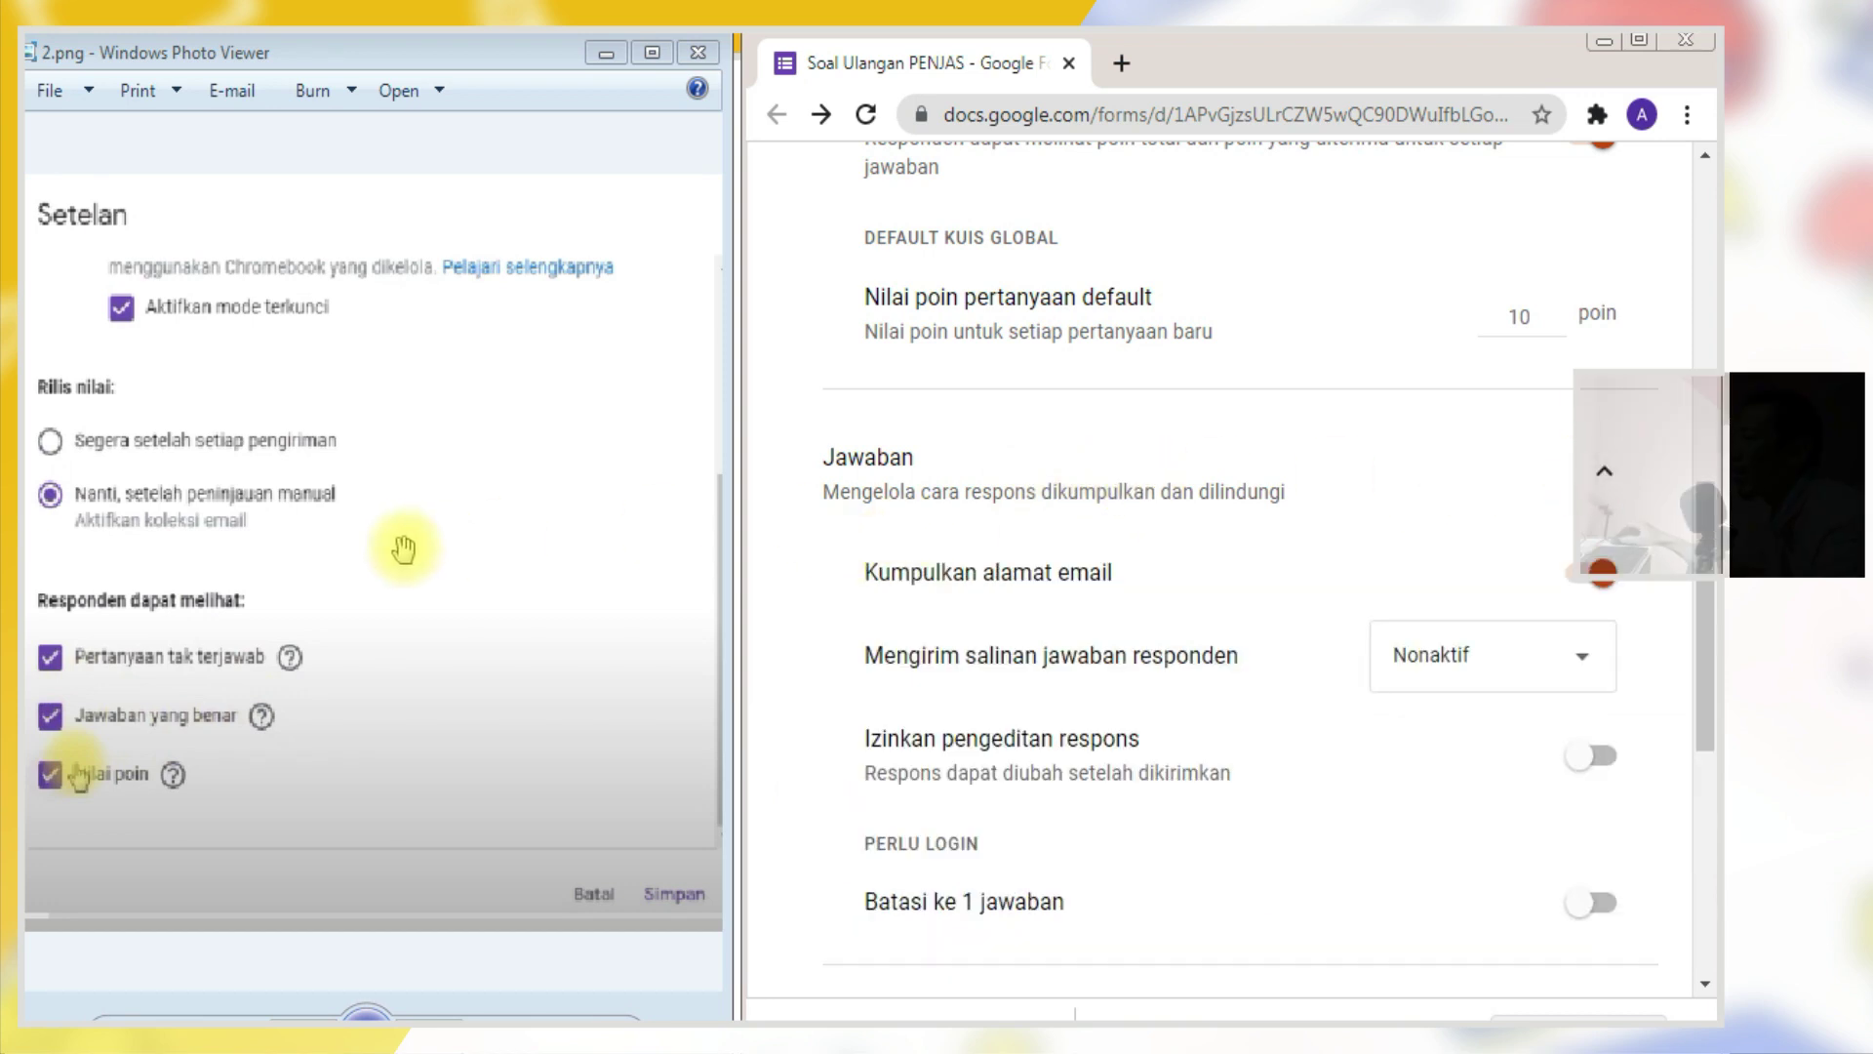
click(475, 476)
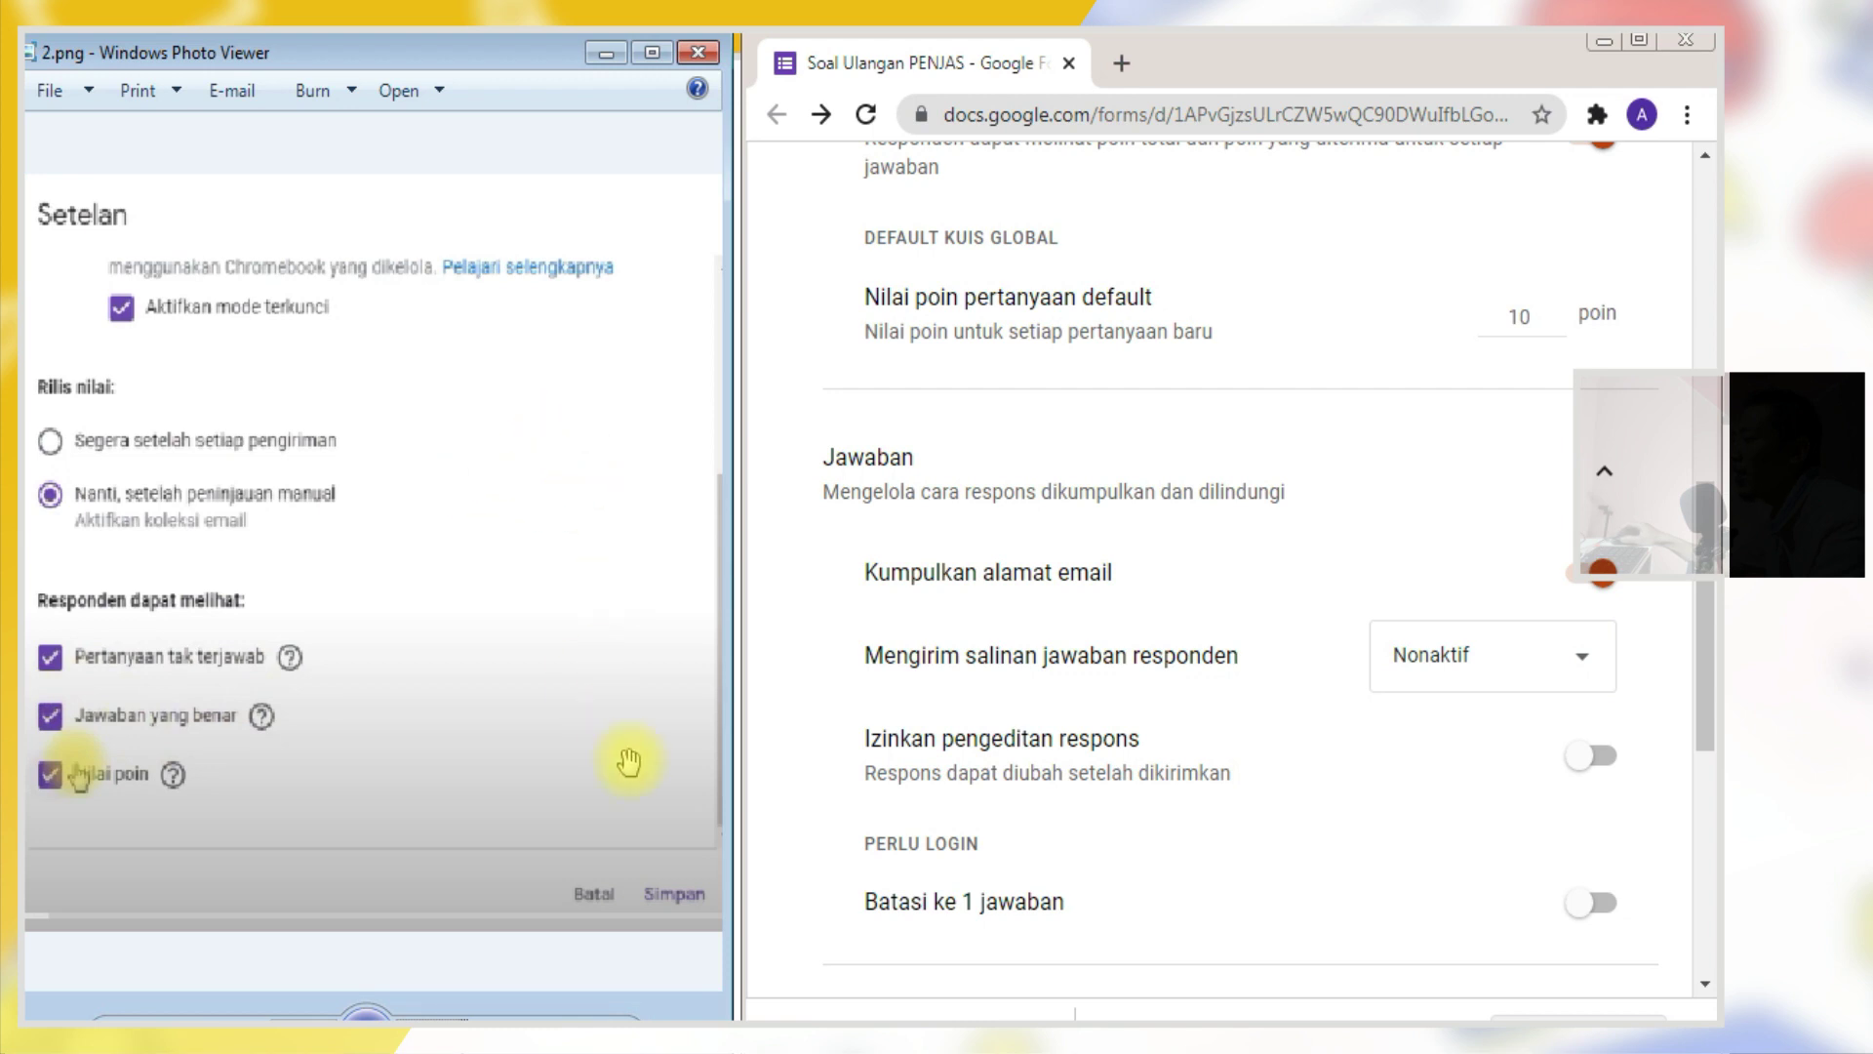
key(Right)
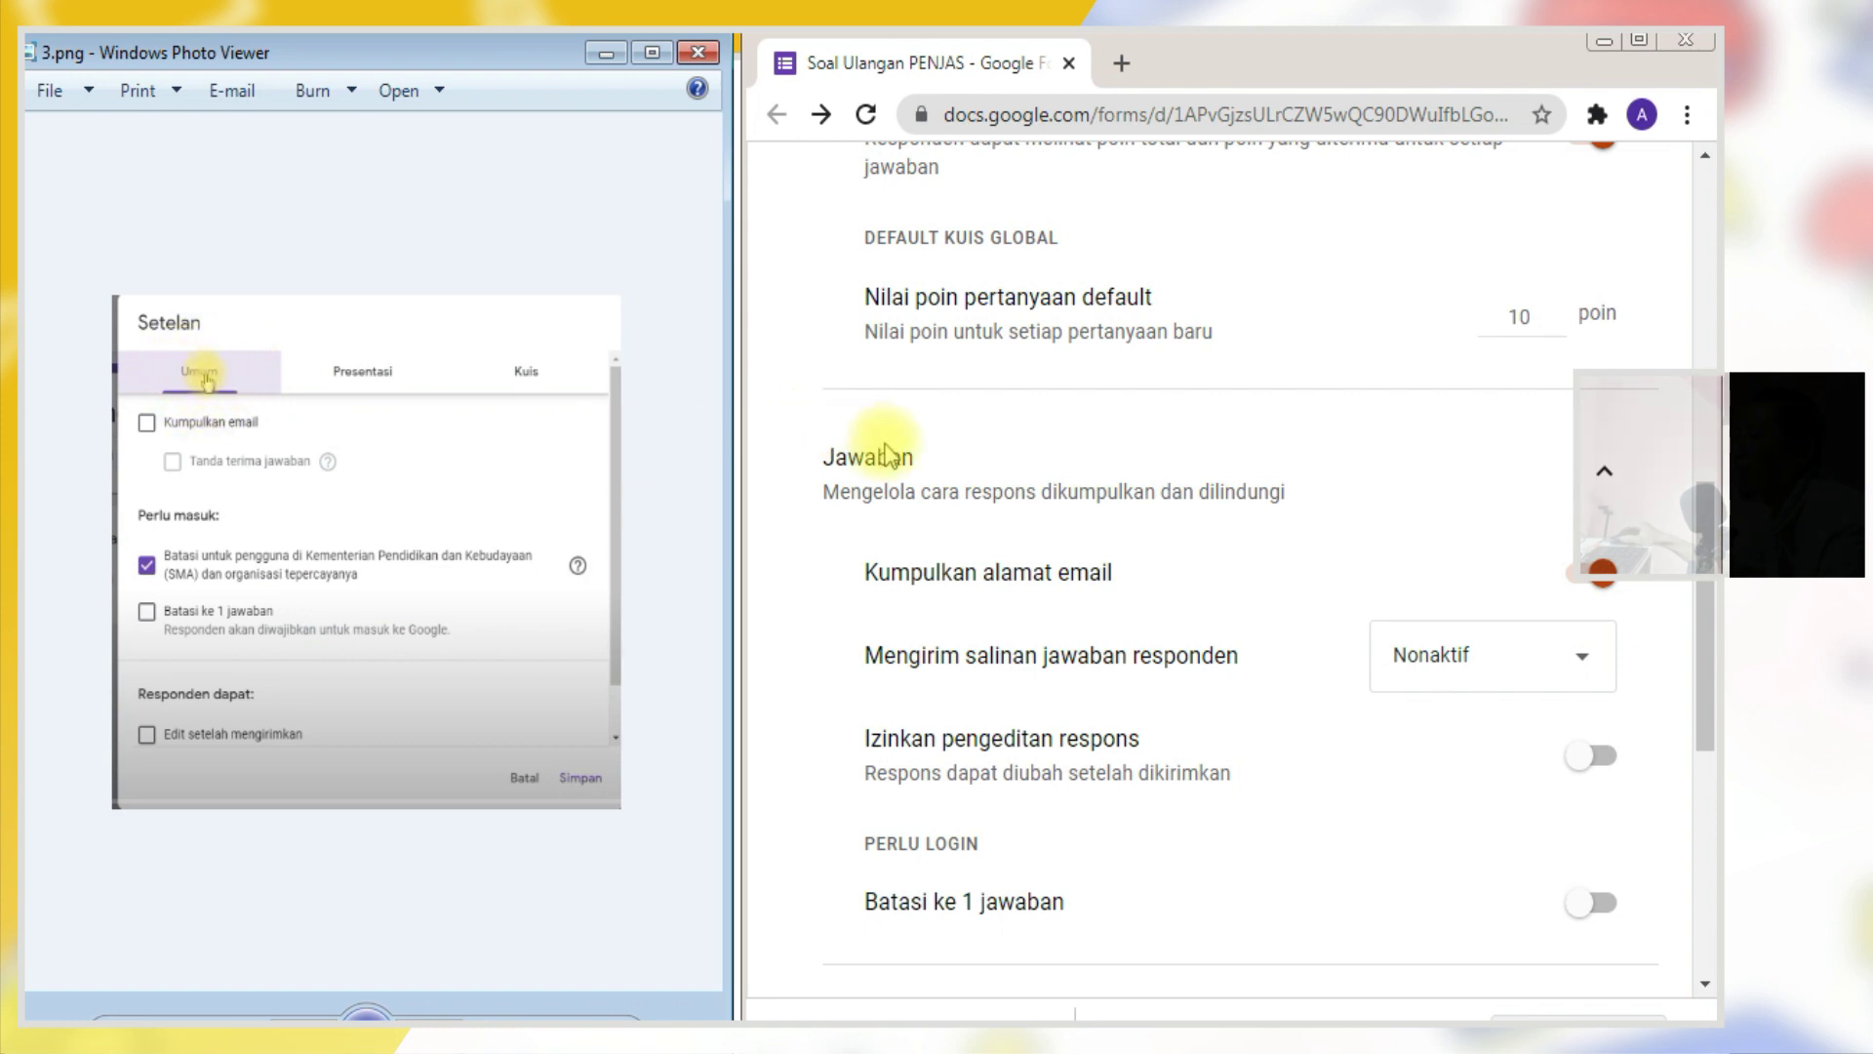
drag(915, 456, 817, 470)
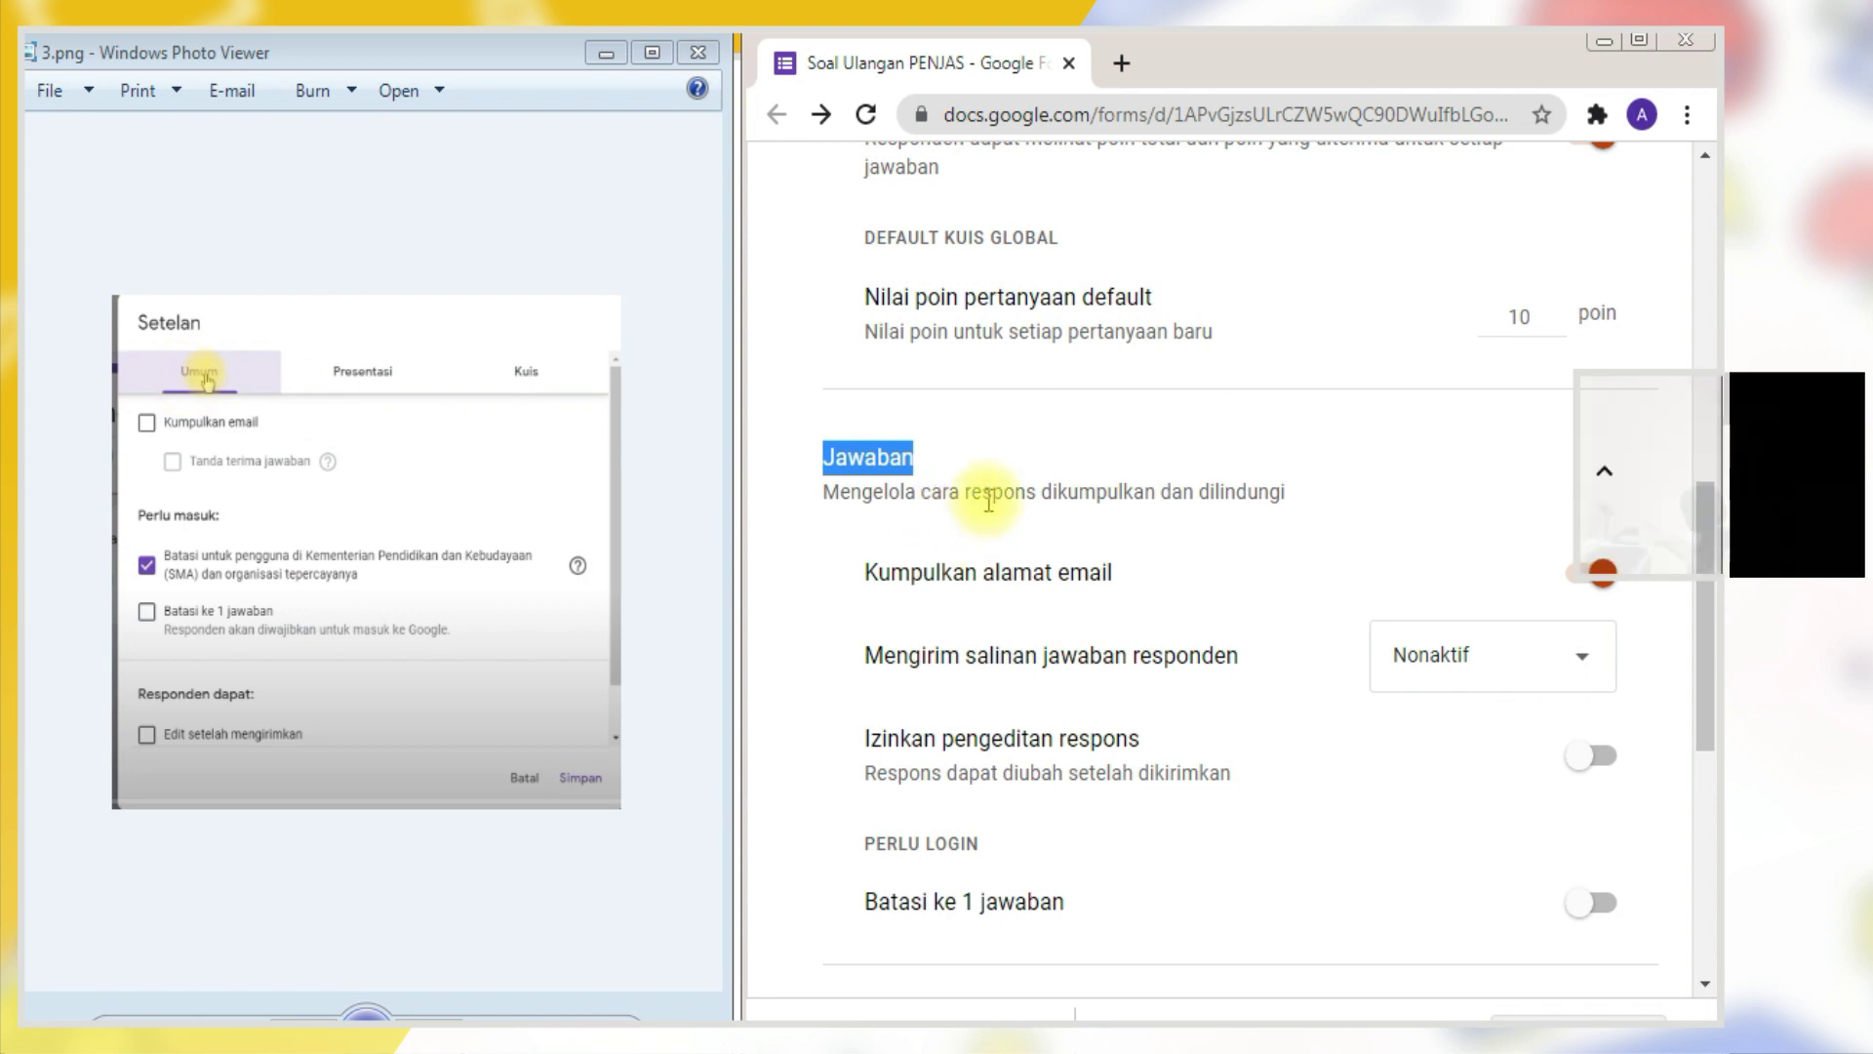
- Switch Kumpulkan alamat email off and on again, and set Mengirim salinan jawaban responden to Selalu
scroll(988, 500, down, 2)
click(1595, 427)
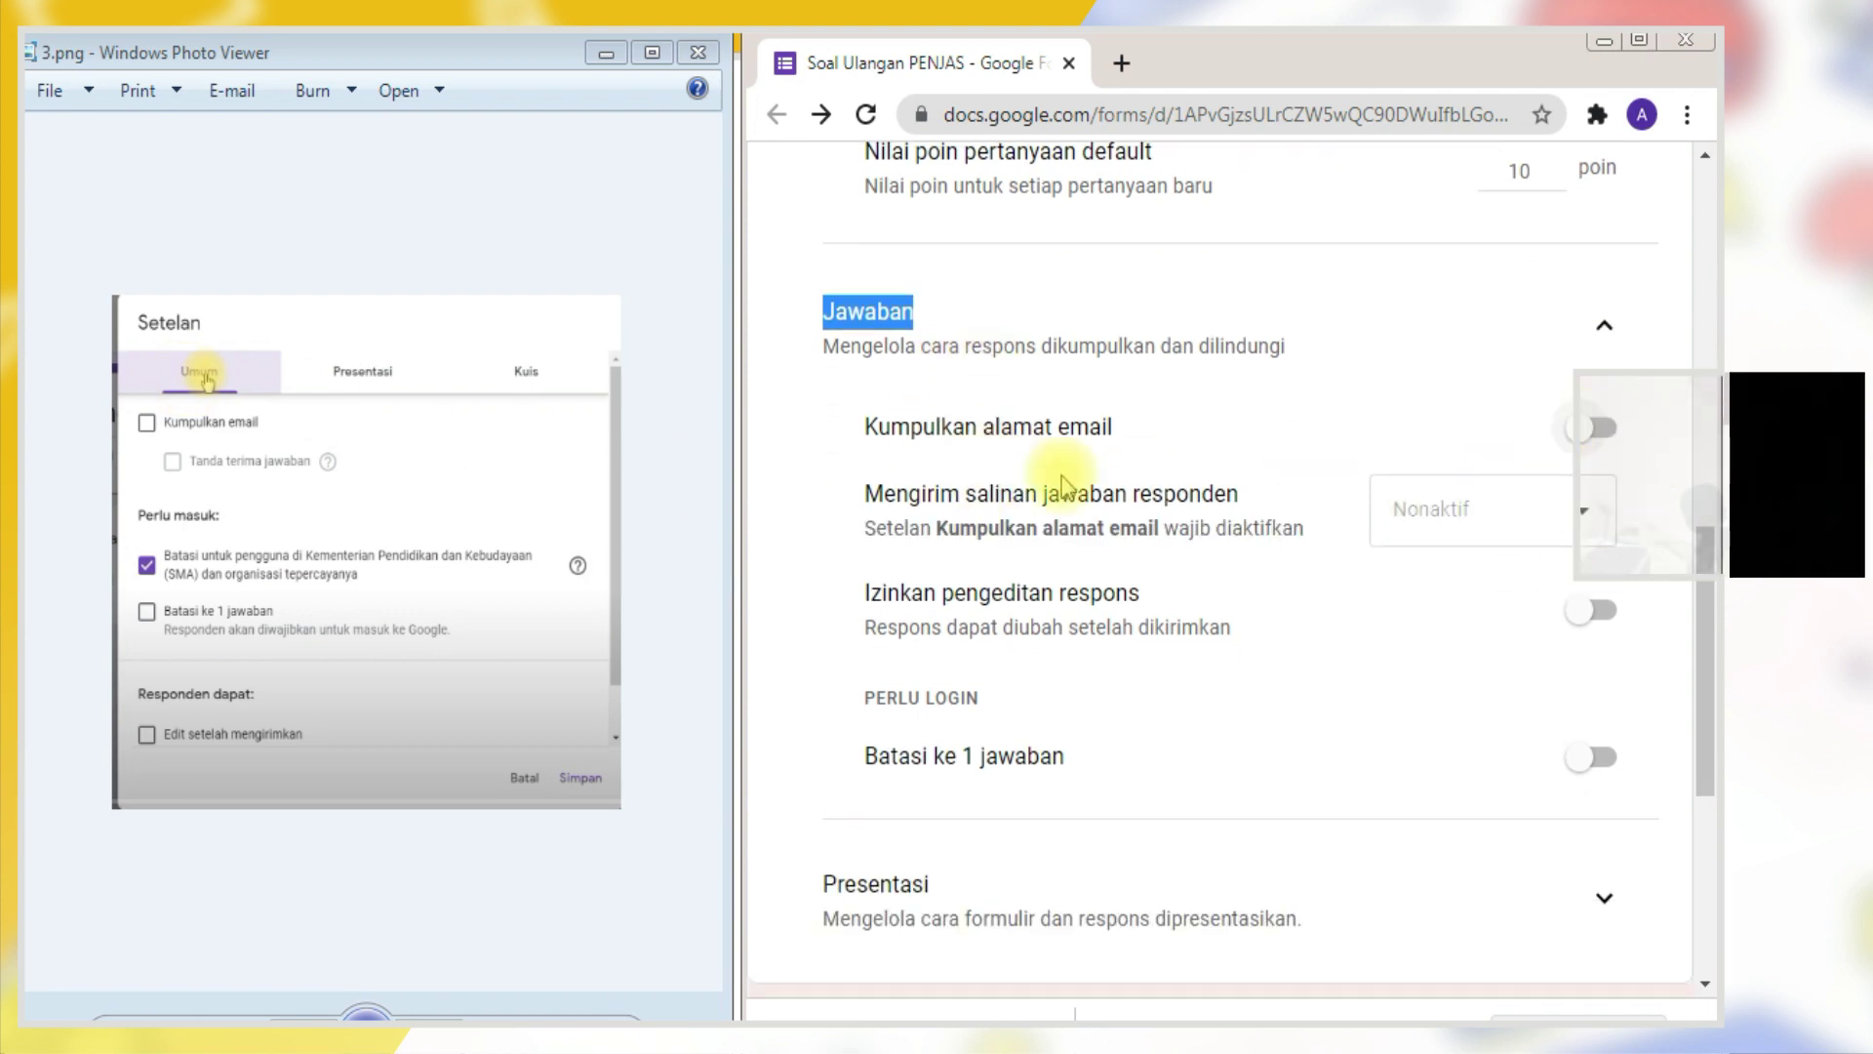
drag(902, 438, 1101, 429)
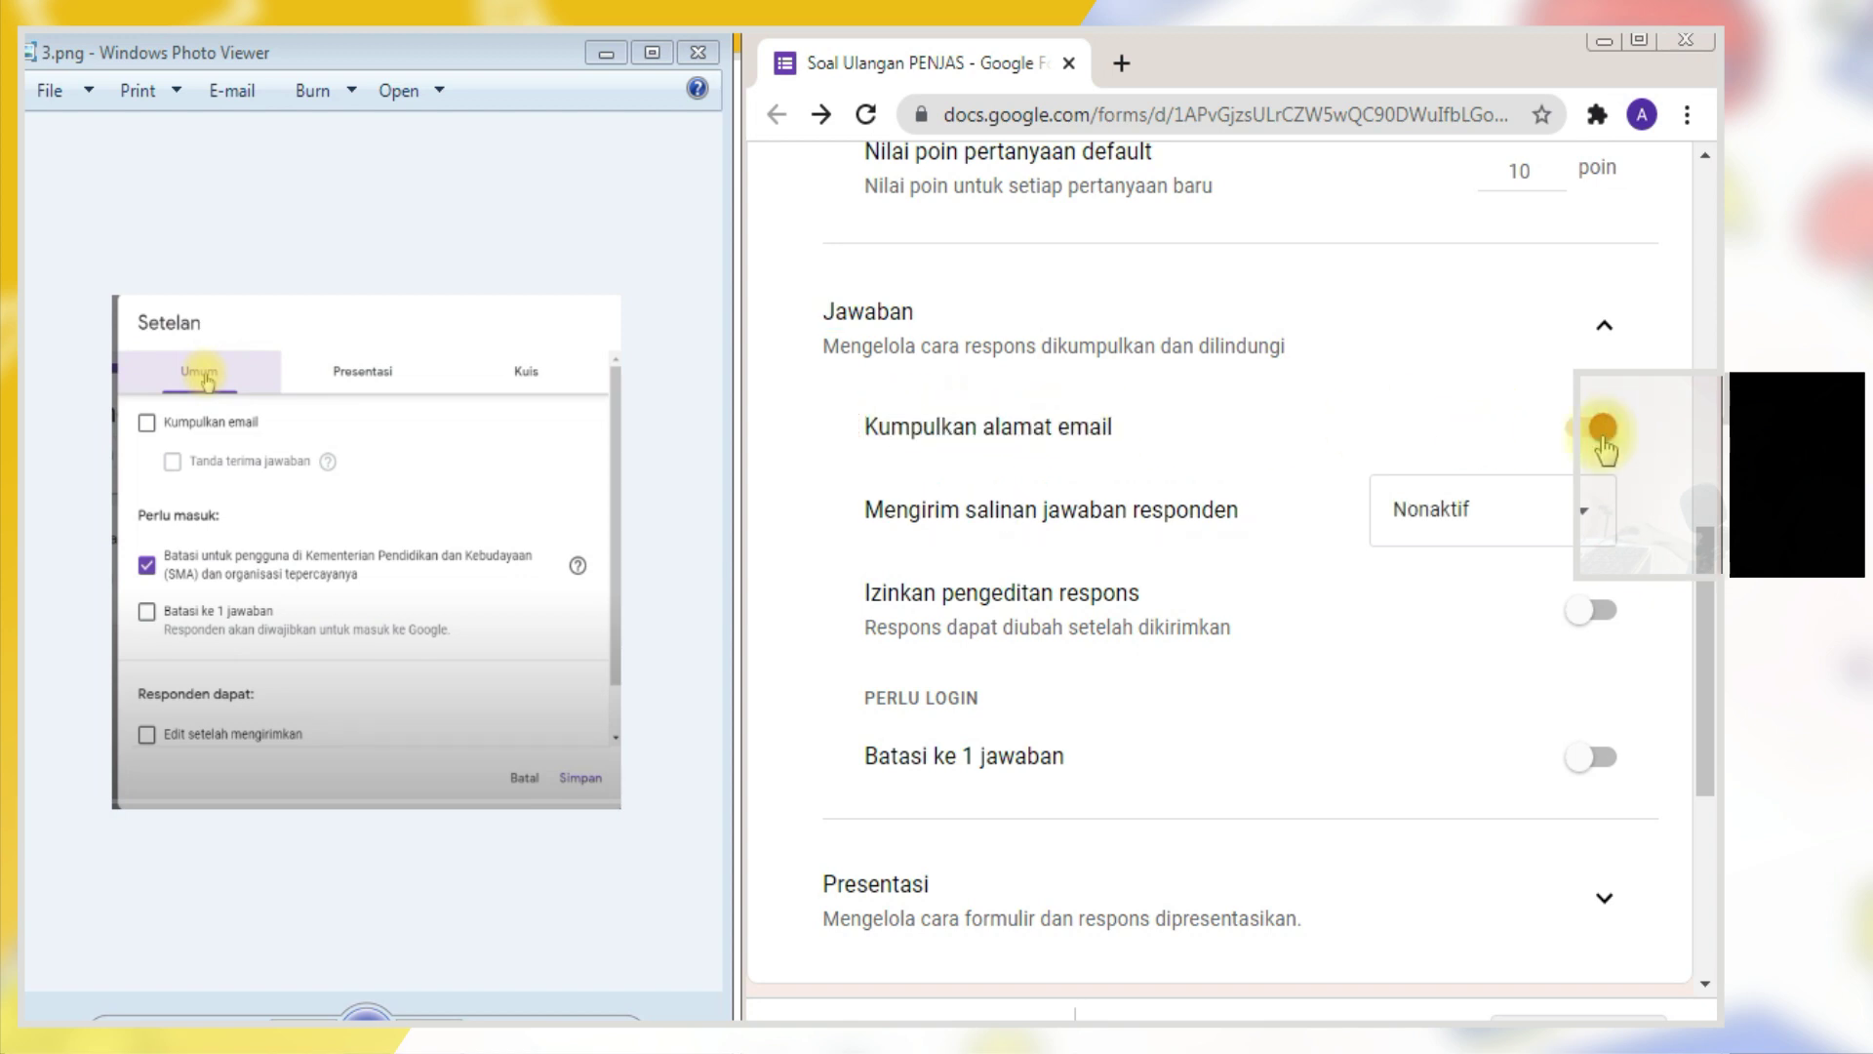
click(1582, 515)
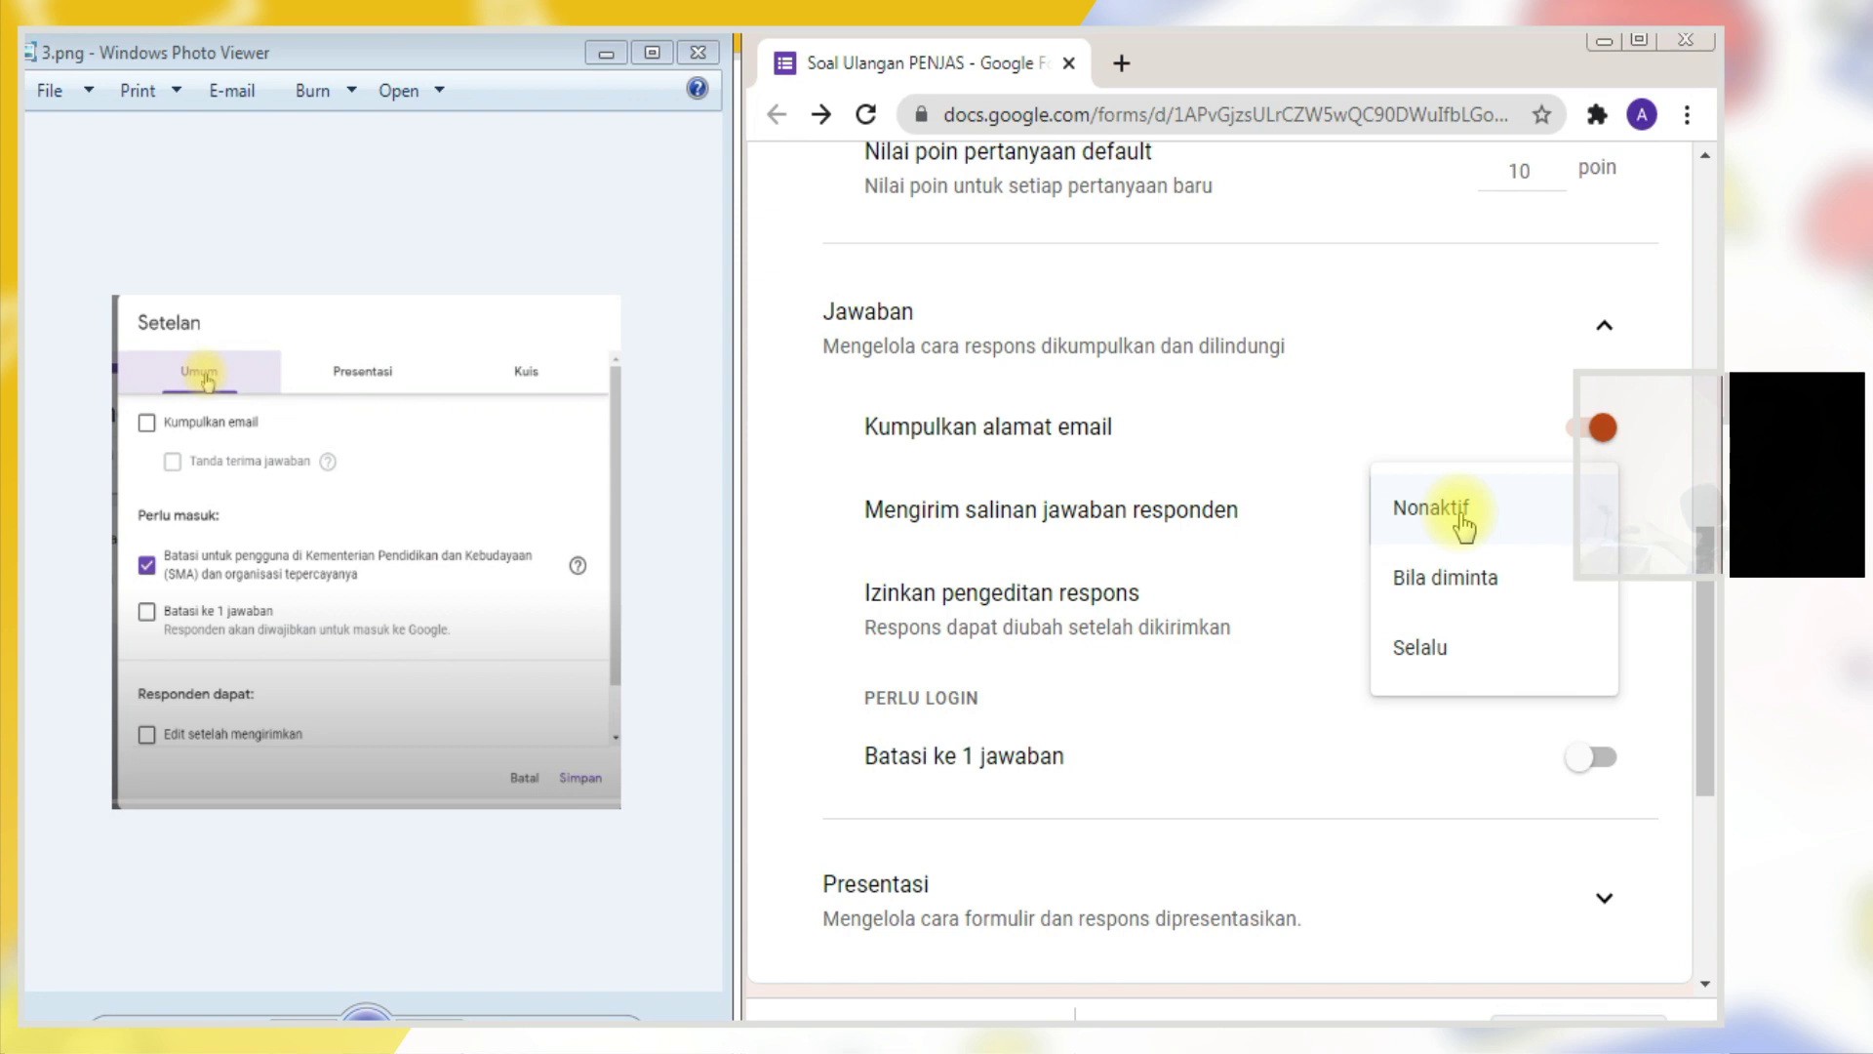
click(1442, 670)
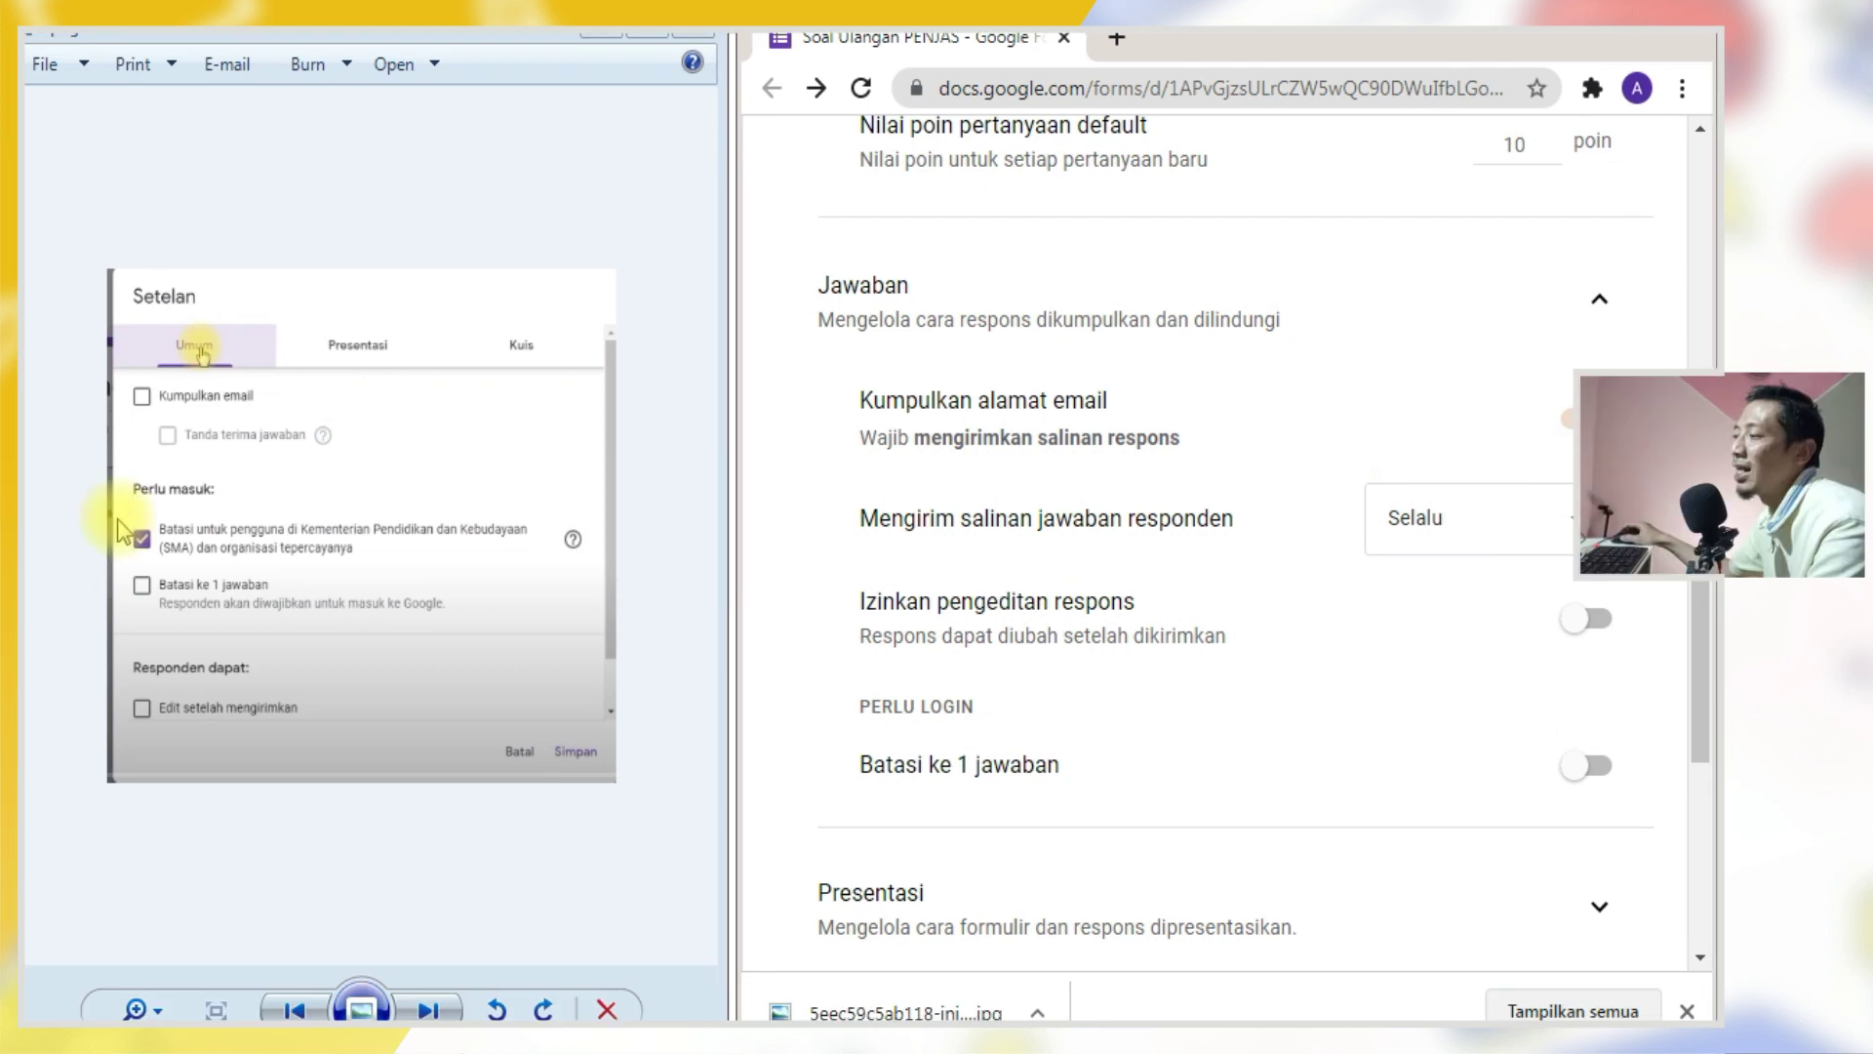
- Enlarge reference image 3.png for comparison and enable Batasi ke 1 jawaban under Perlu Login
click(227, 610)
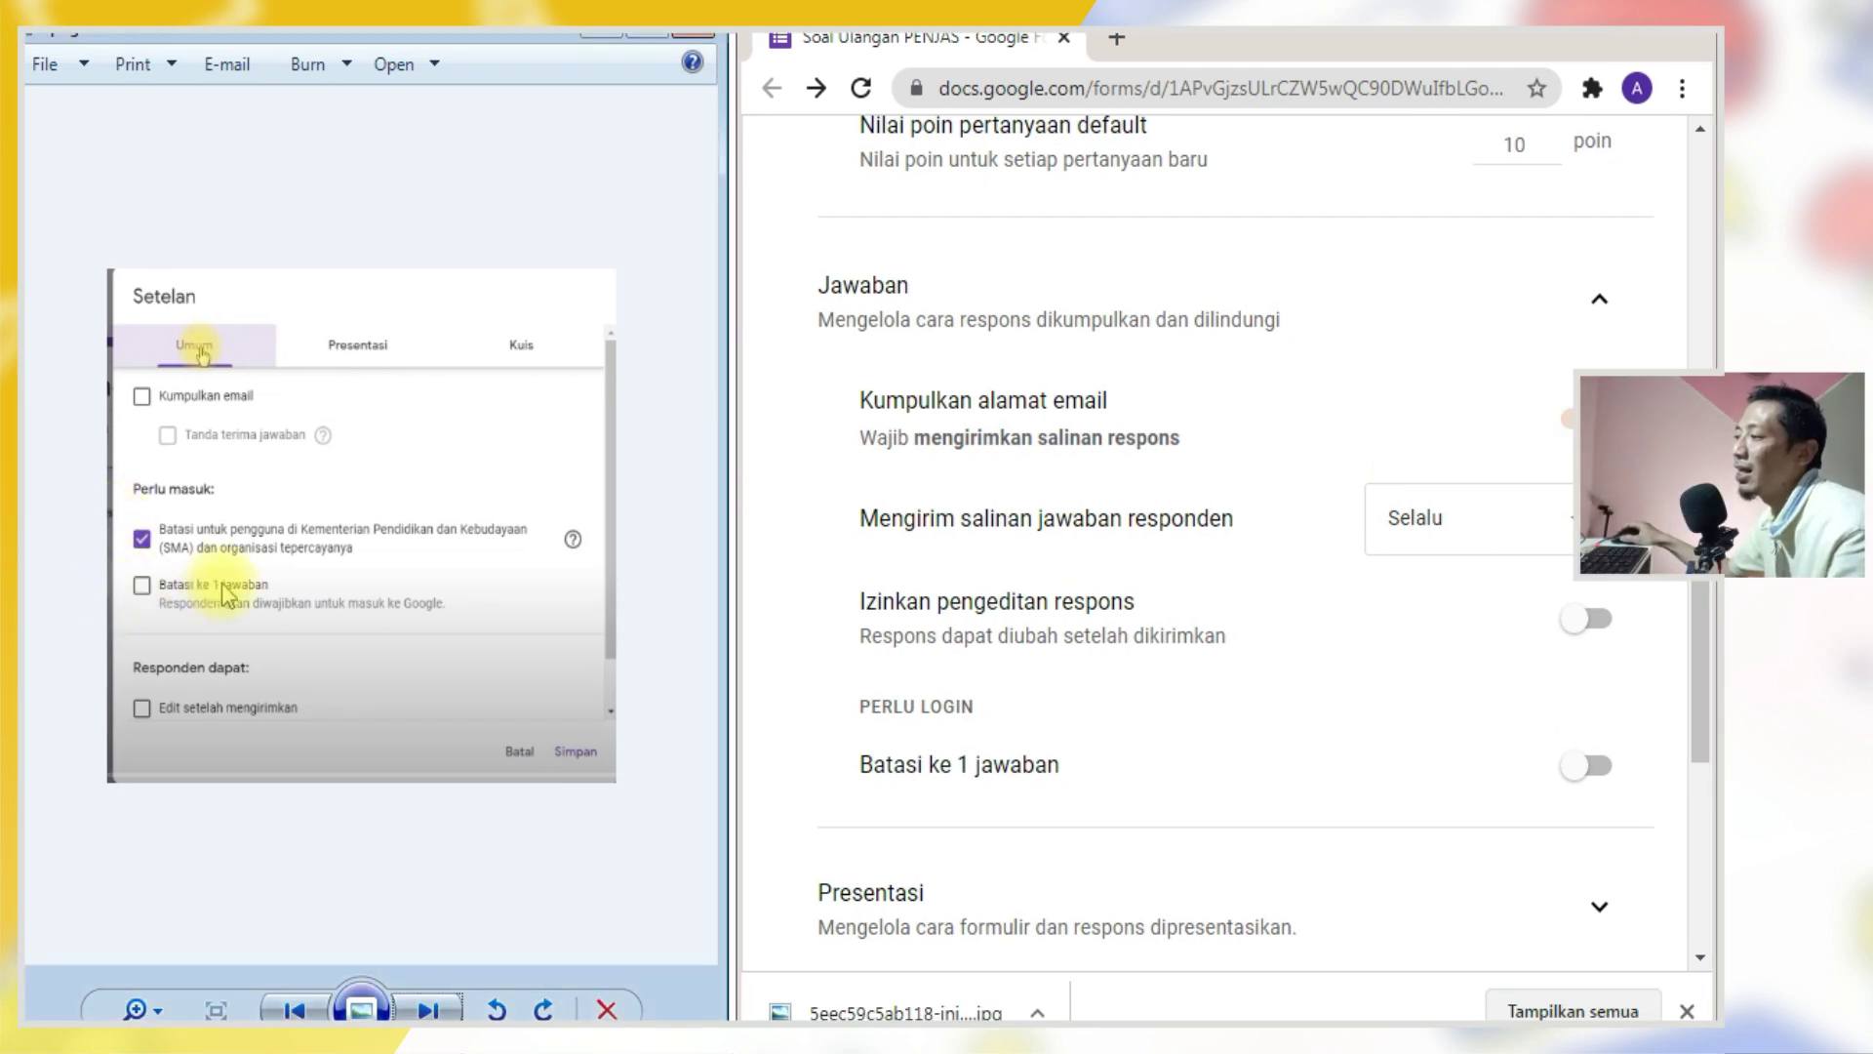
scroll(224, 593, up, 1)
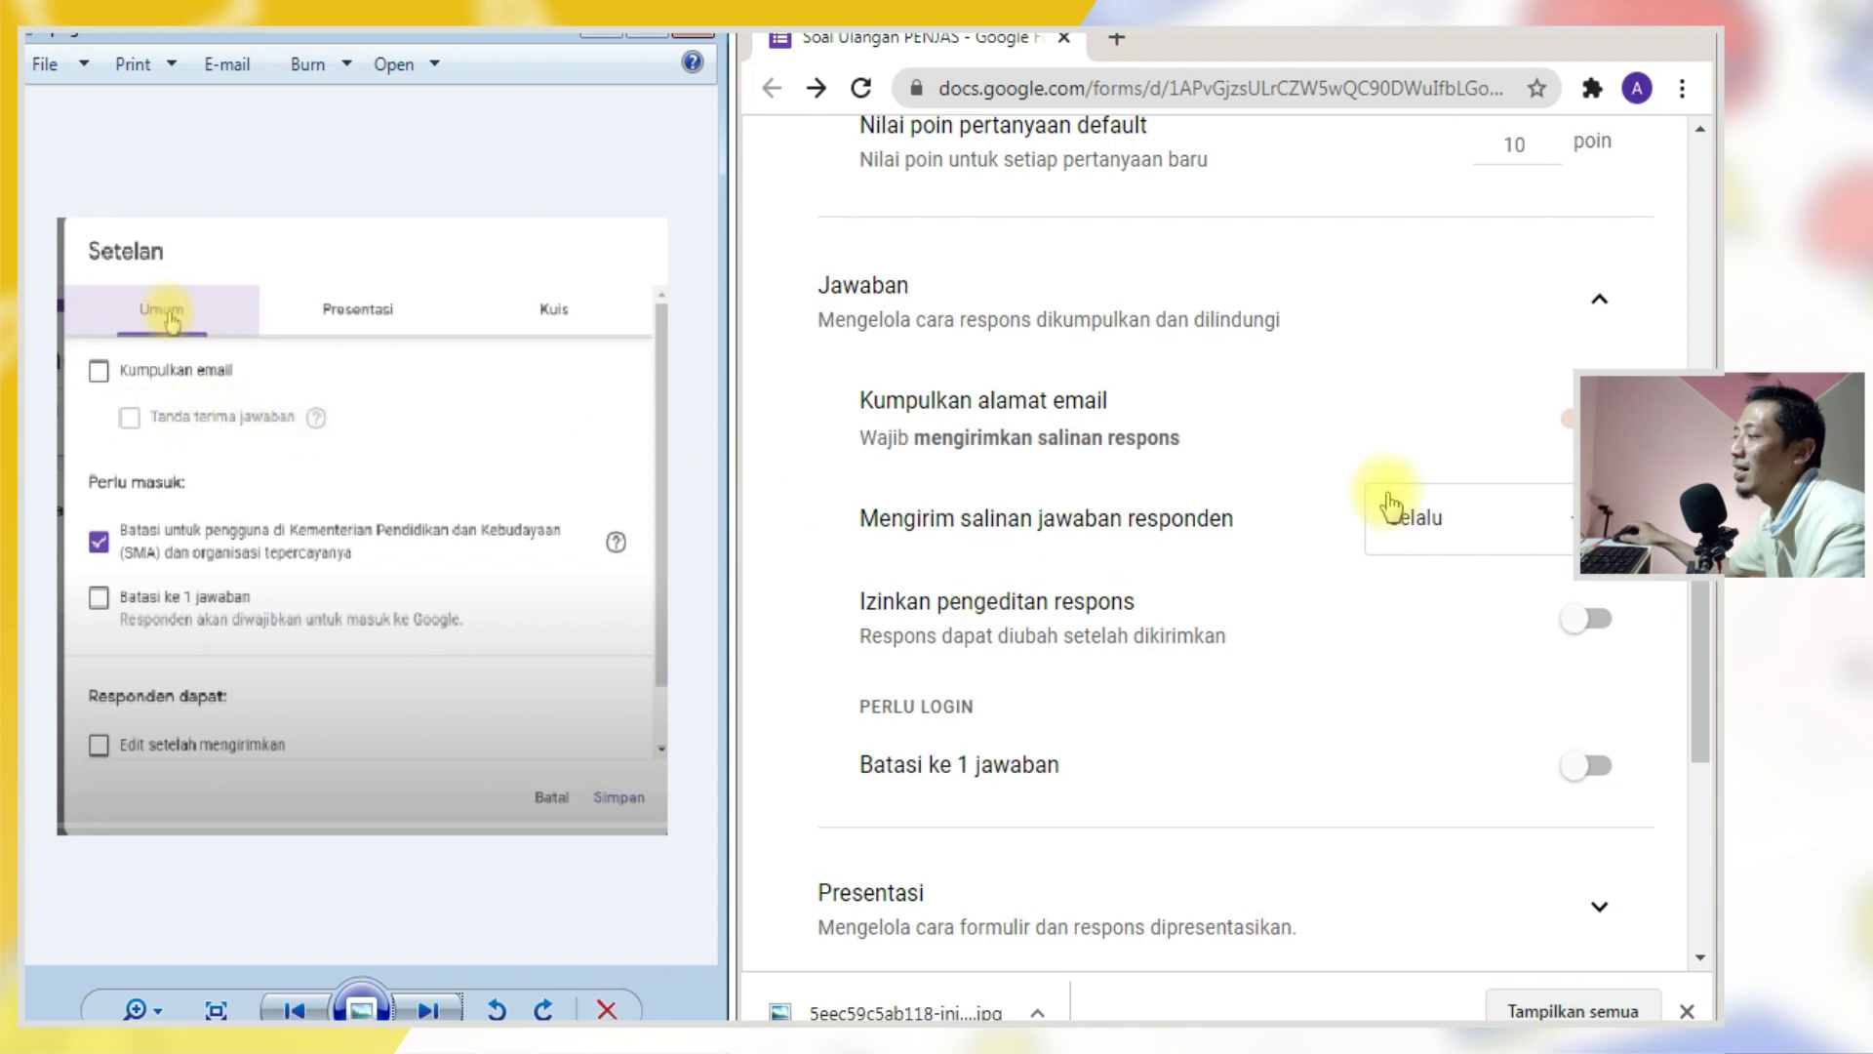
click(1549, 515)
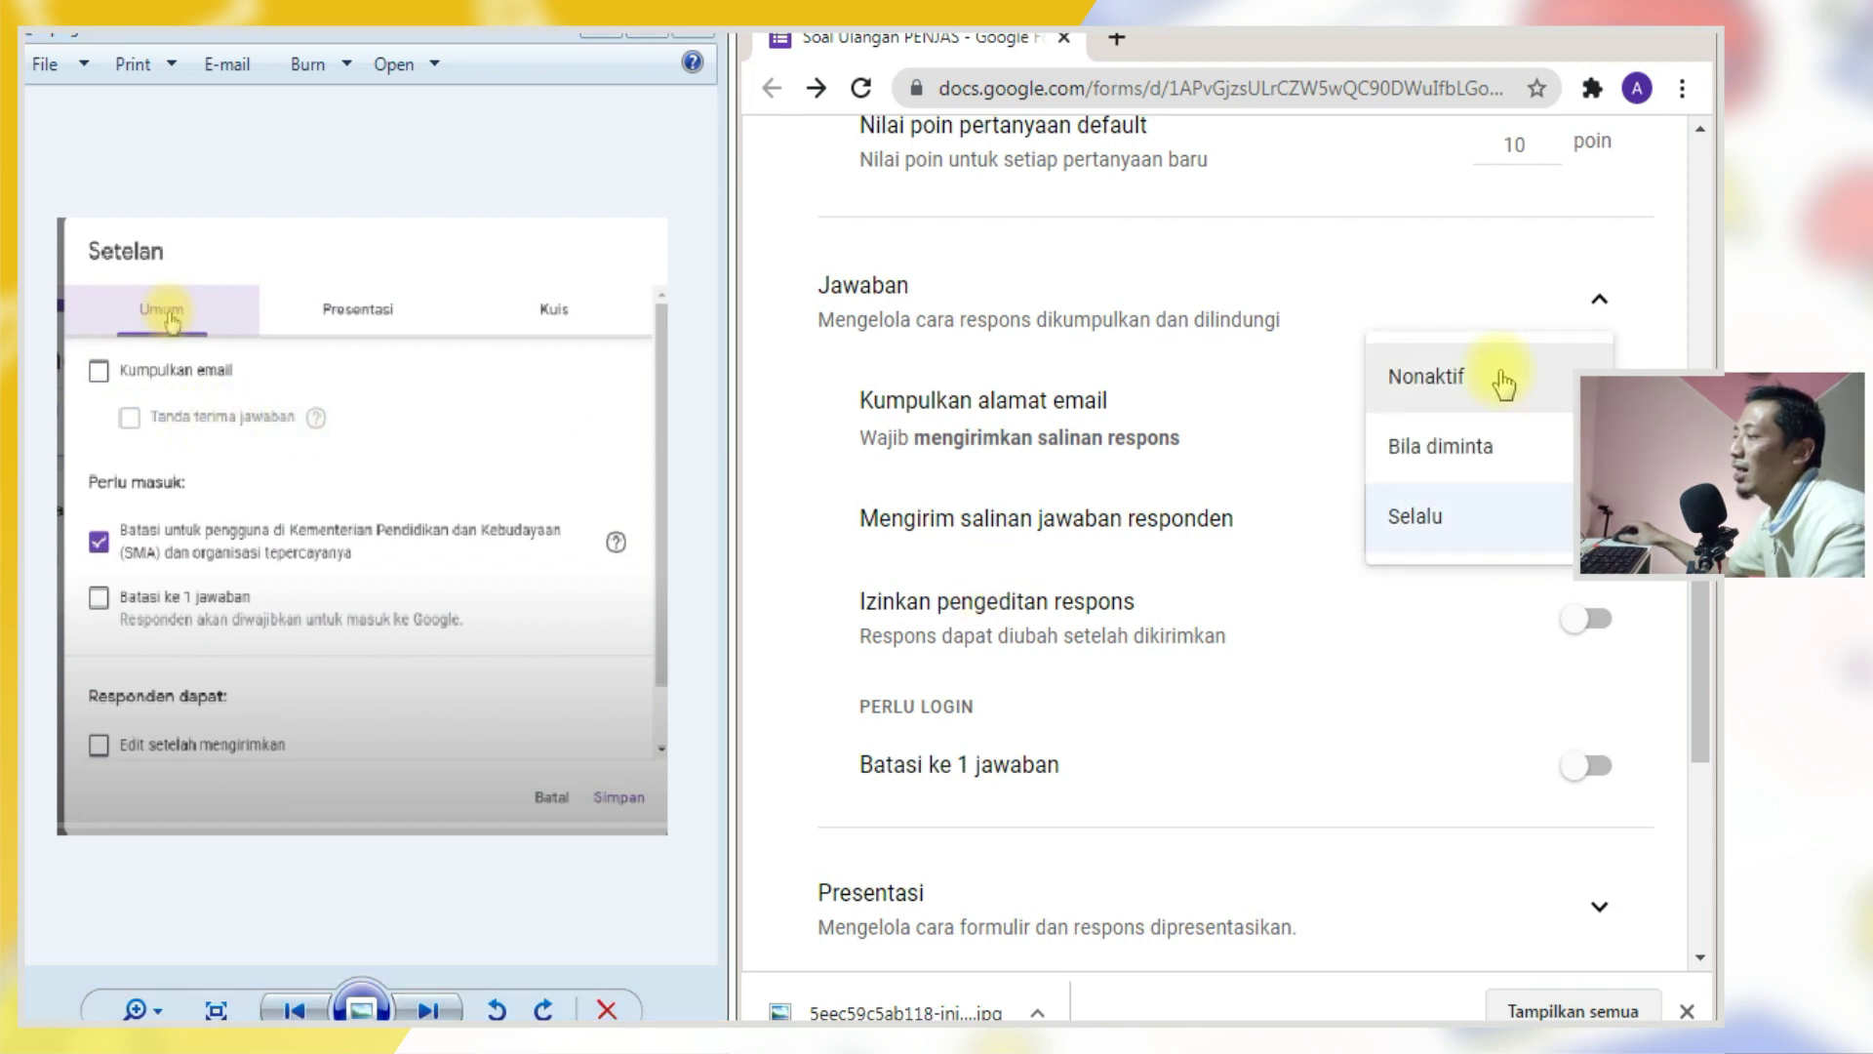
drag(1037, 602, 1122, 604)
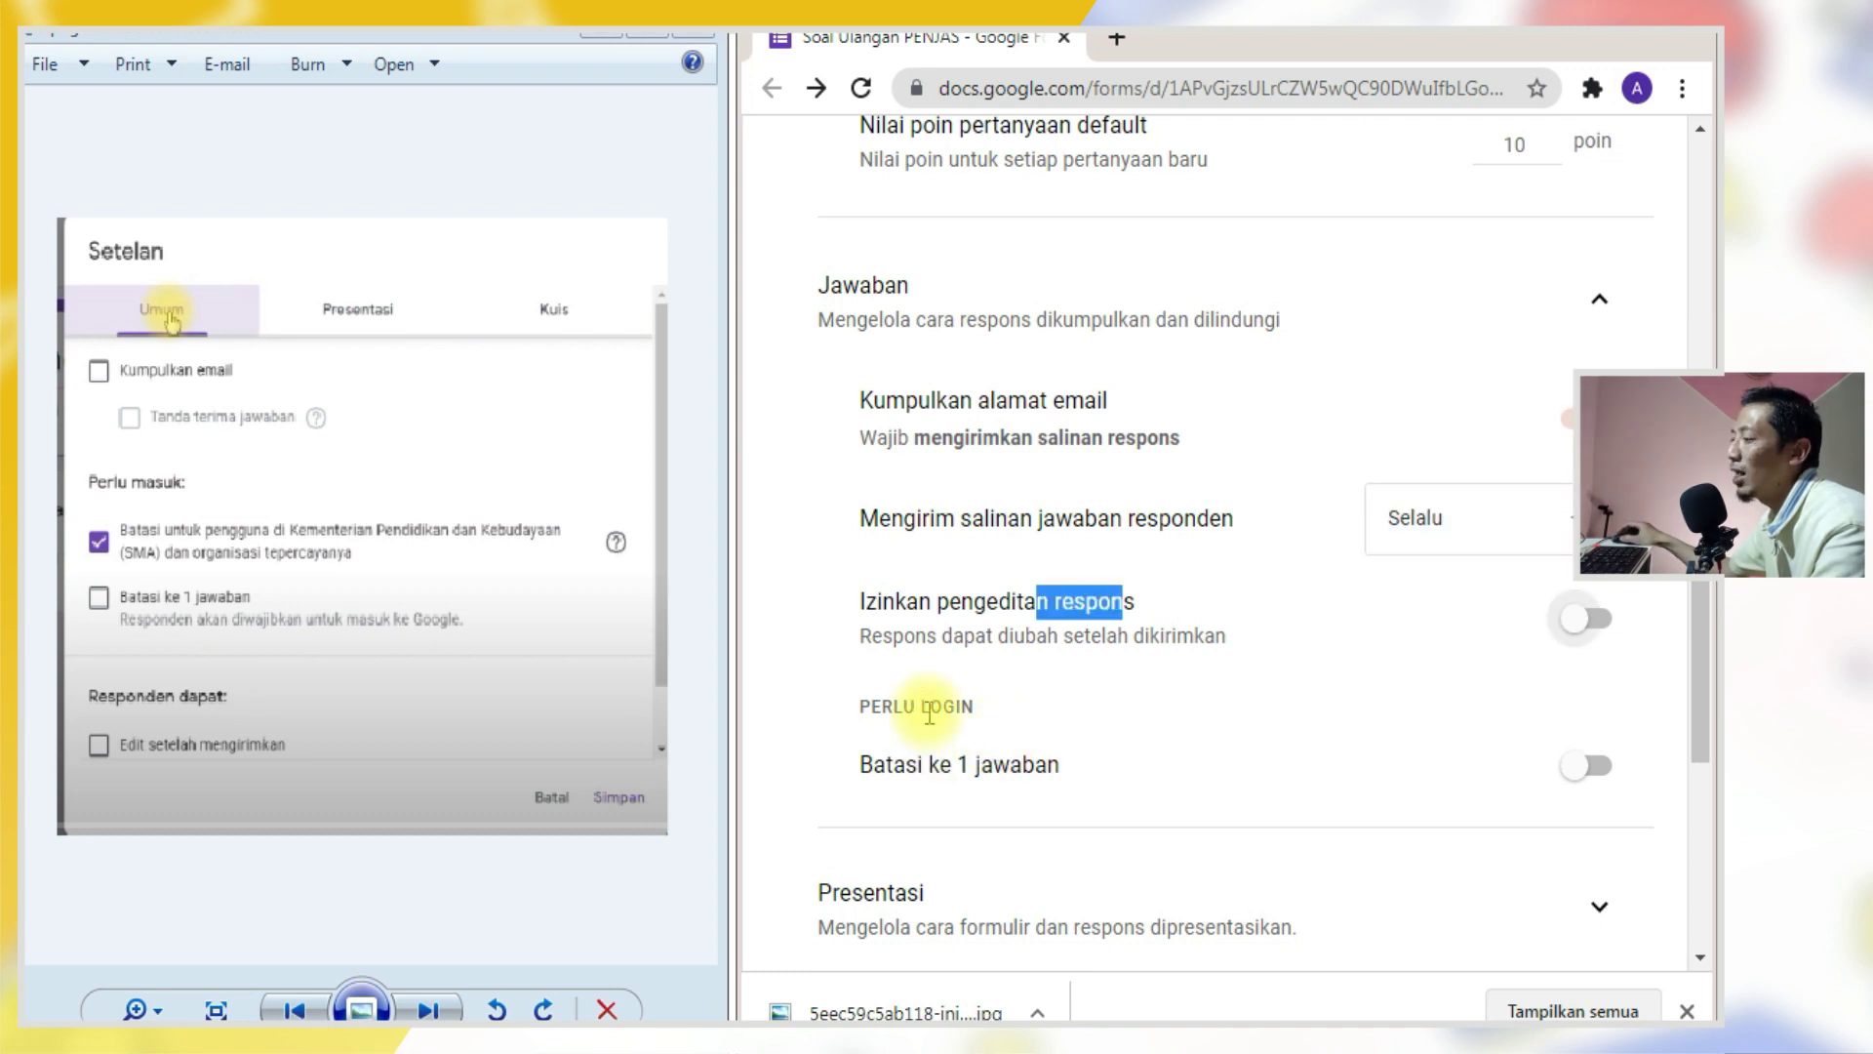
click(1604, 781)
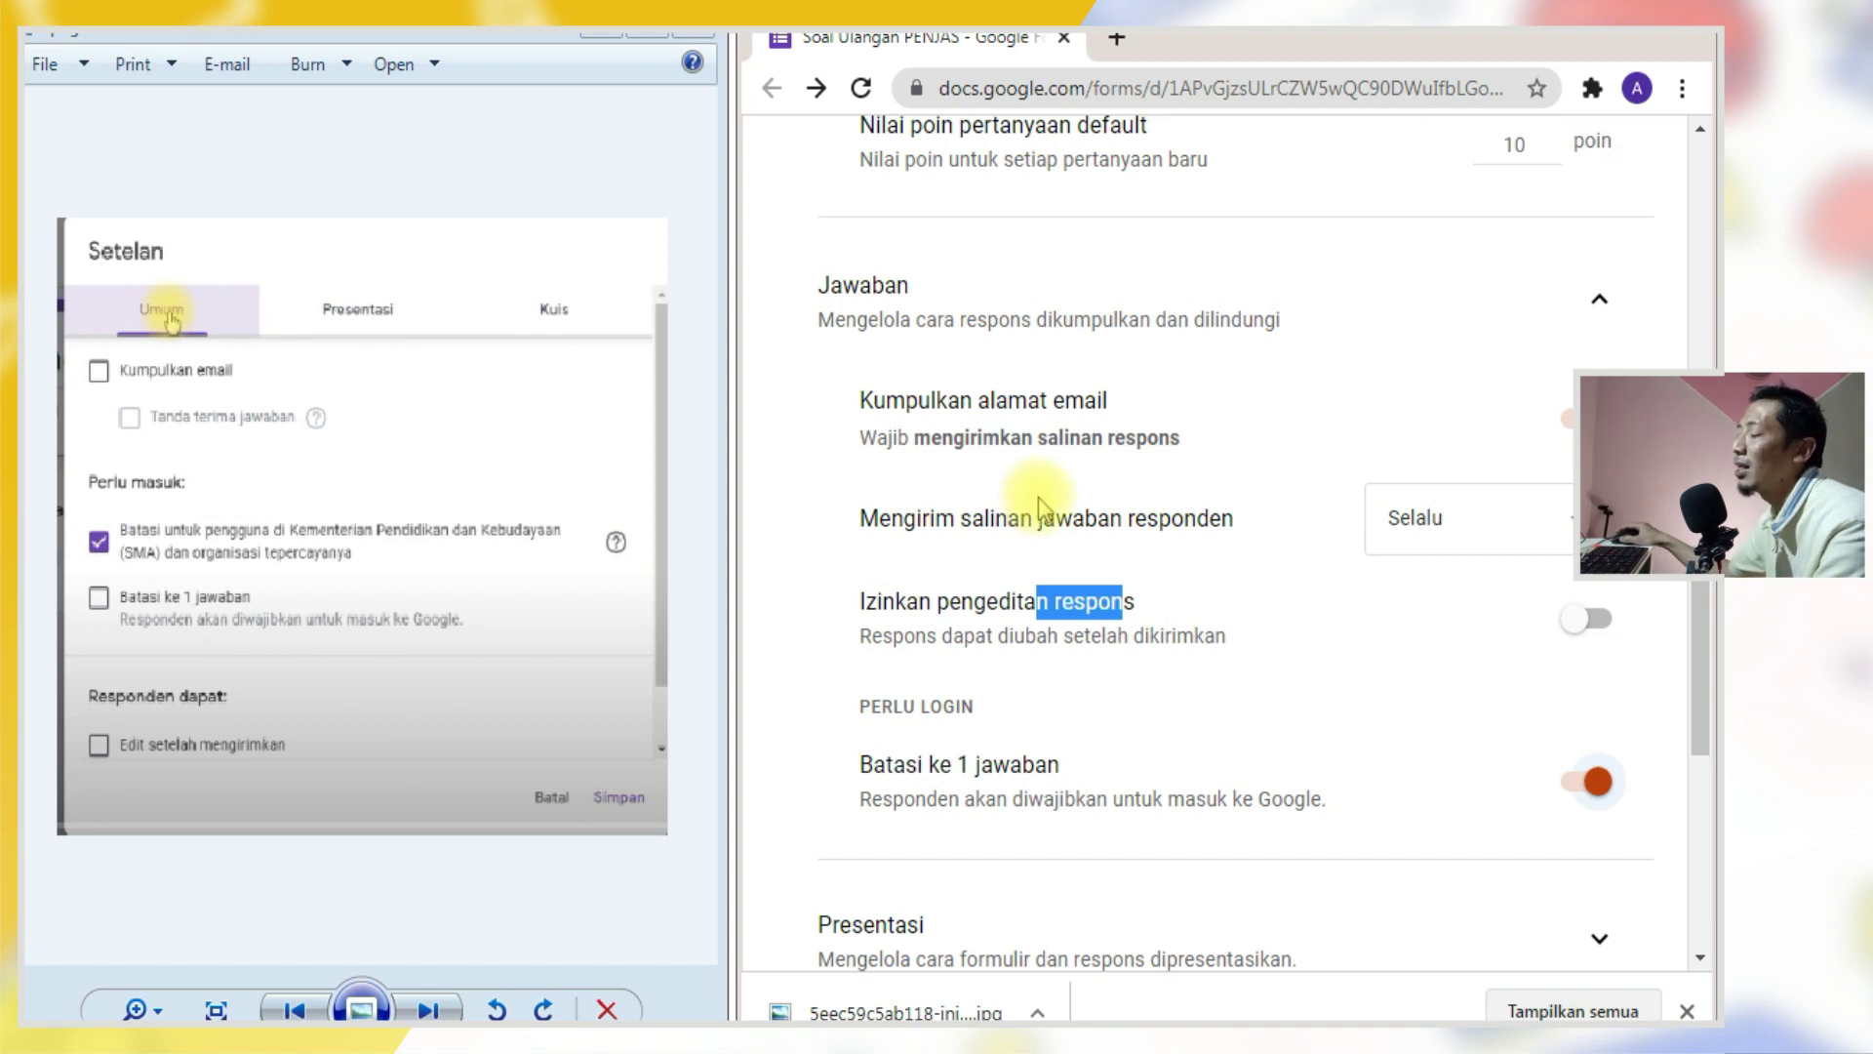
click(1129, 611)
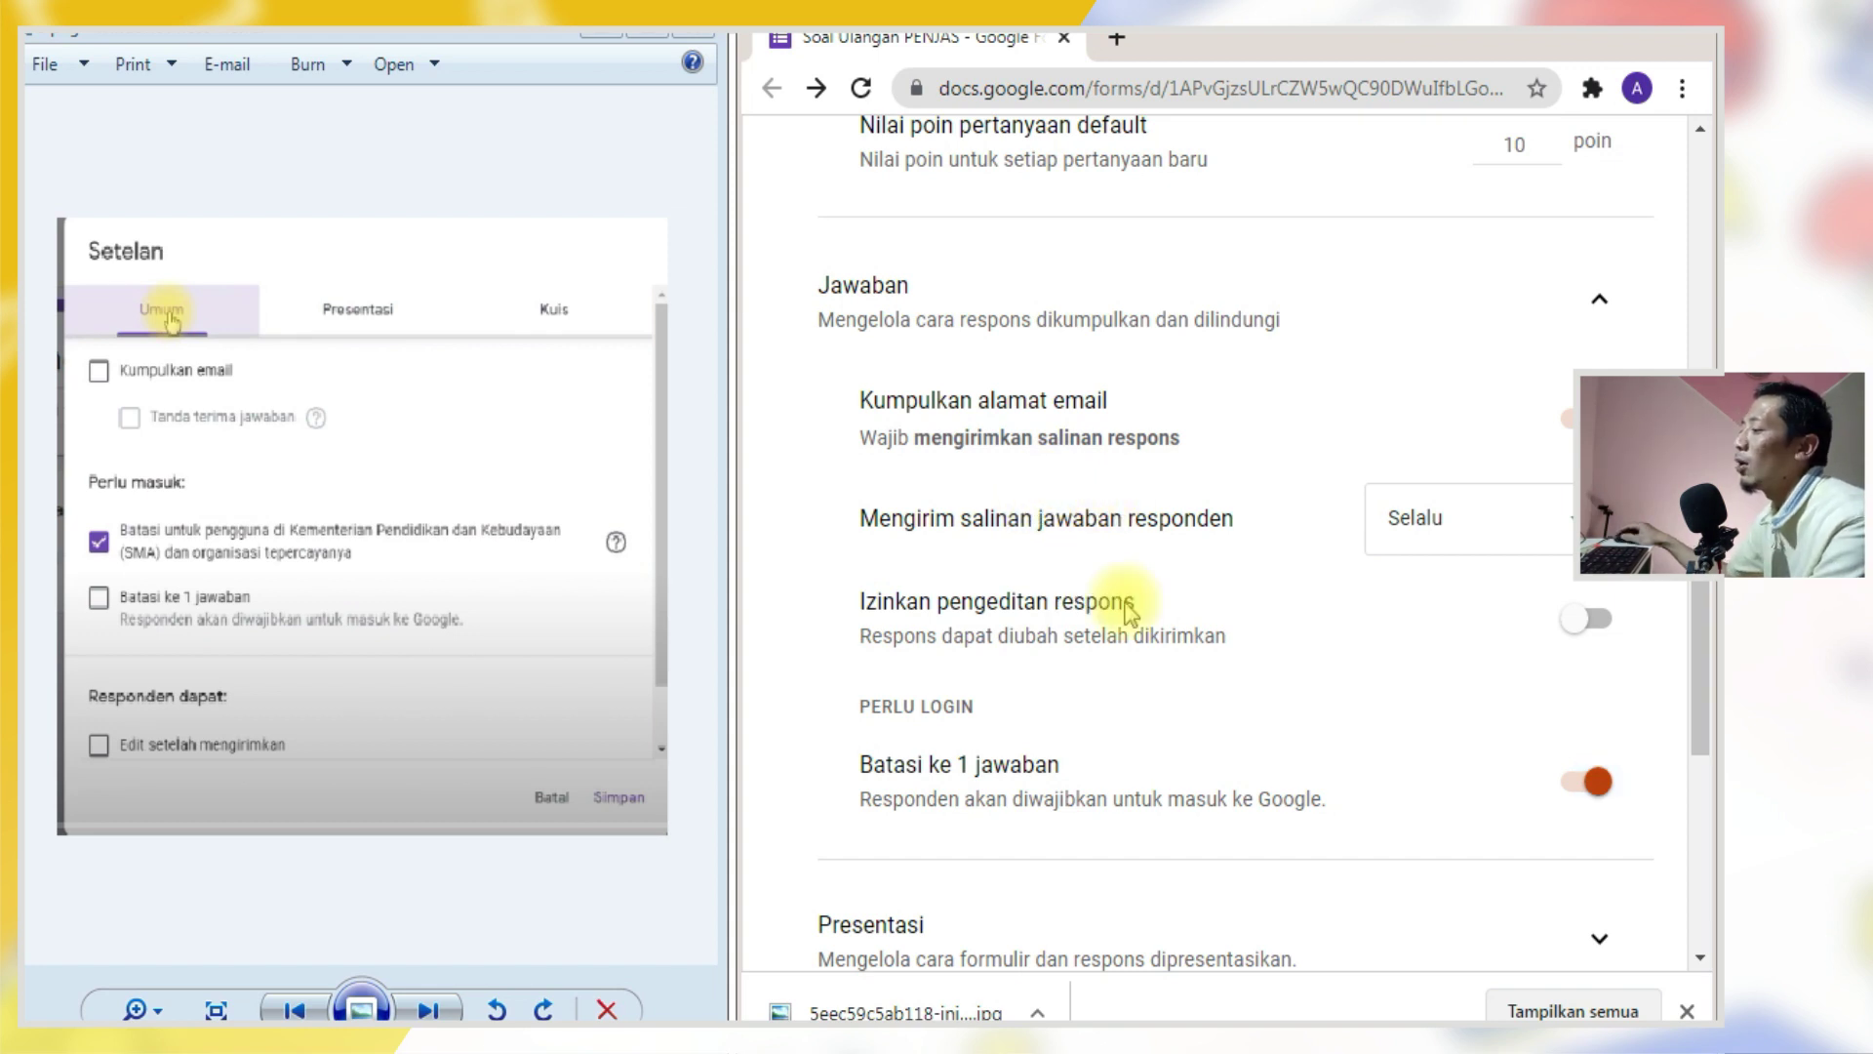
- Compare the form's Presentasi settings with the next reference image, enlarged, and enable Tampilkan status progres
scroll(1129, 612, down, 2)
scroll(1132, 587, down, 3)
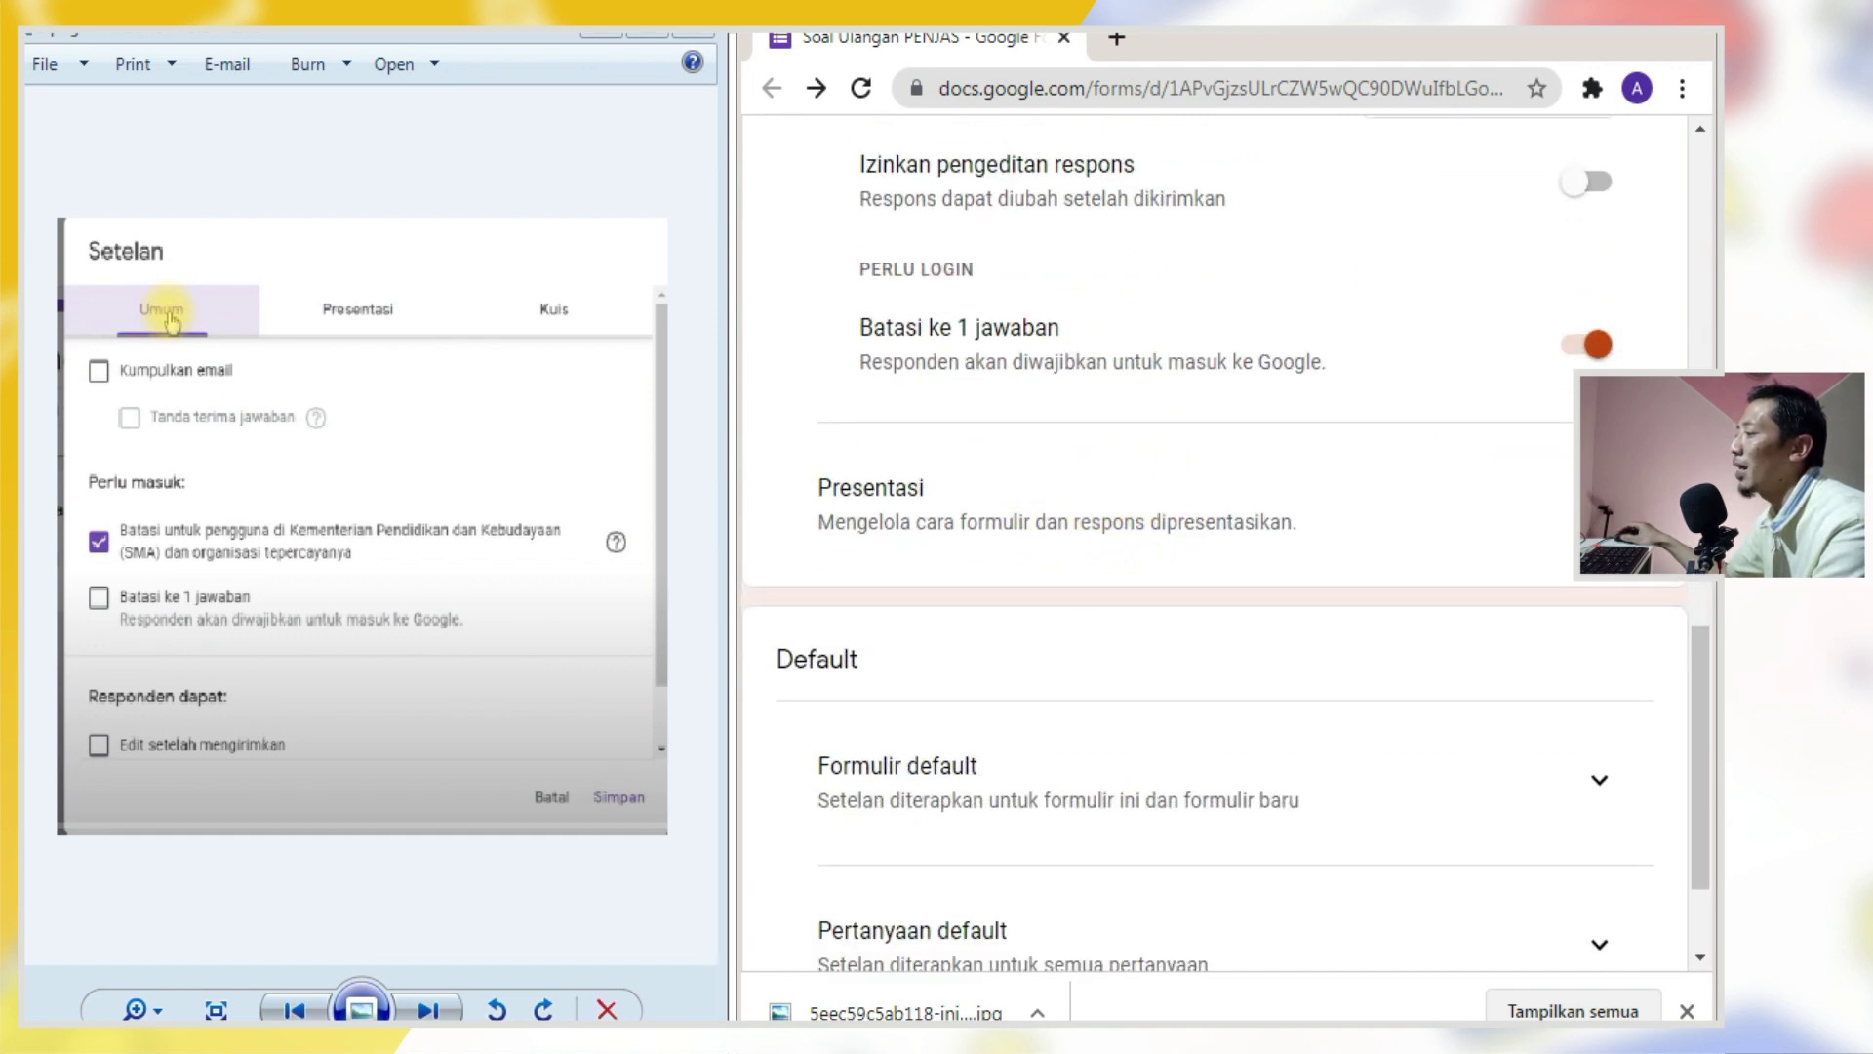
click(1590, 502)
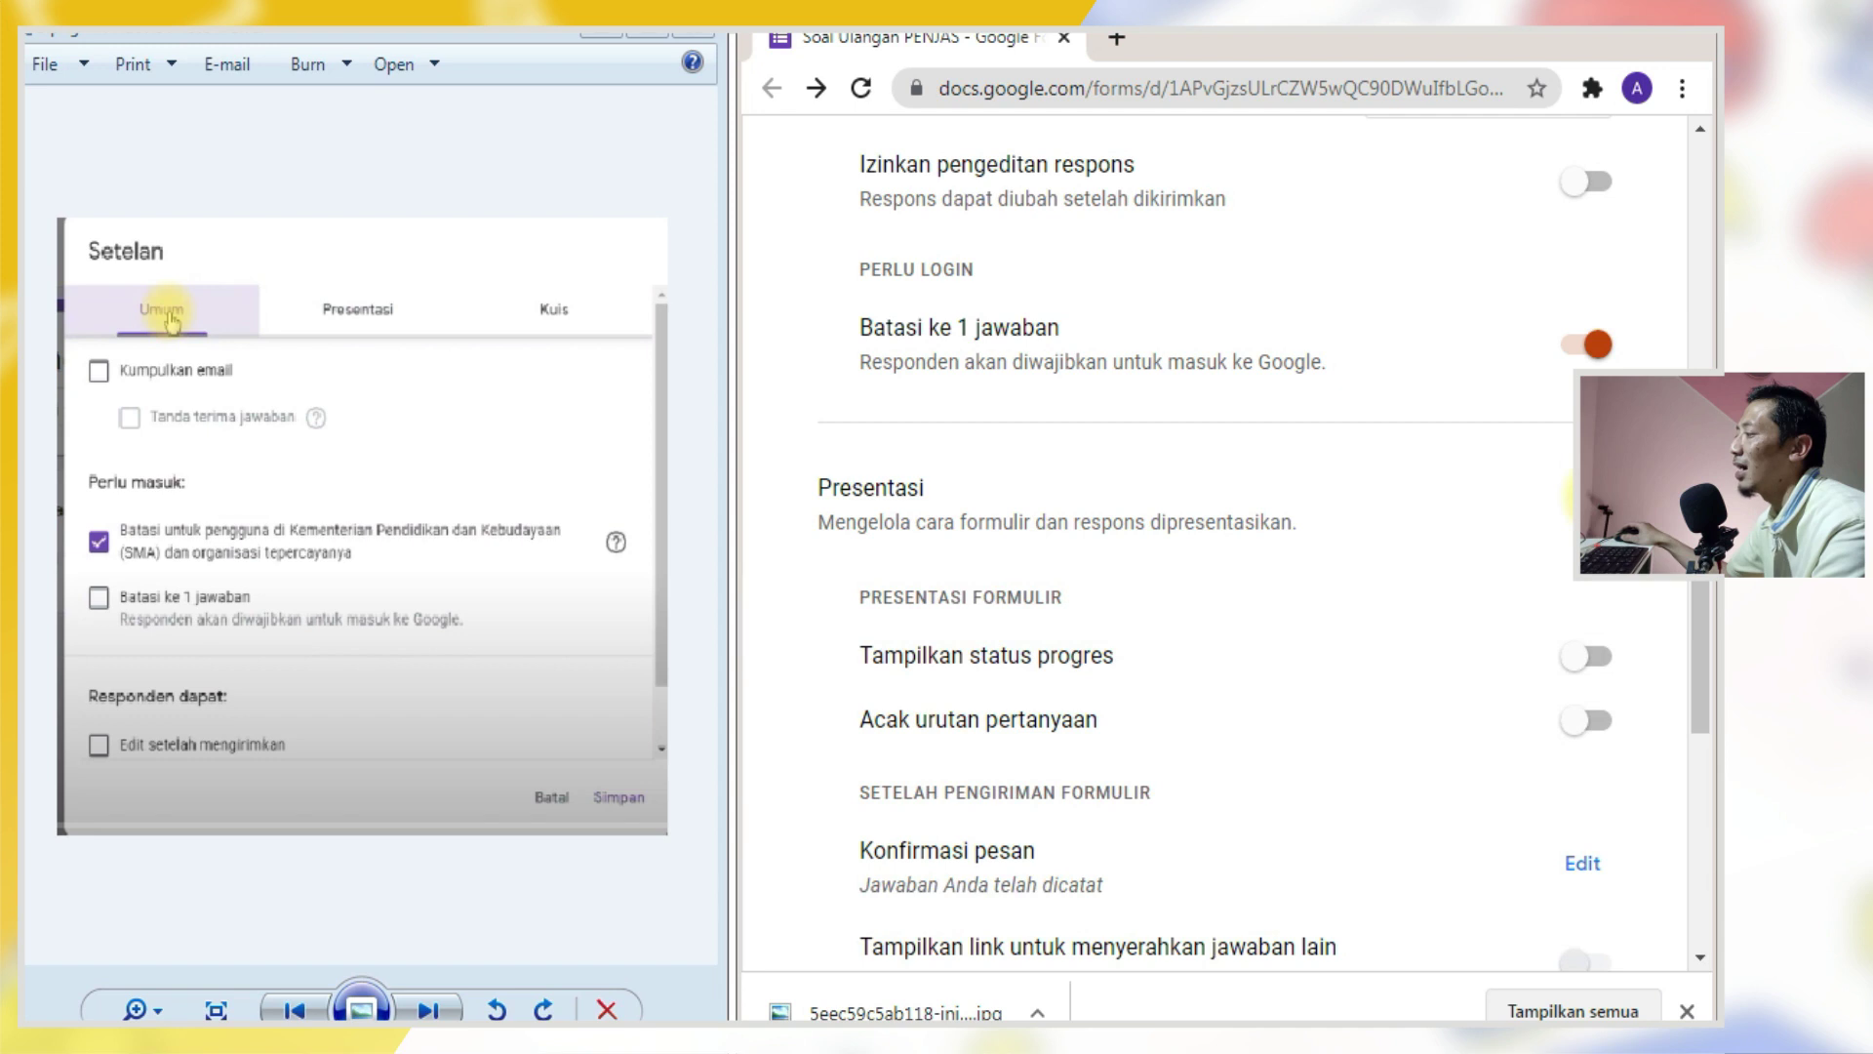
scroll(1115, 517, down, 2)
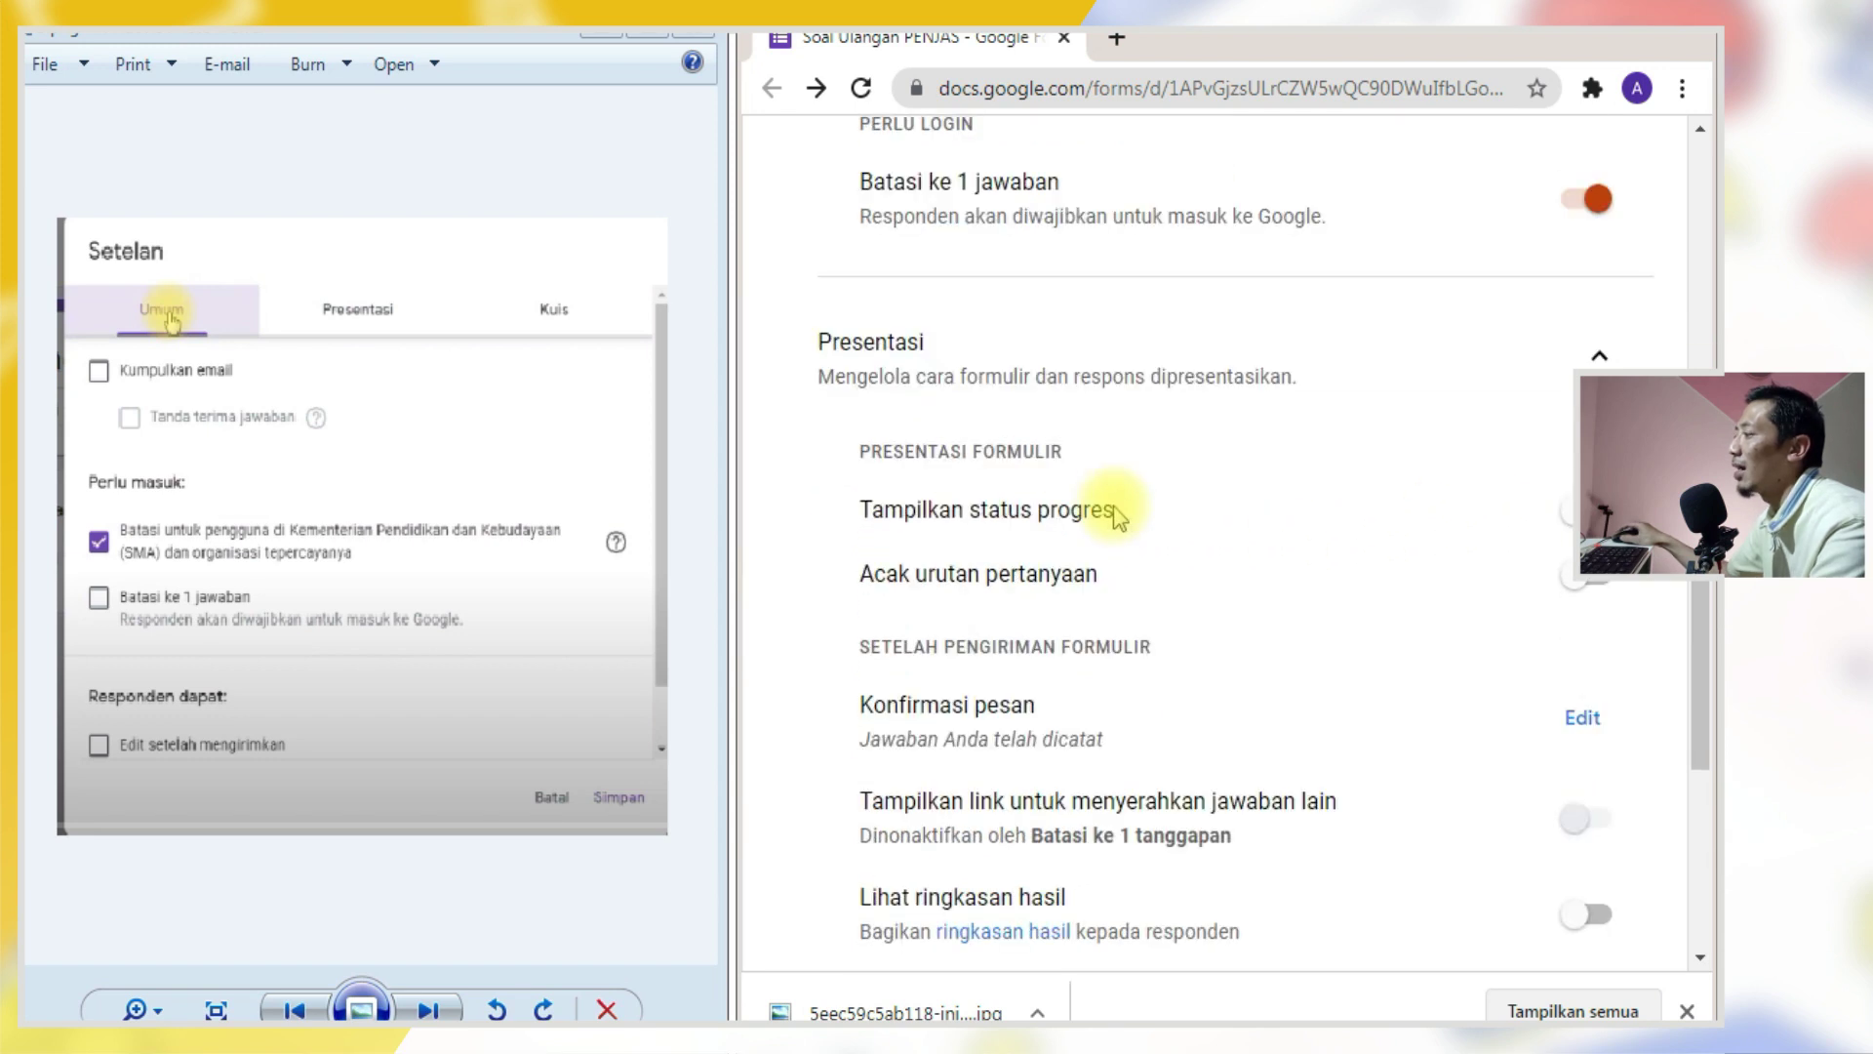
click(444, 1009)
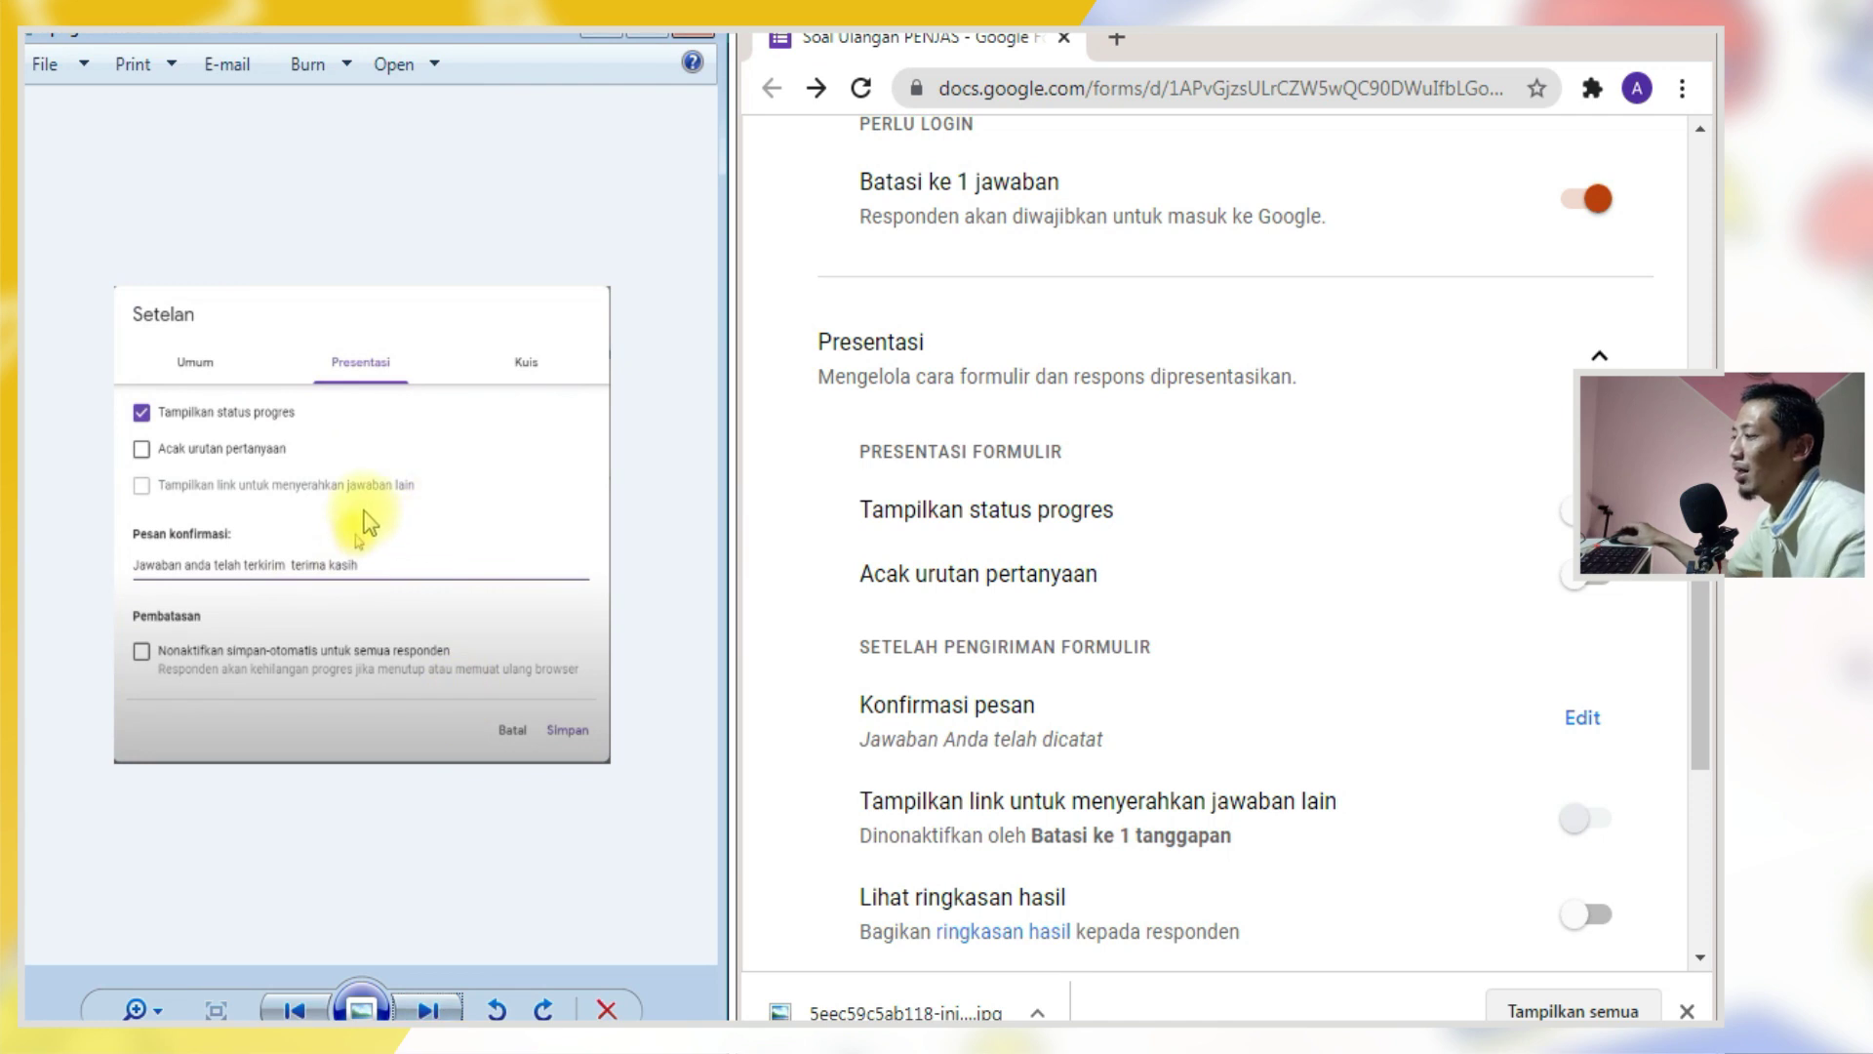
scroll(363, 522, up, 2)
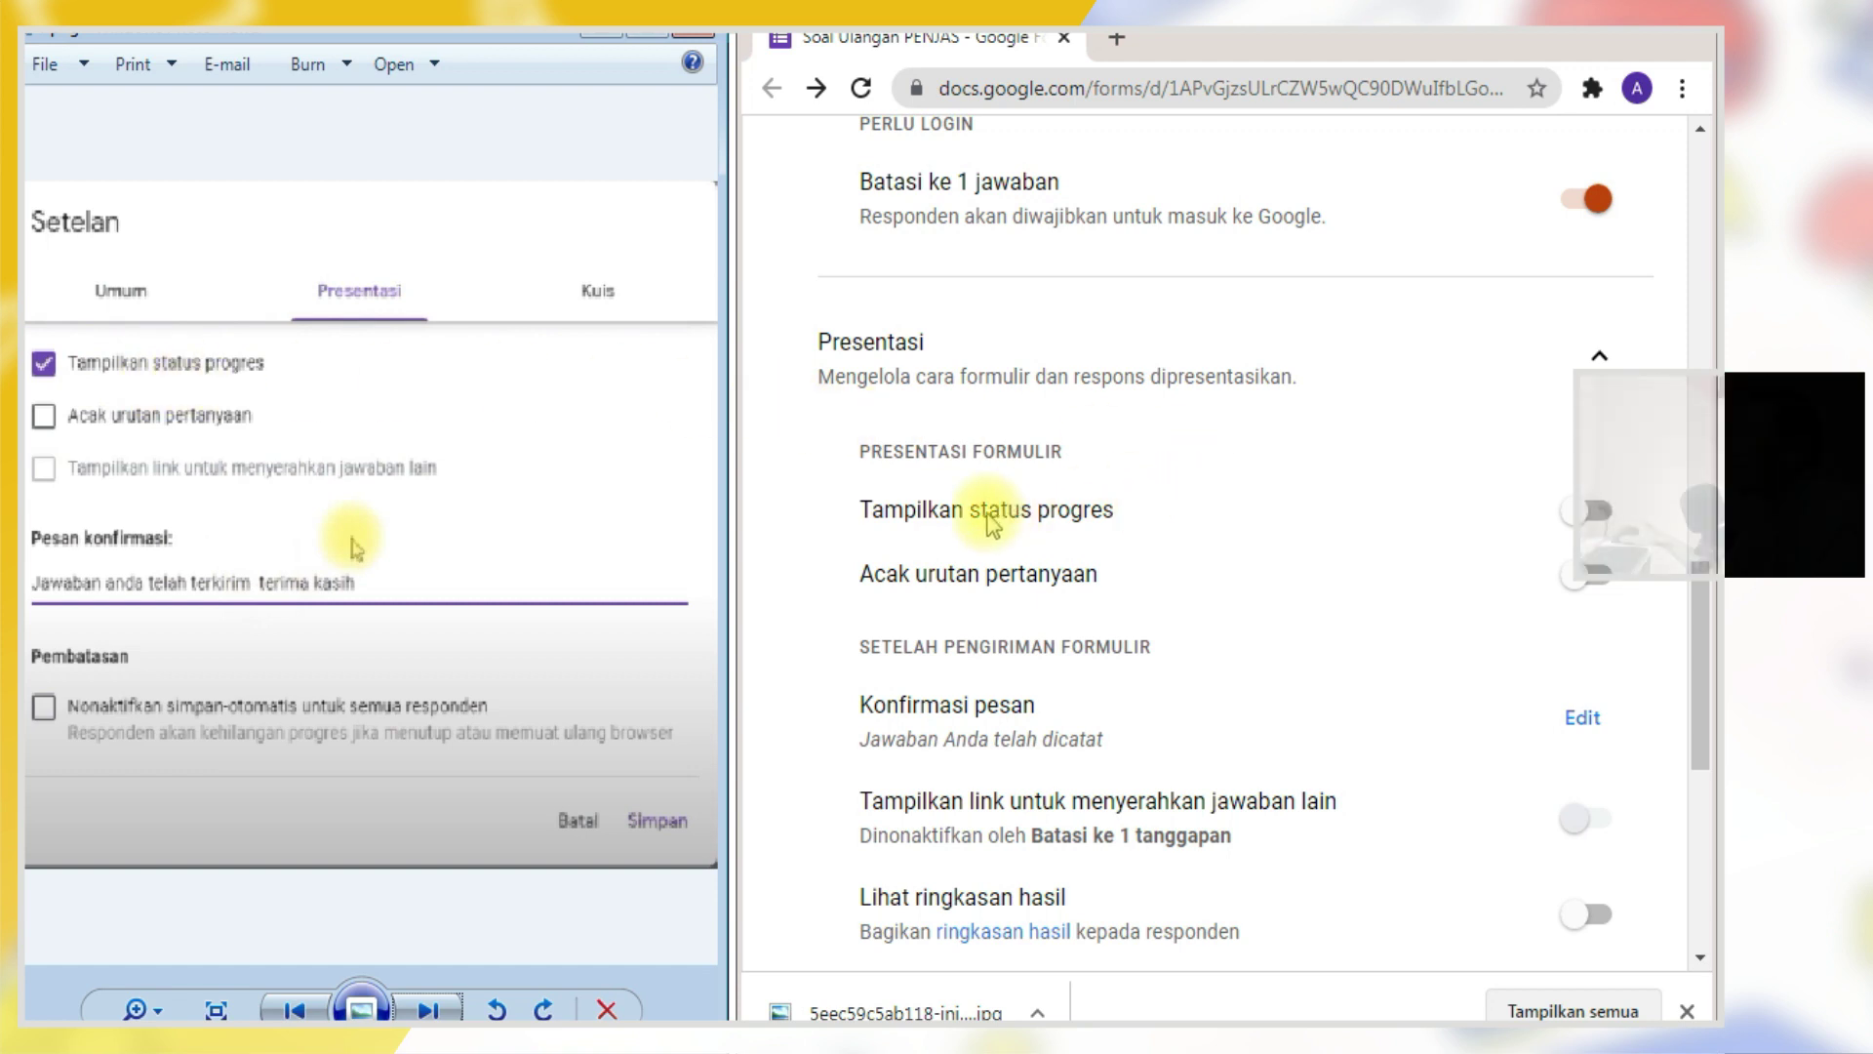
click(1615, 524)
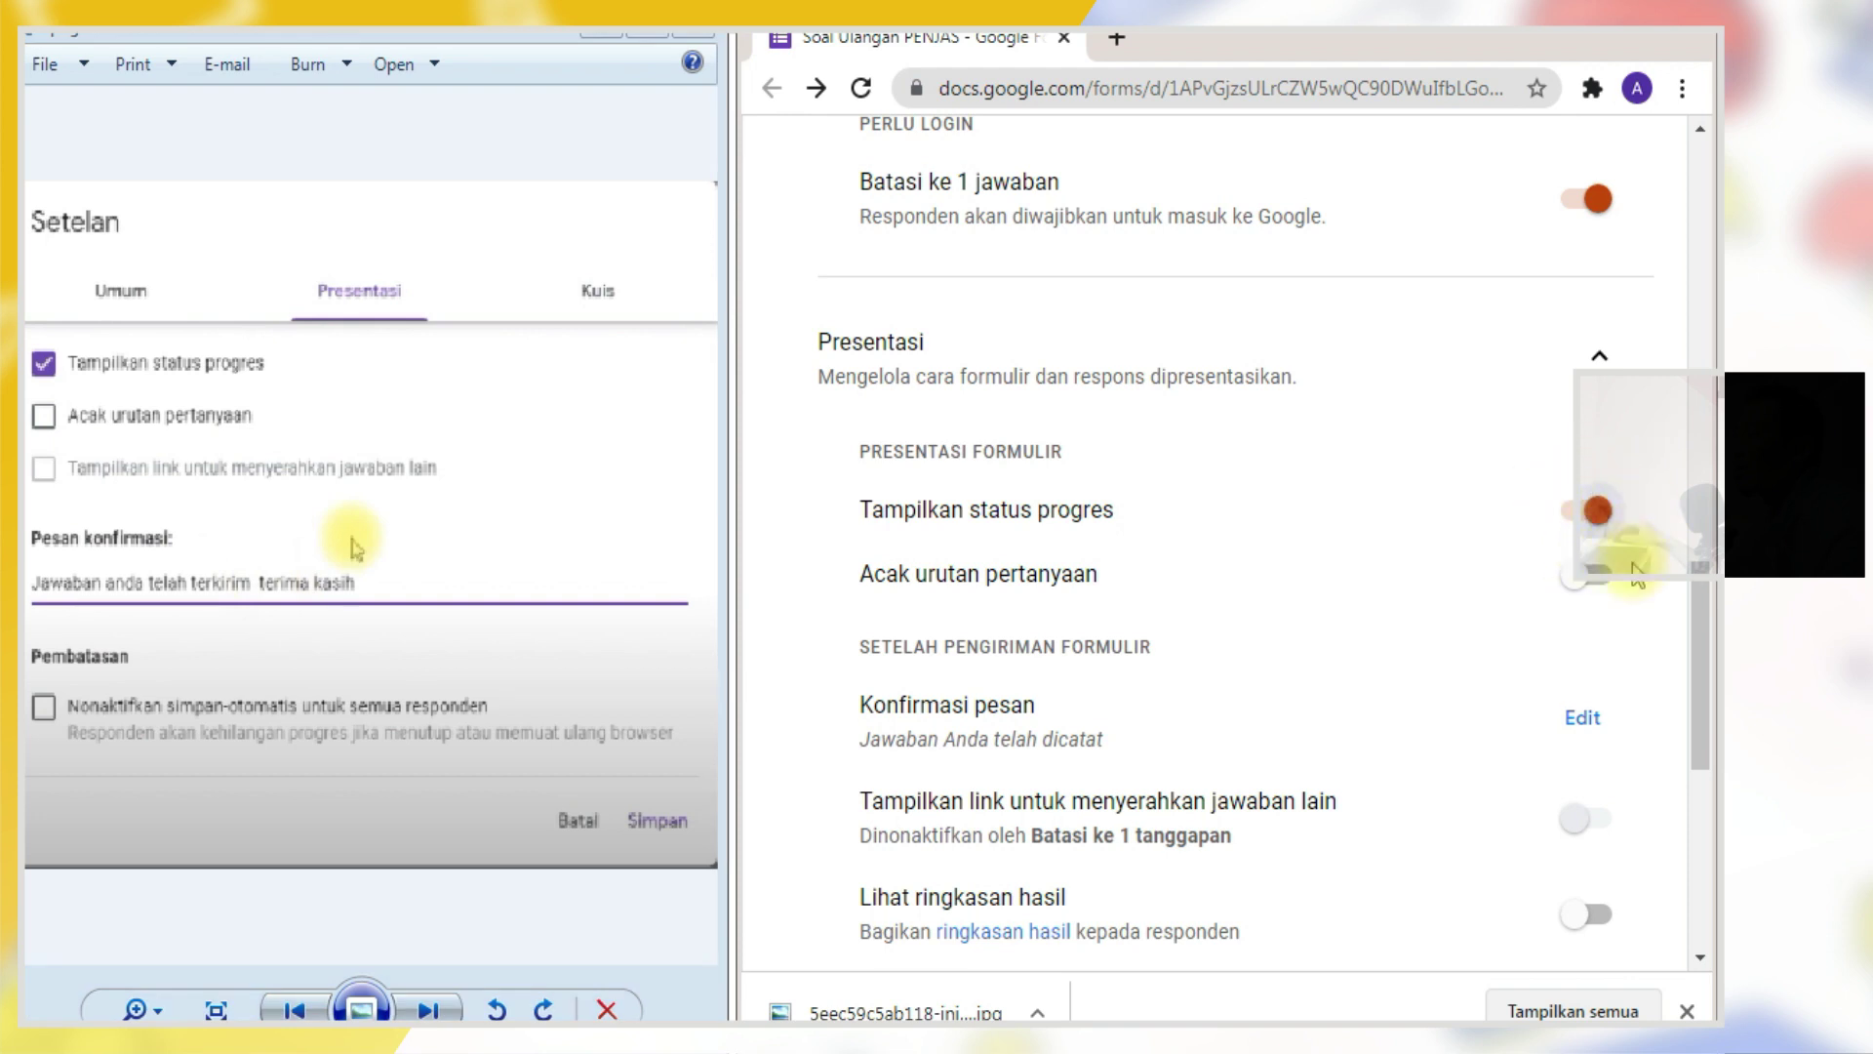
- Set the Konfirmasi pesan to "Terima kasih, Jawaban anda berhasil di kirim" and save it
scroll(1581, 605, down, 2)
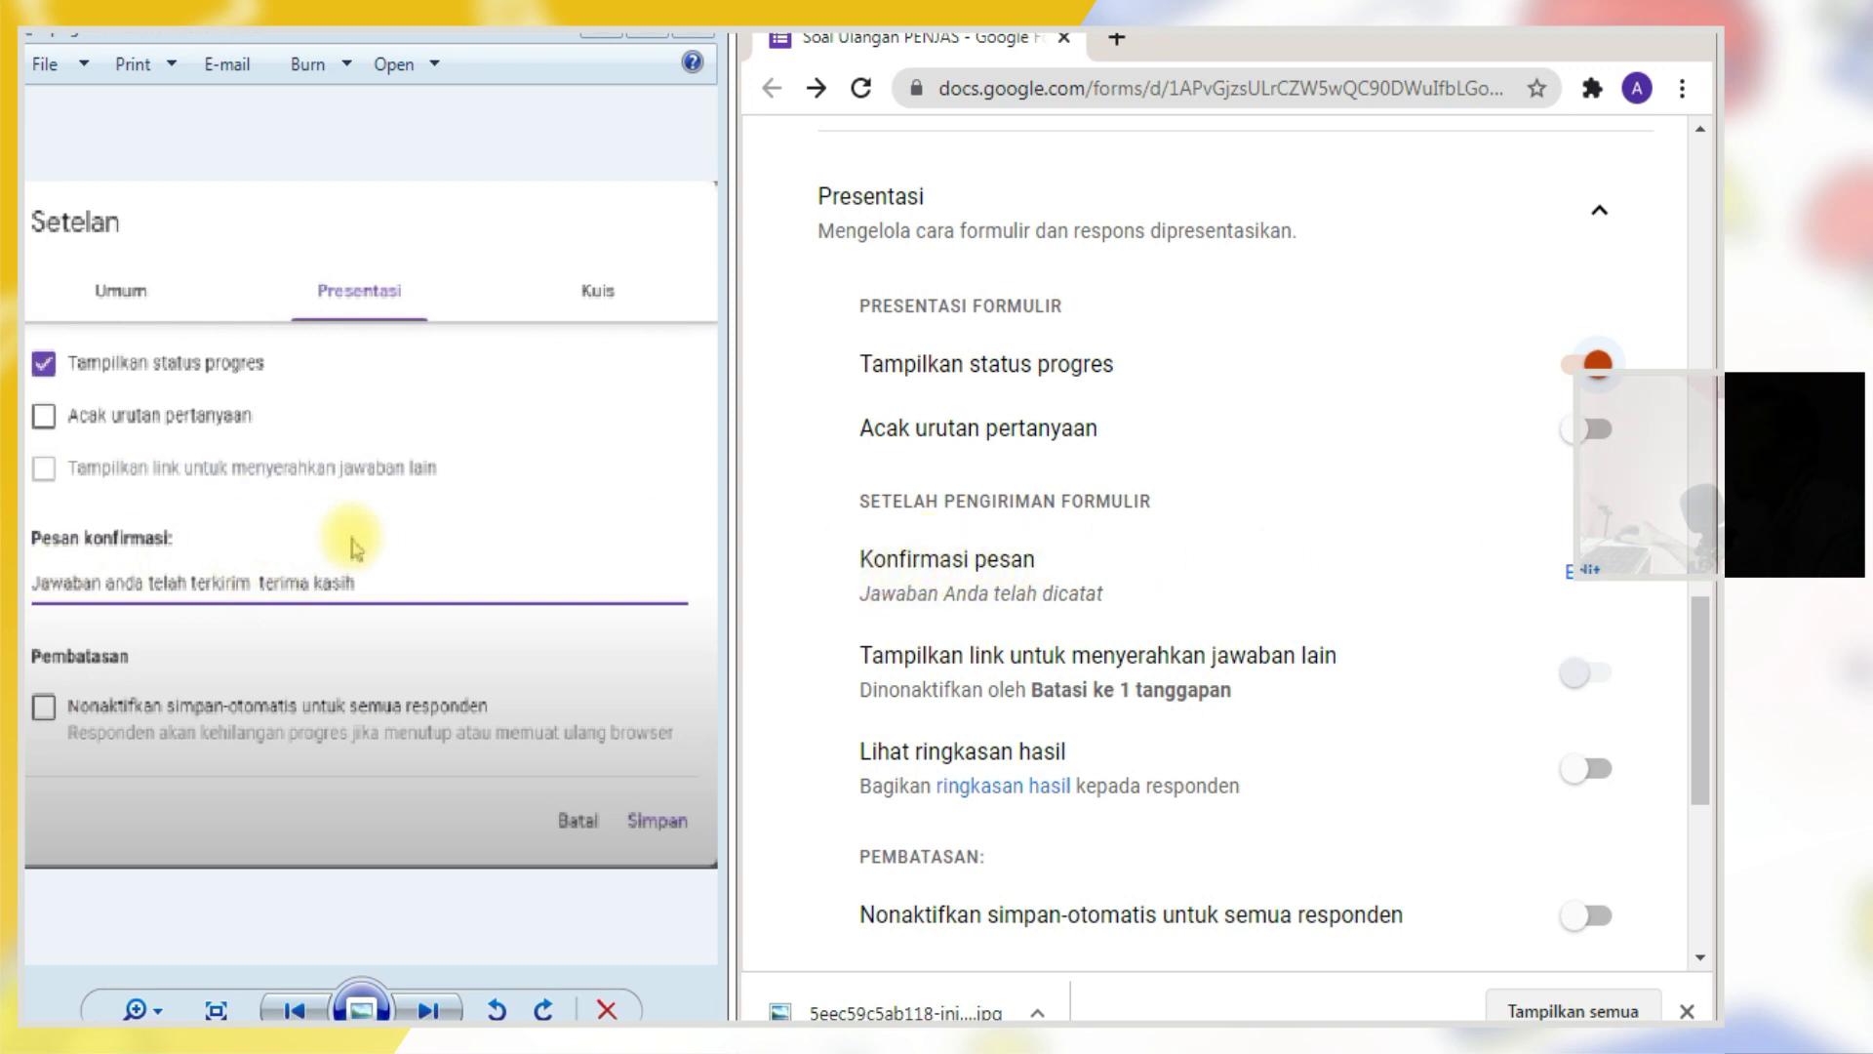
click(1585, 577)
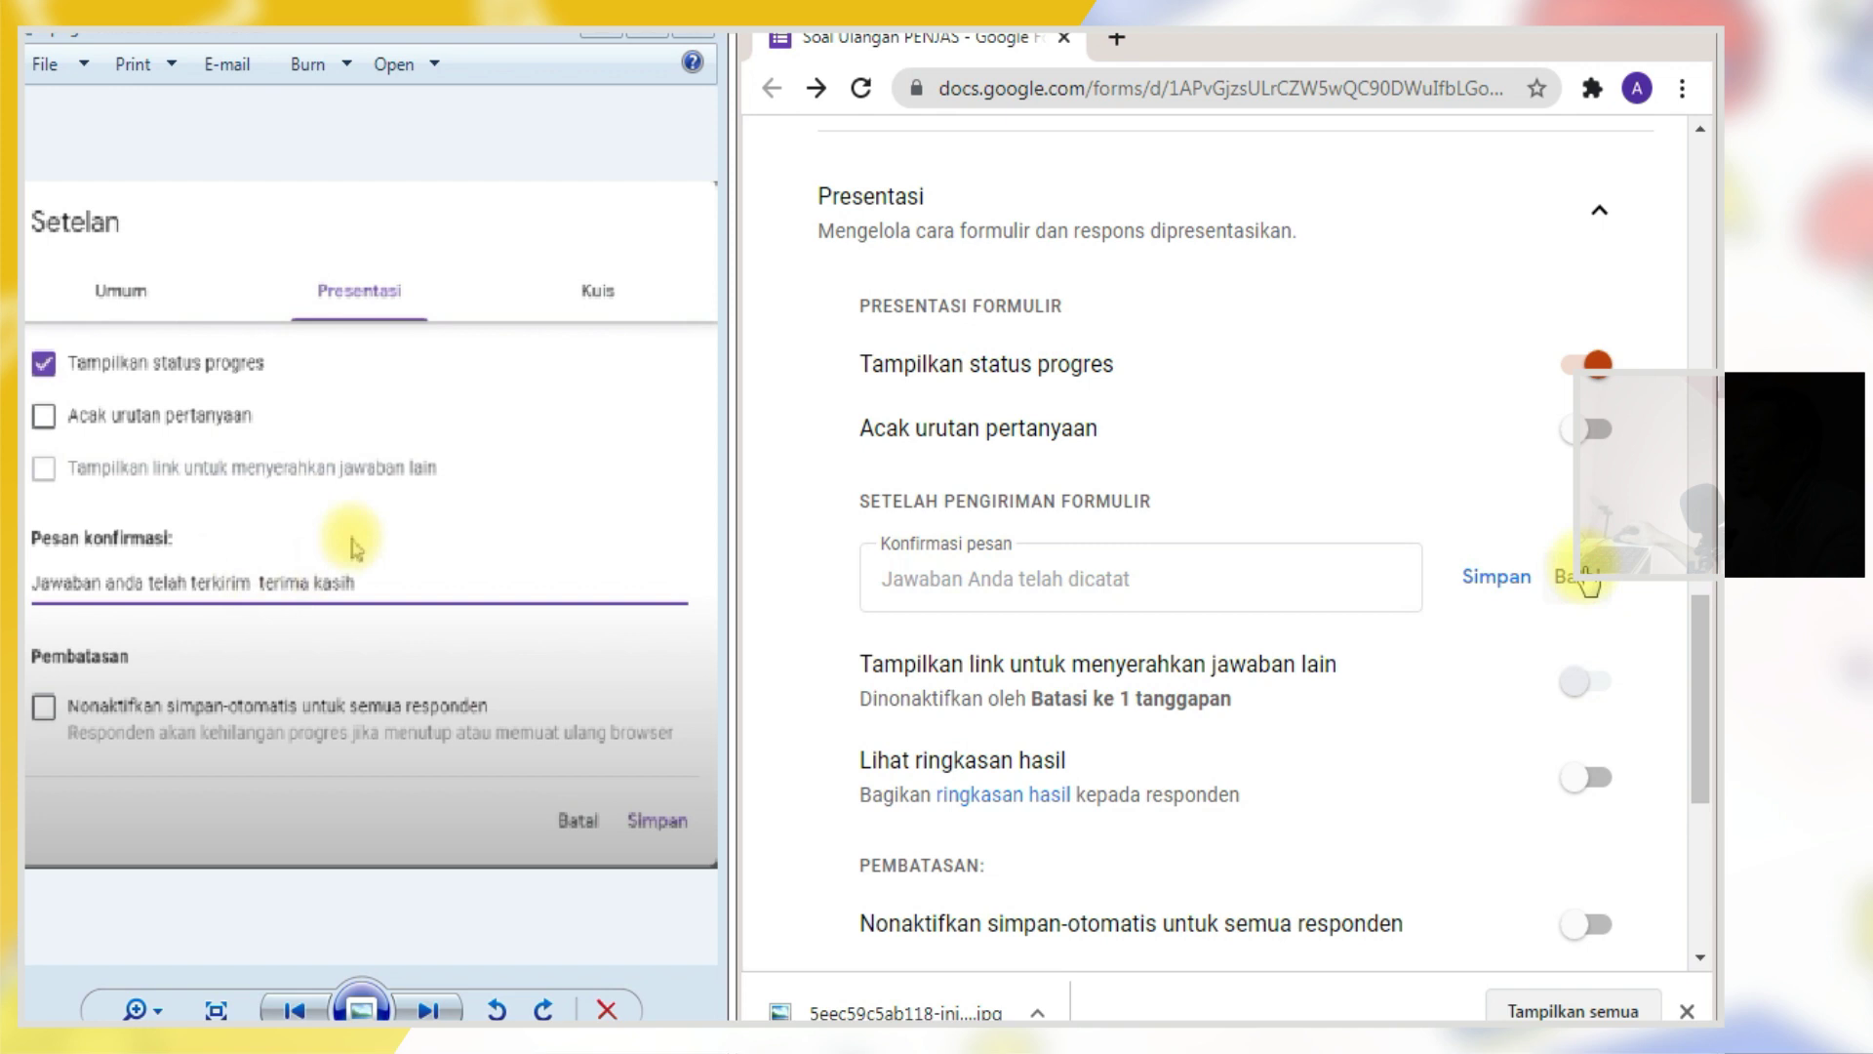
click(1101, 574)
text(tER)
key(BackSpace)
key(BackSpace)
key(BackSpace)
key(Caps_Lock)
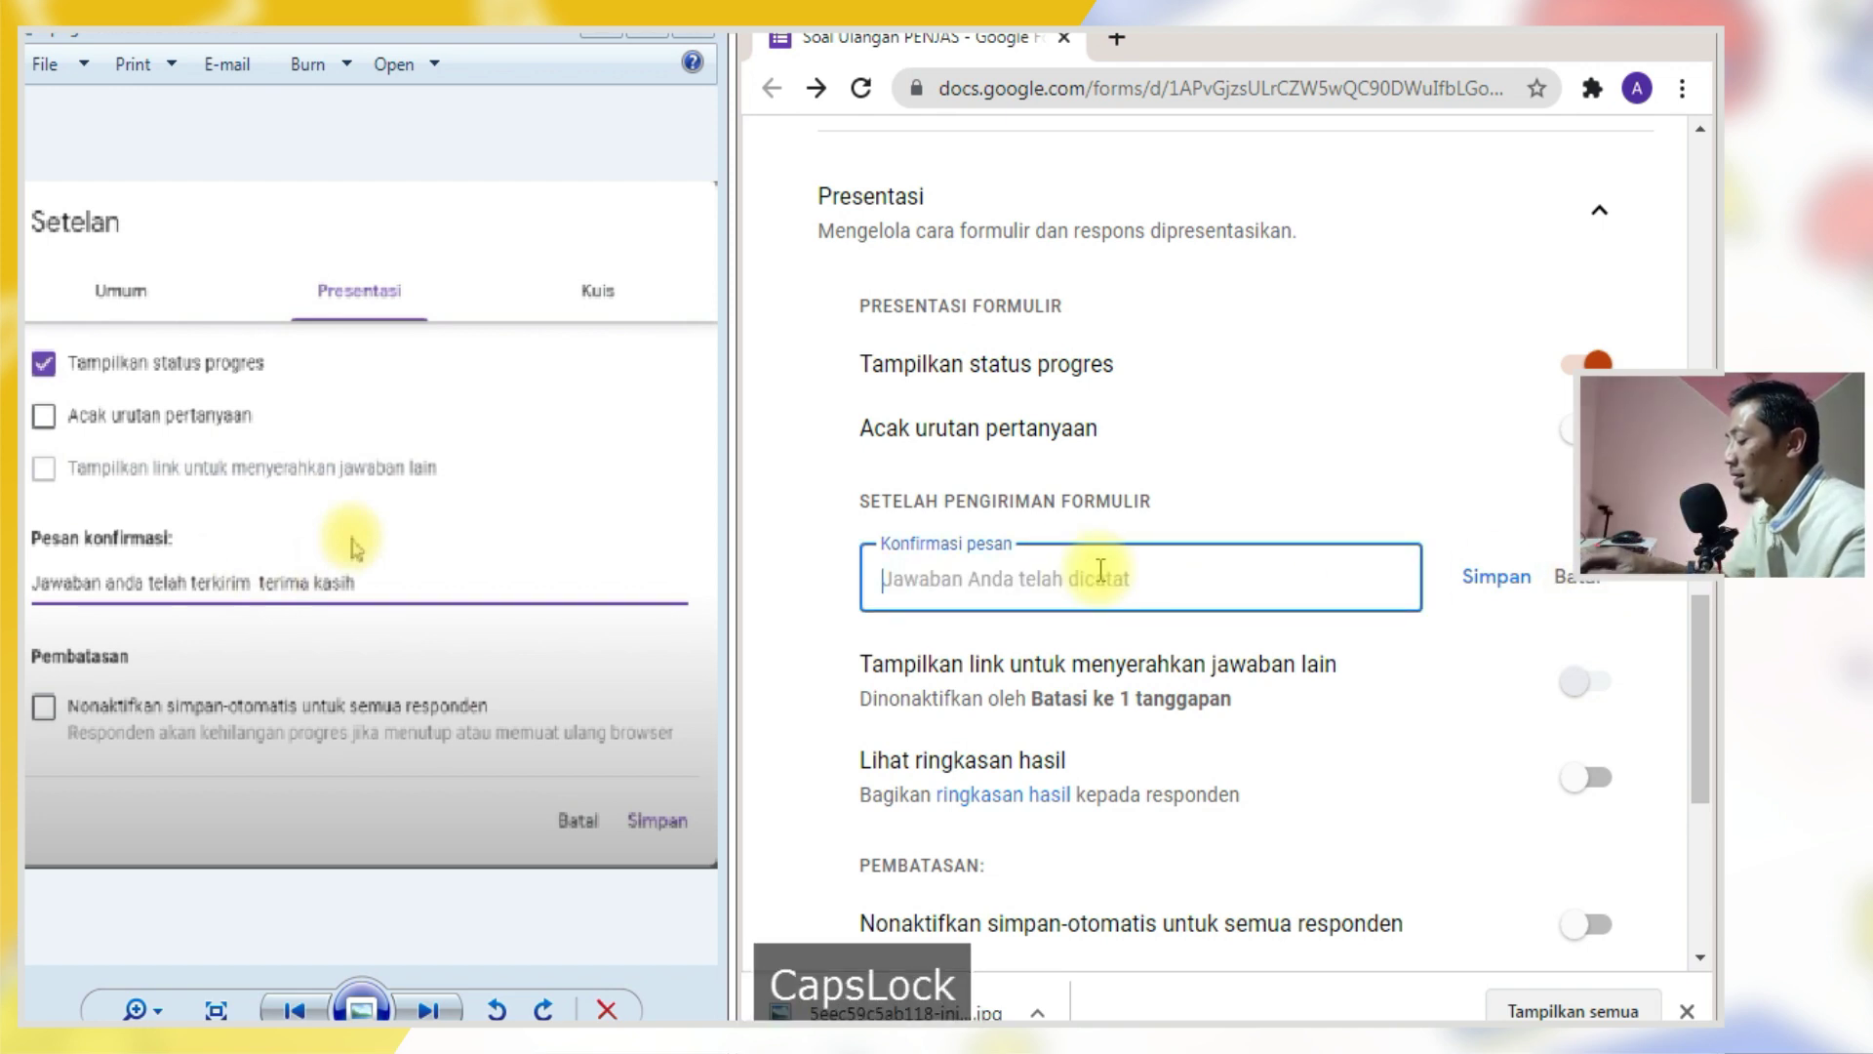
text(Terima kasi)
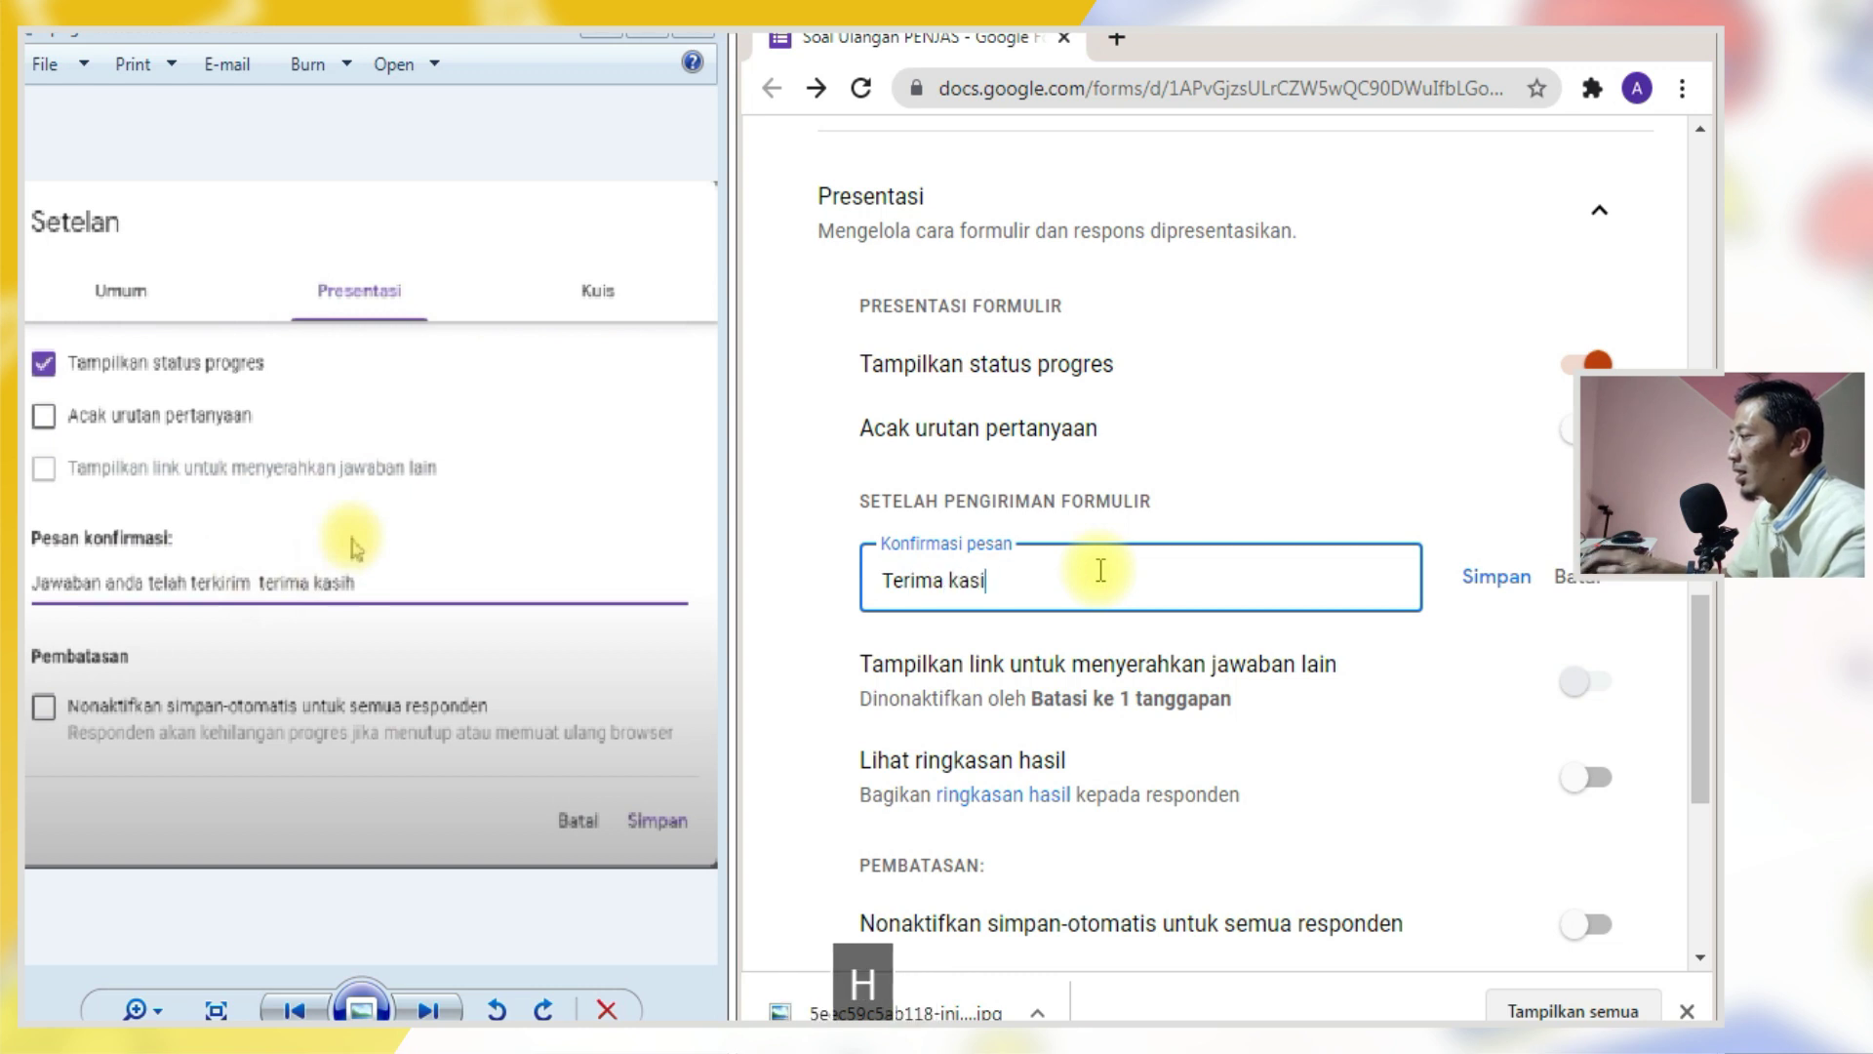
text(h, Jawaban anda)
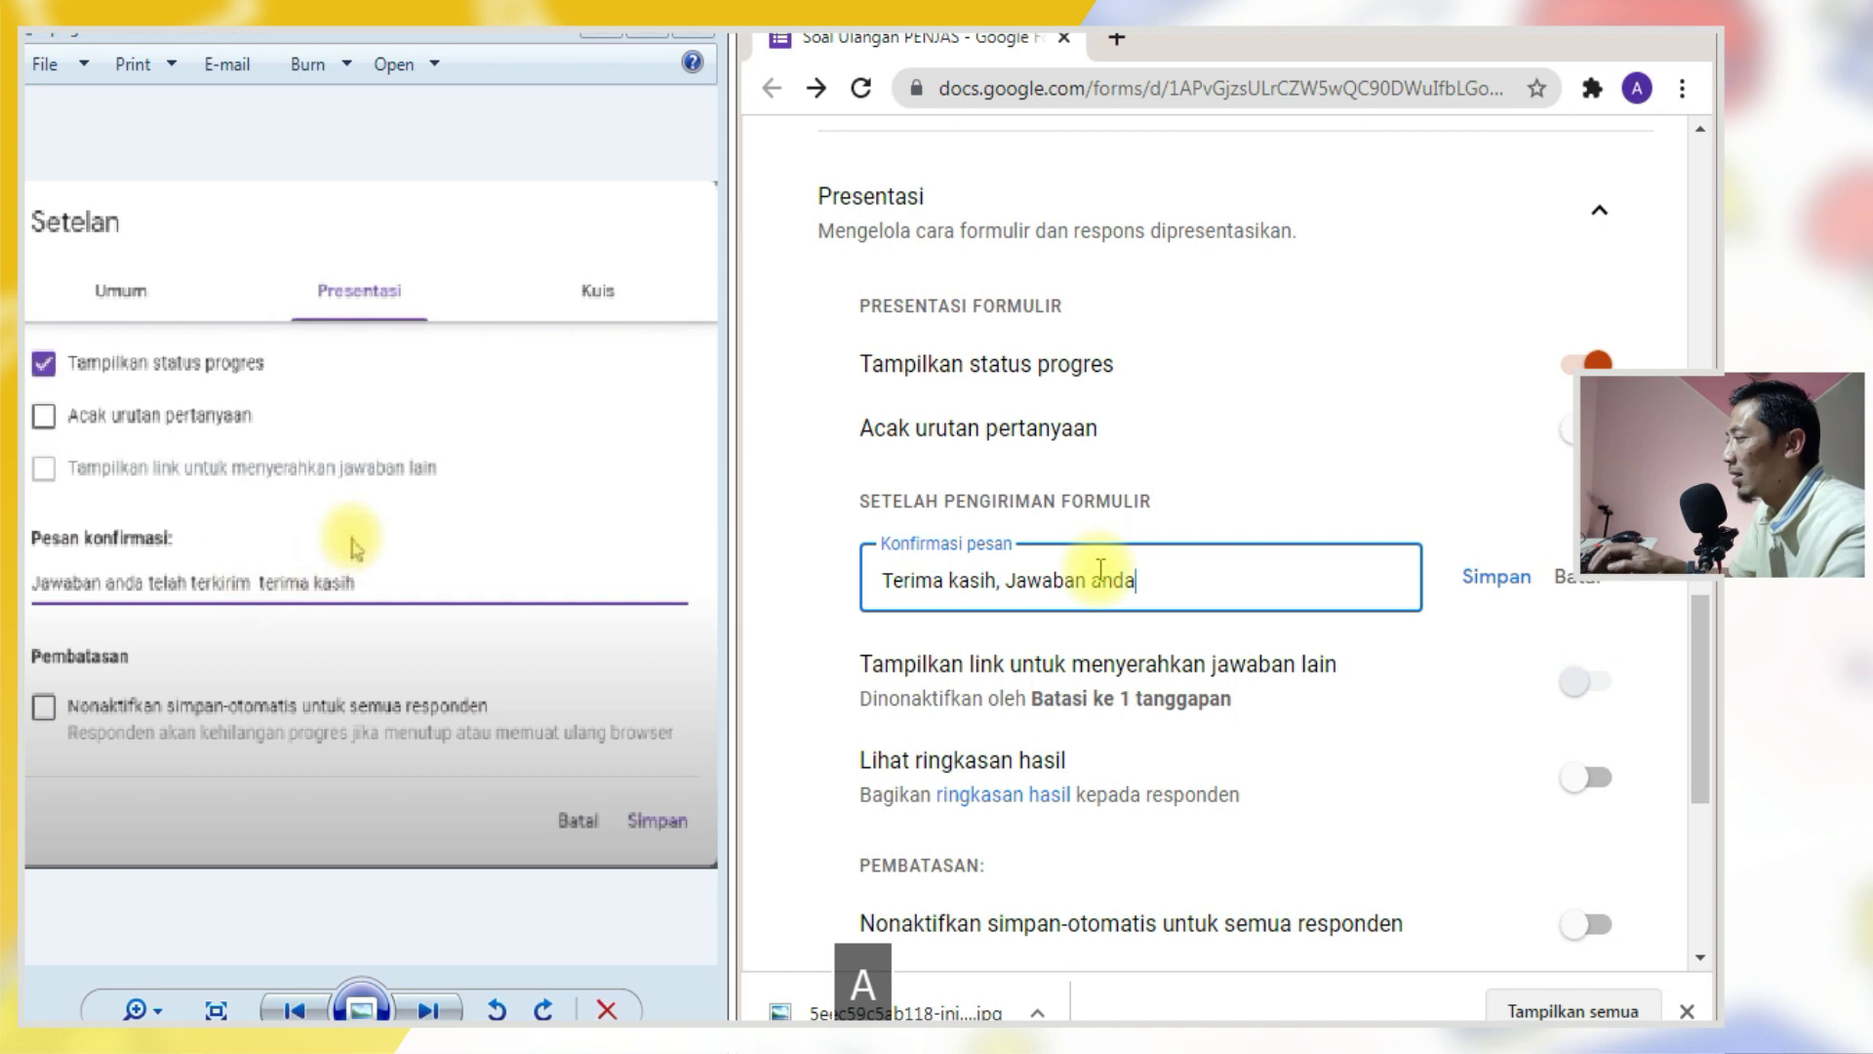
text( berhasil di kiri)
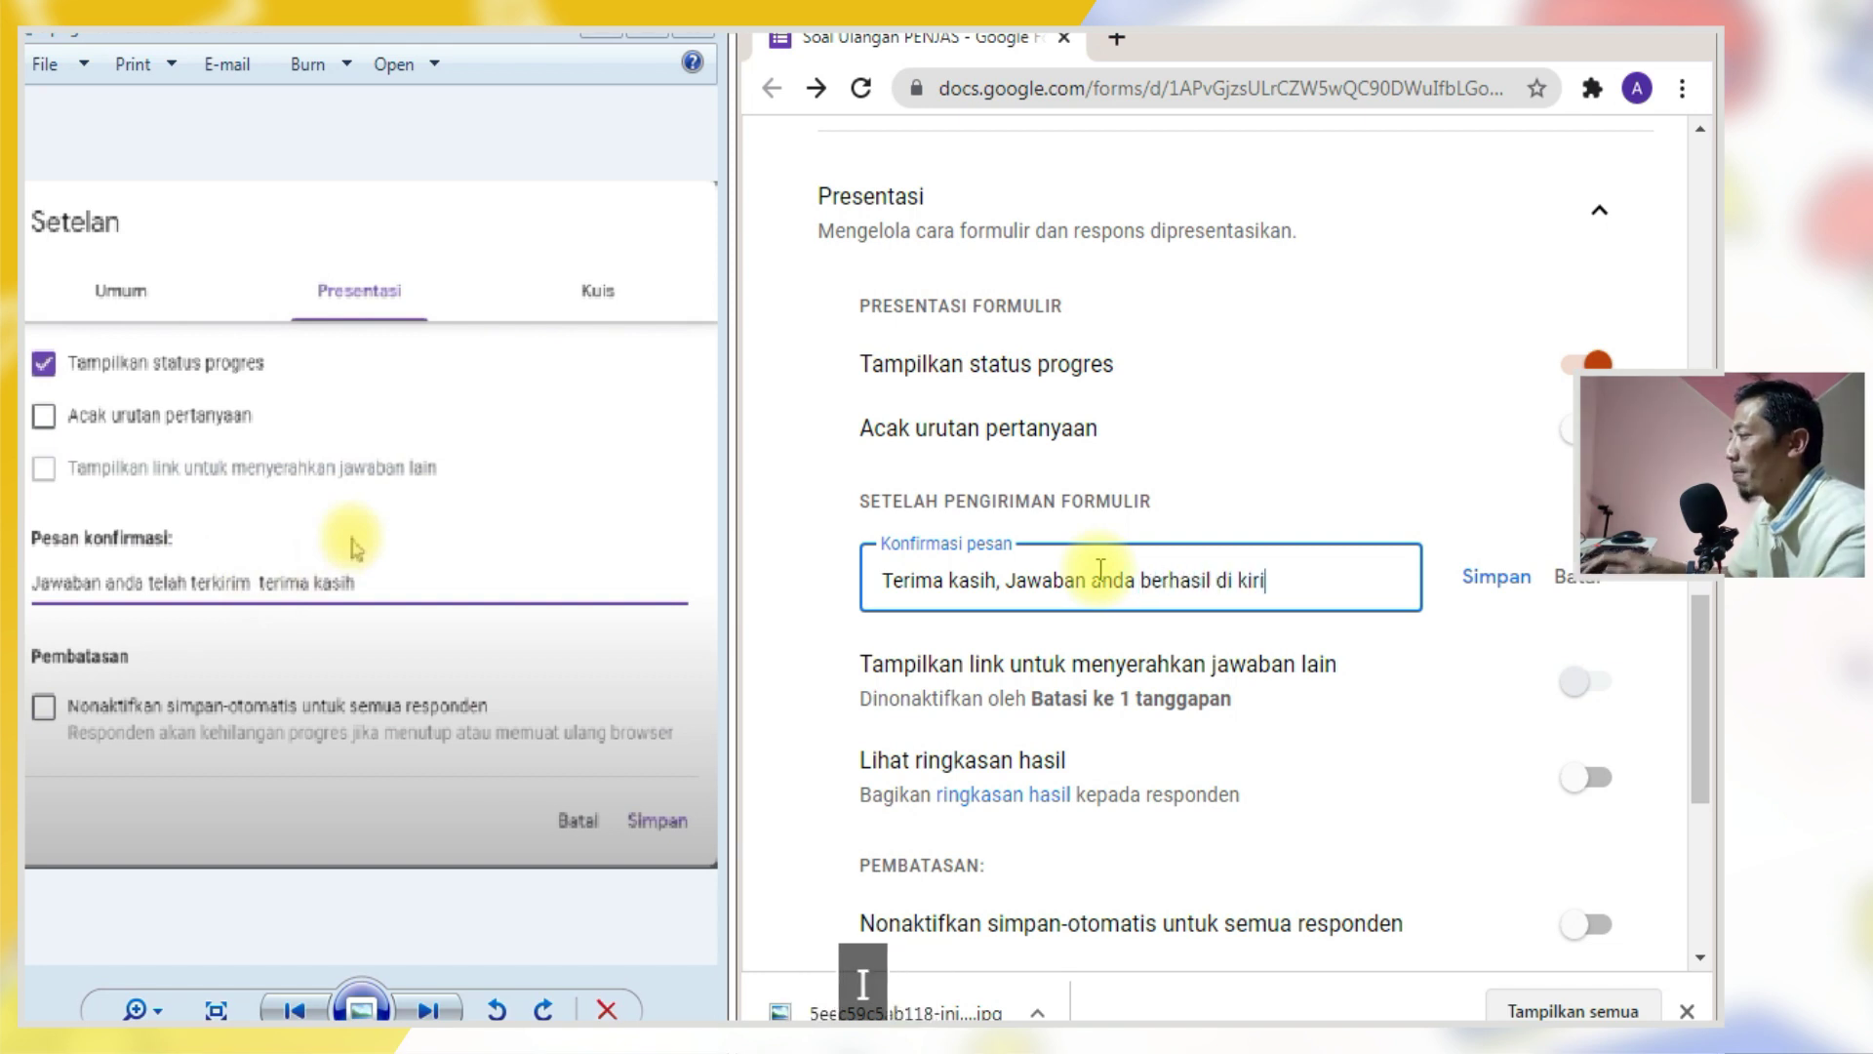
text(m)
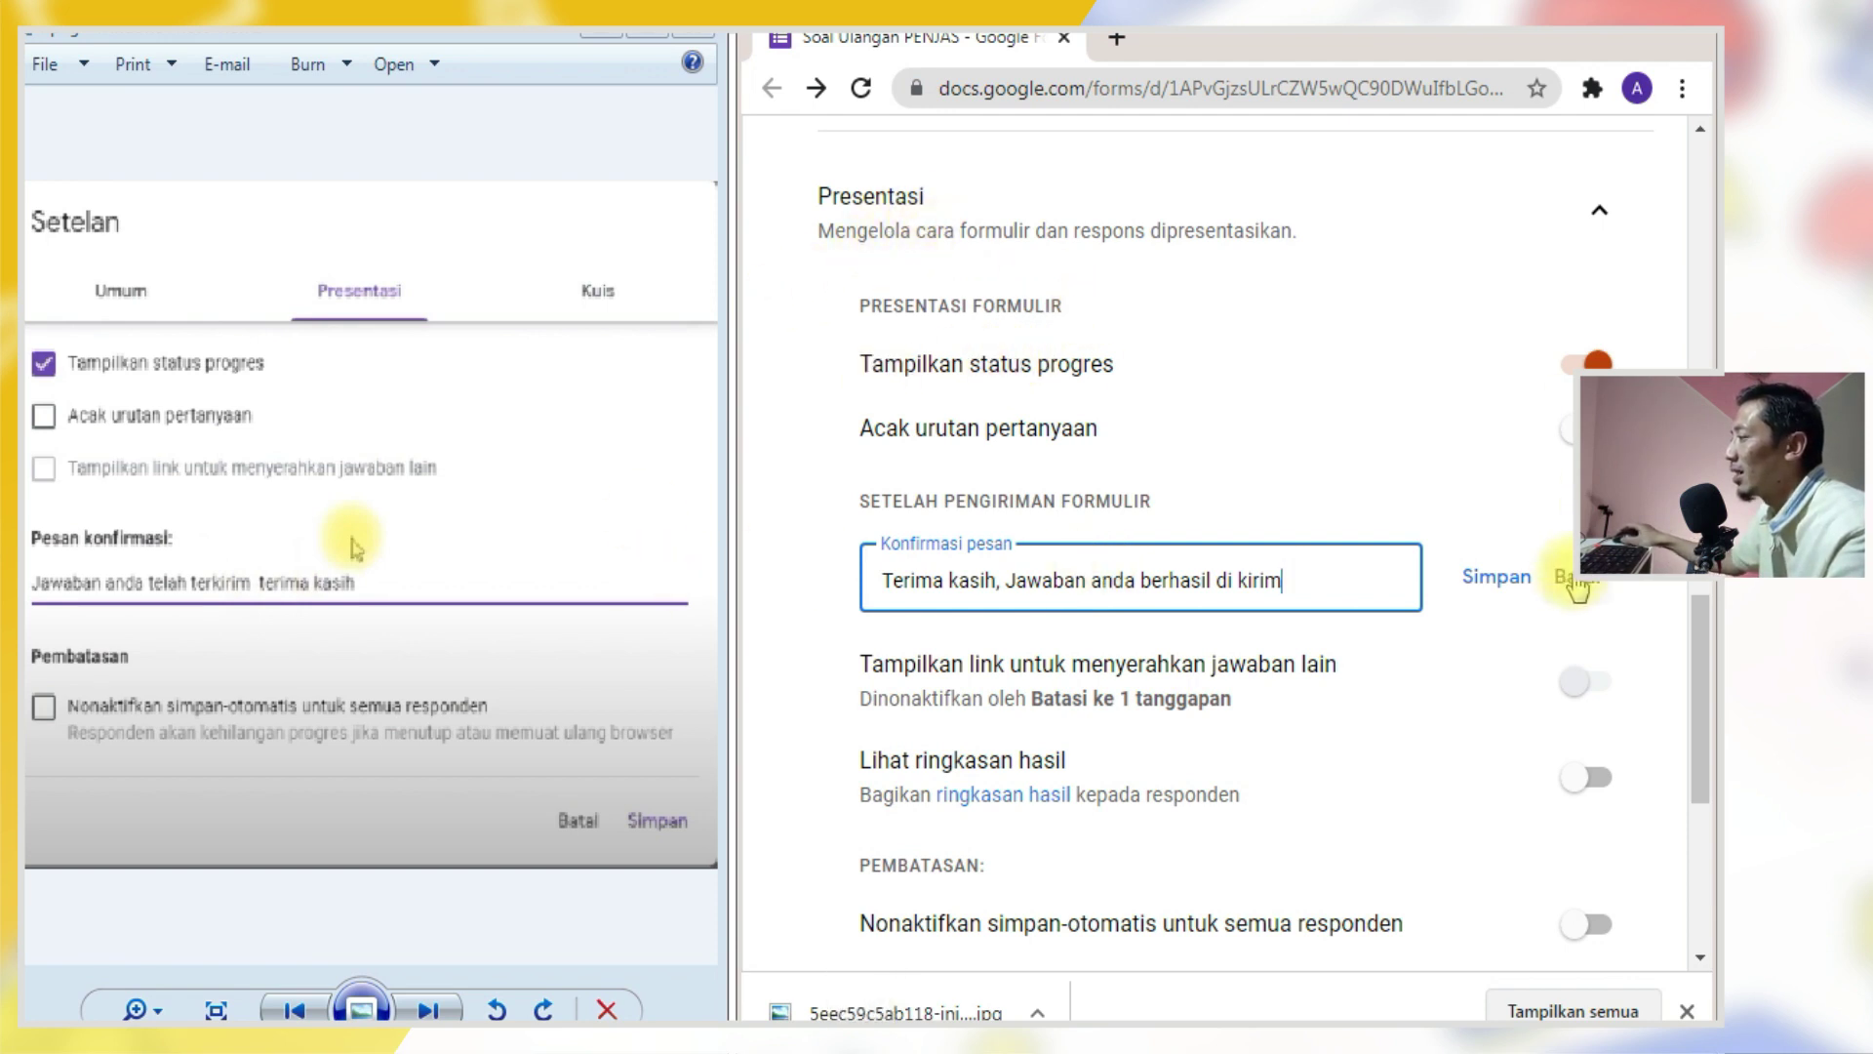
click(1491, 586)
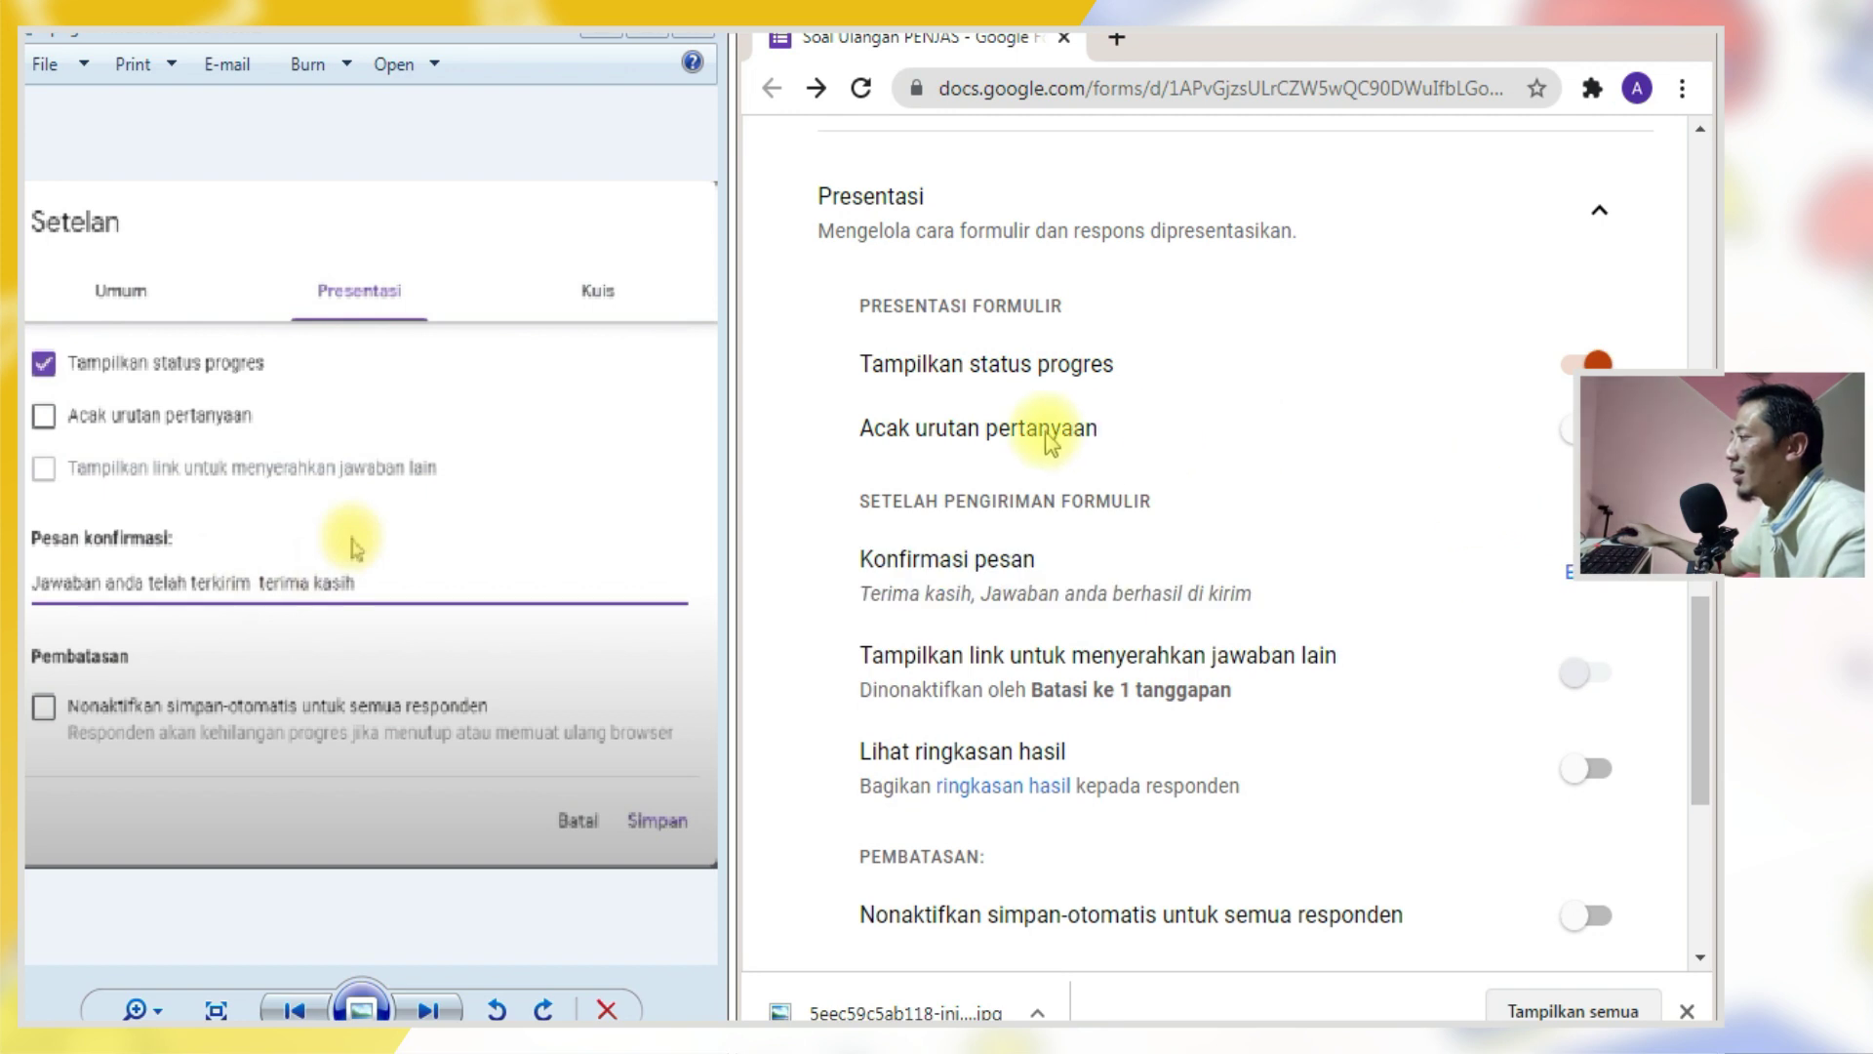
- Enable Nonaktifkan simpan-otomatis untuk semua responden under Pembatasan
scroll(1014, 449, down, 4)
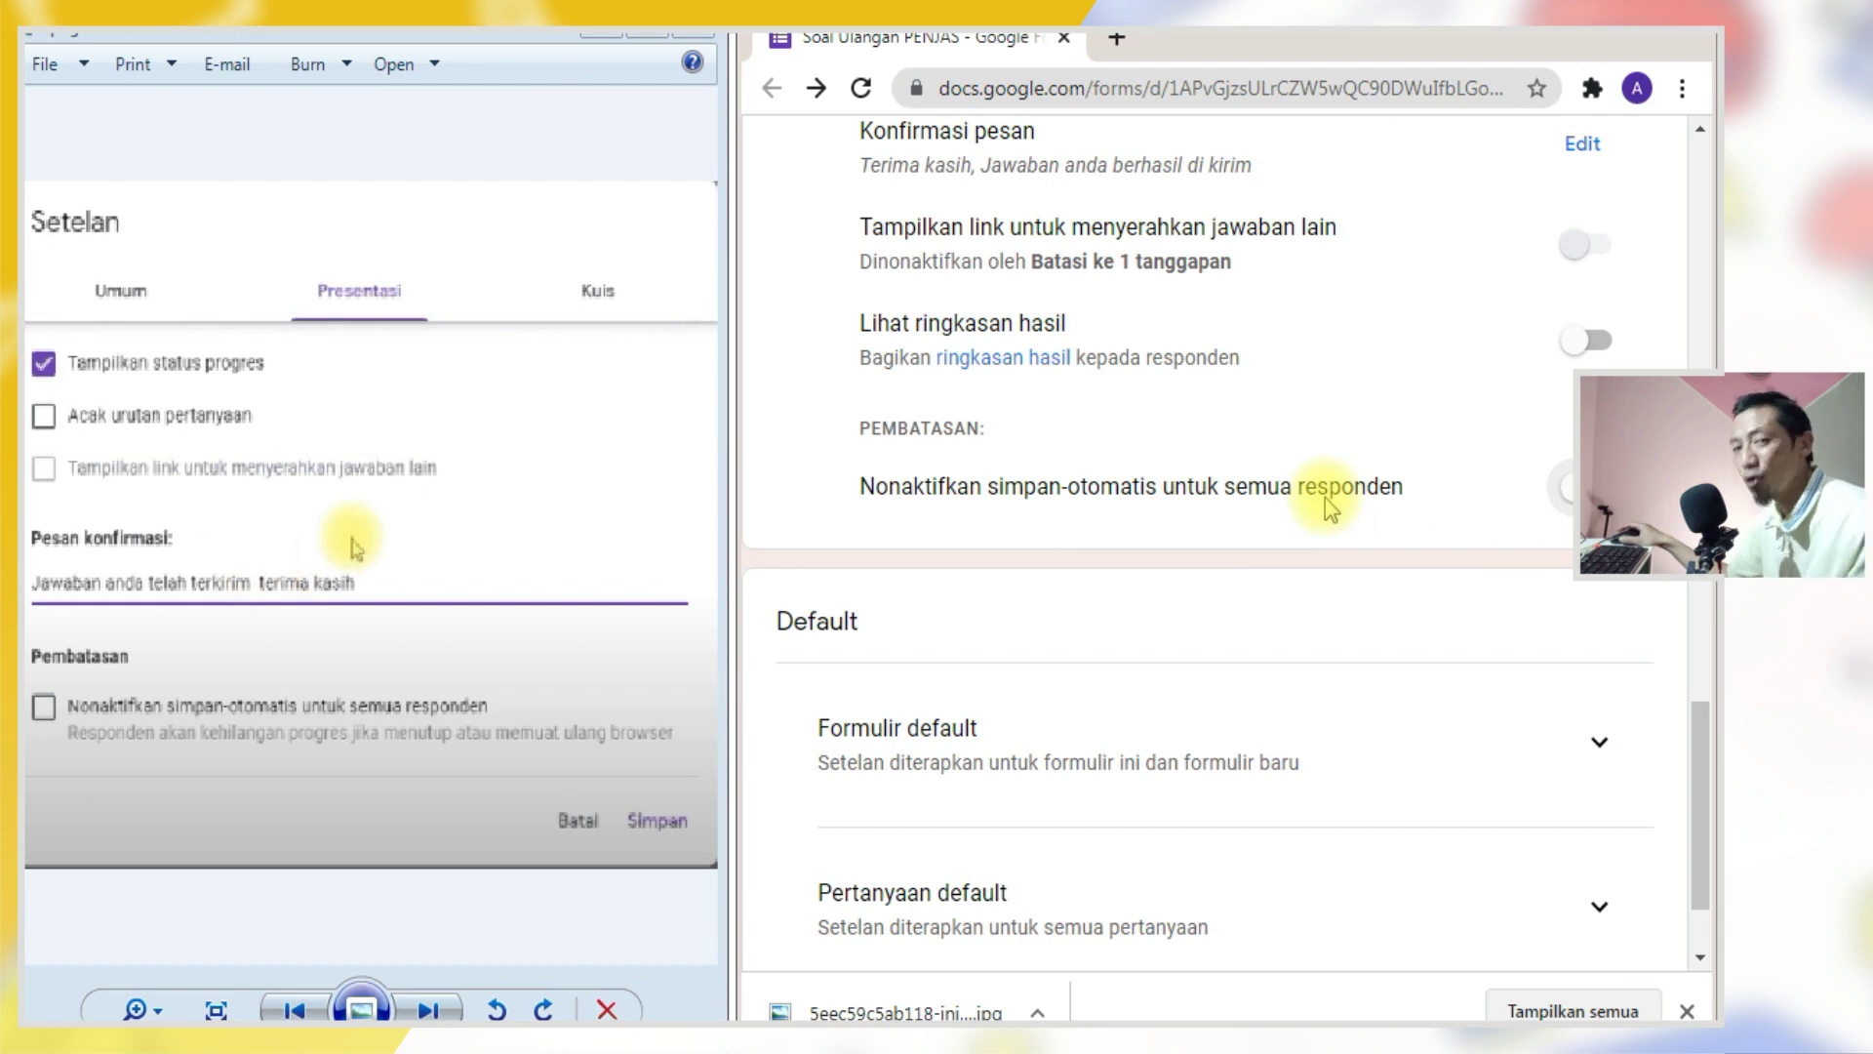
click(1574, 483)
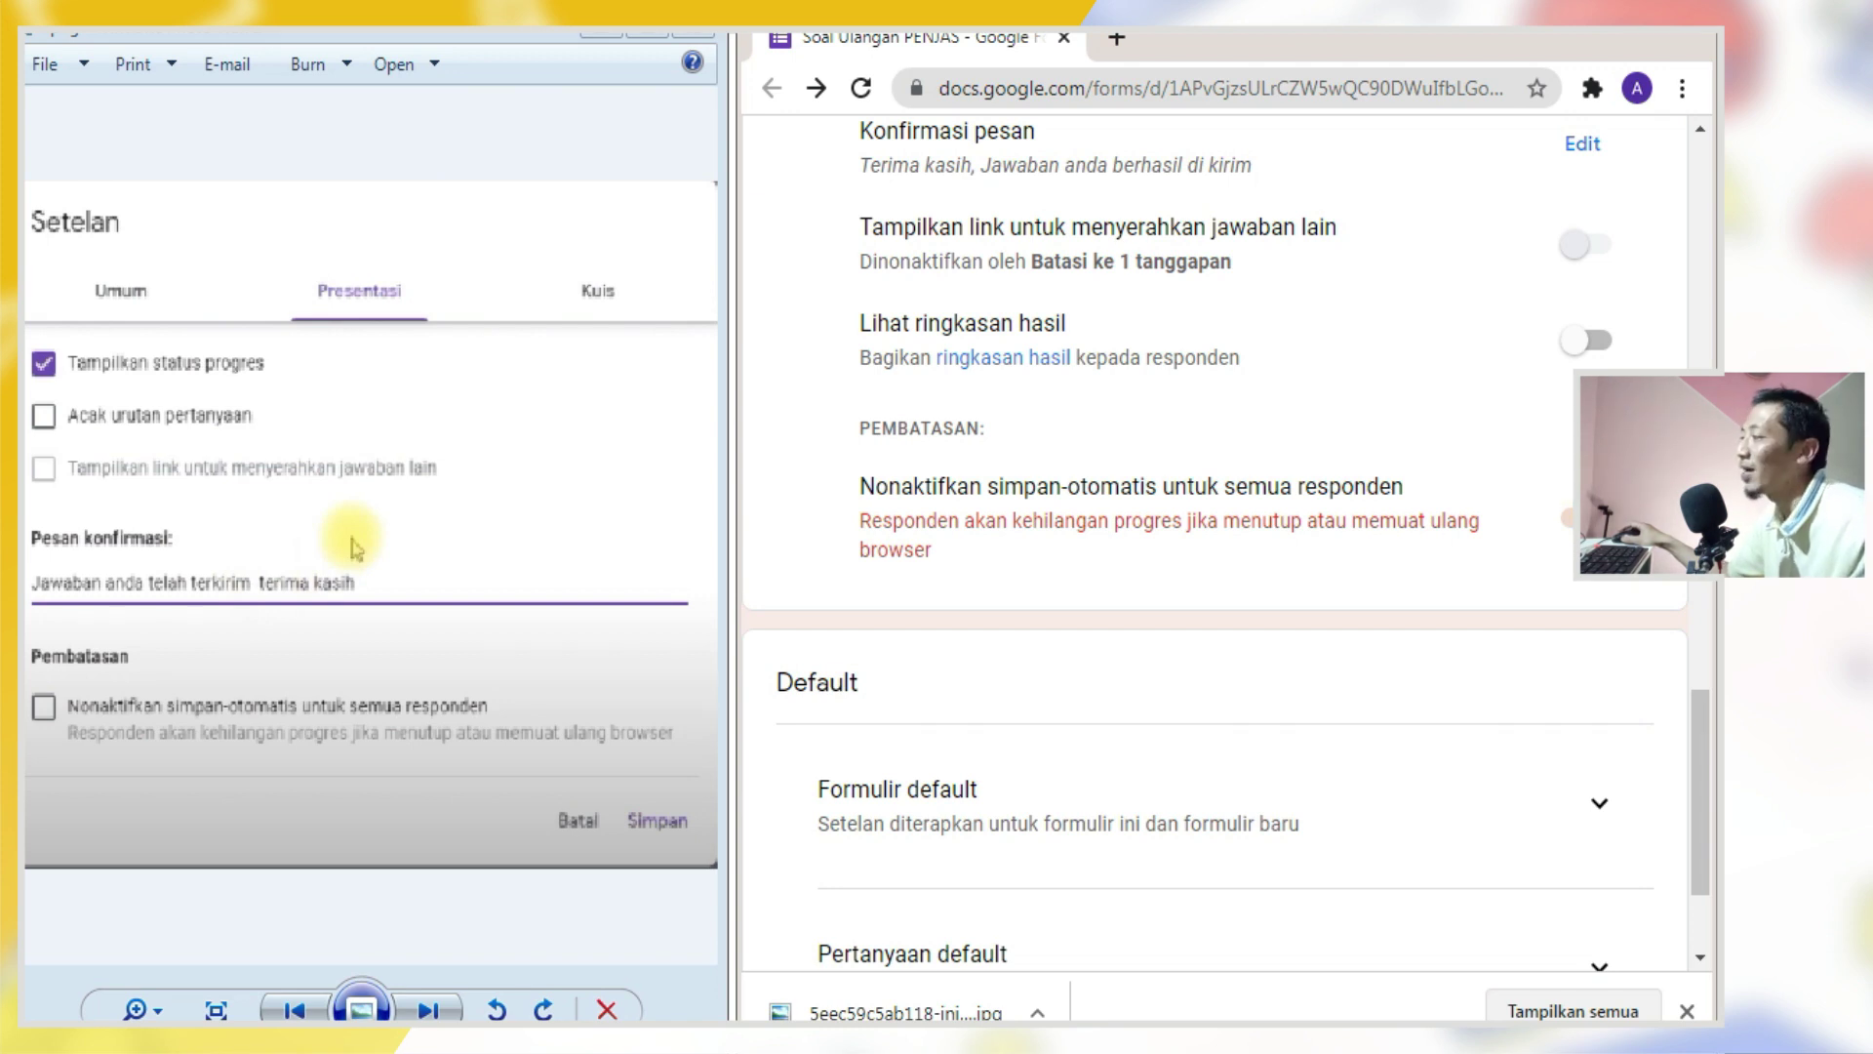
click(1566, 492)
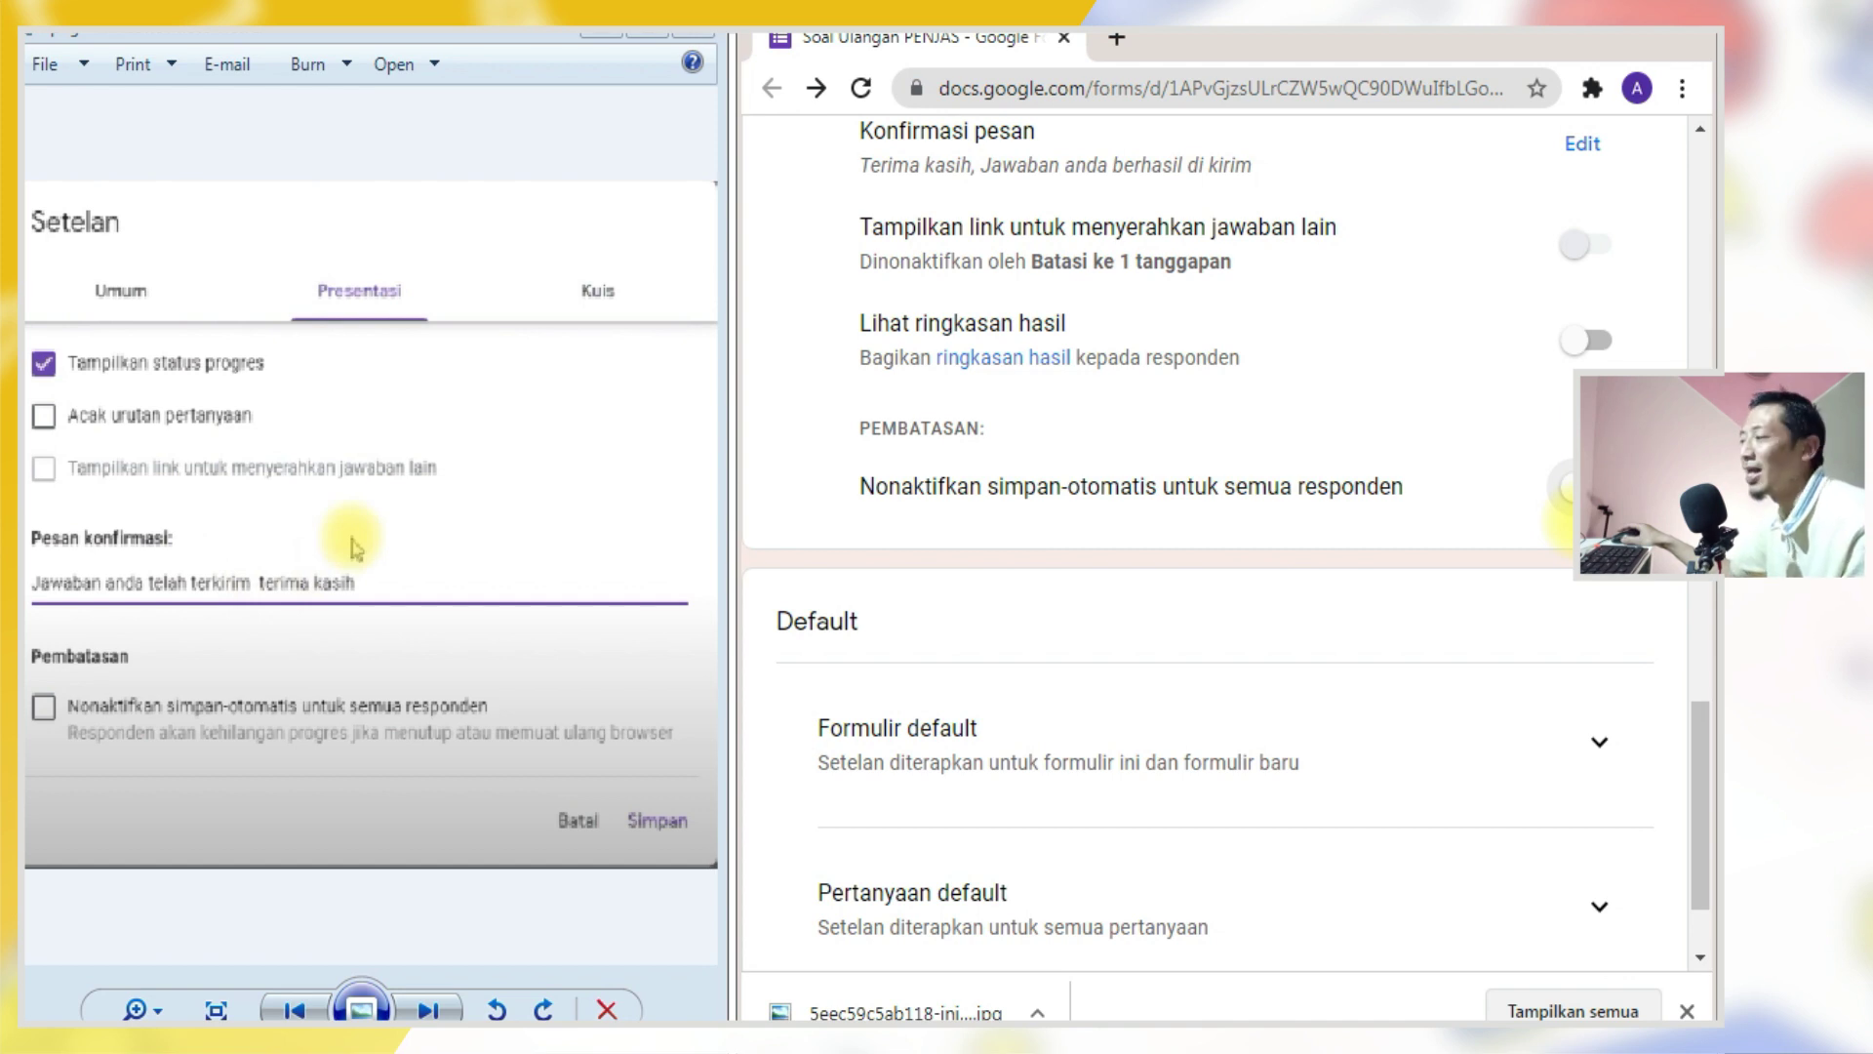
click(1566, 486)
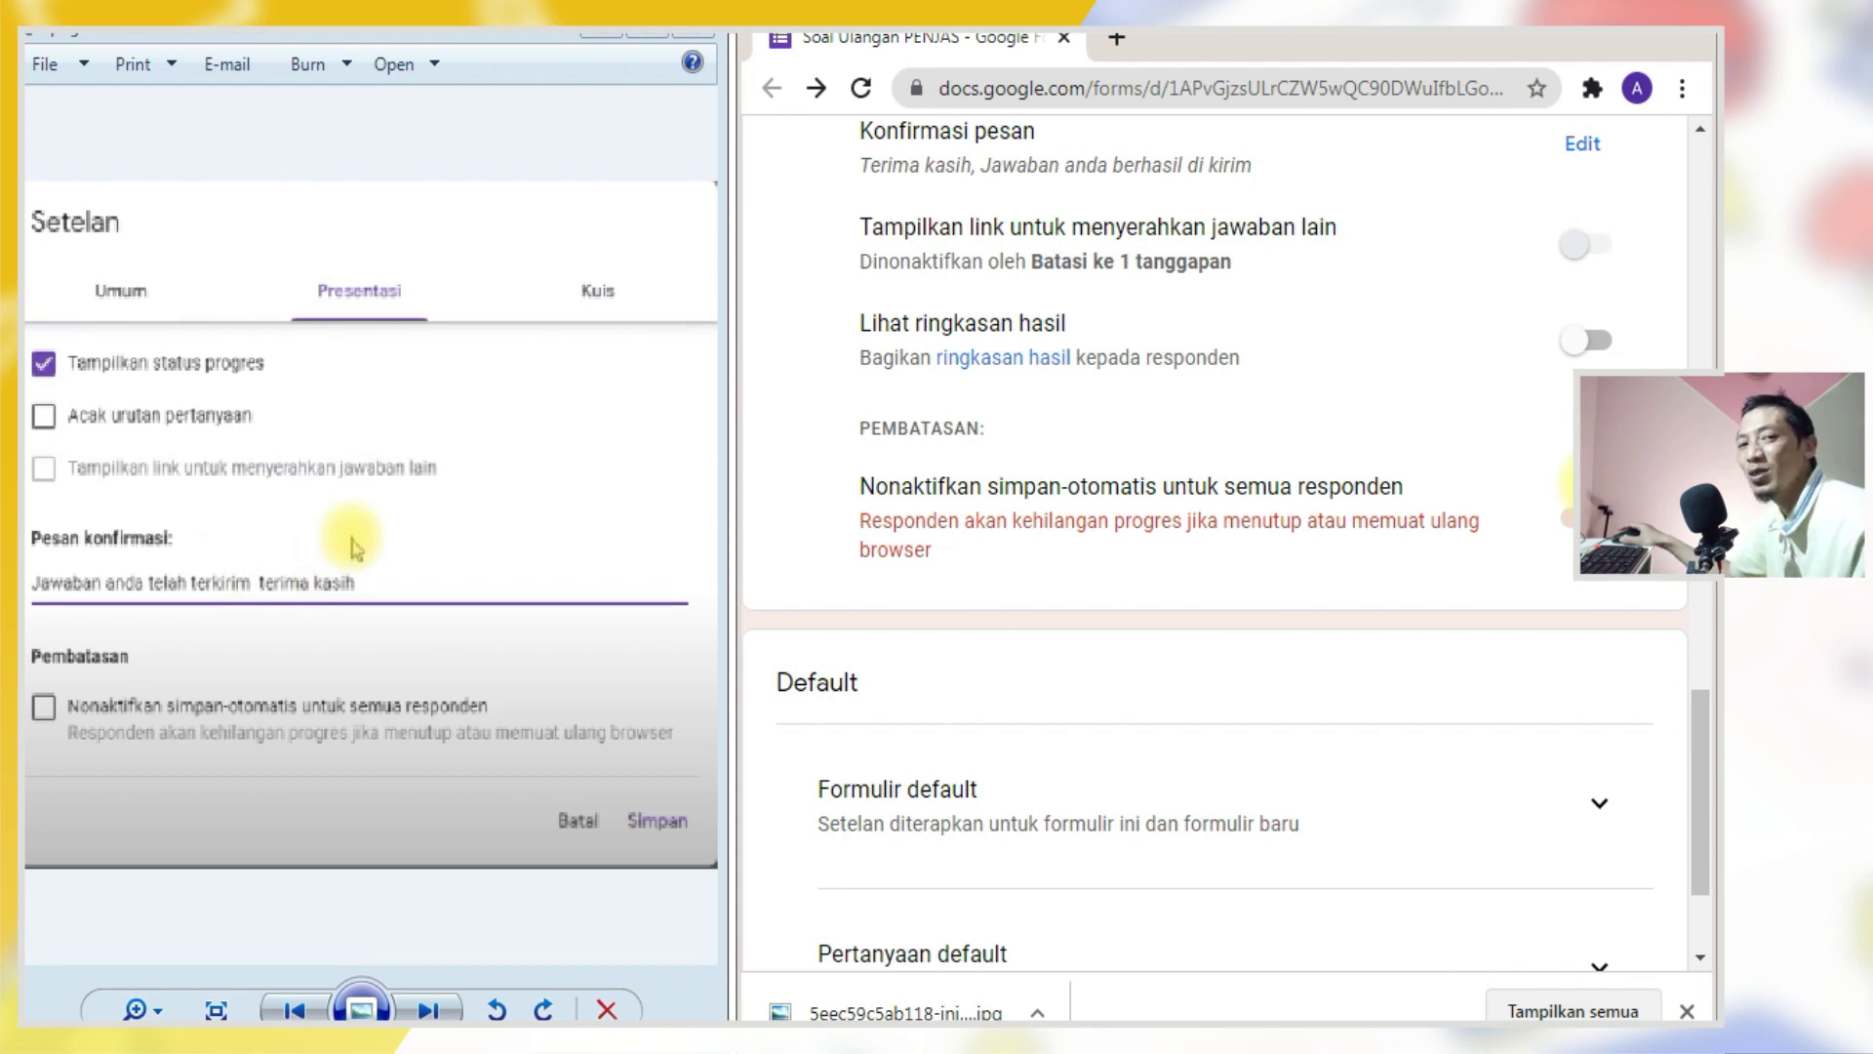
- Turn Nonaktifkan simpan-otomatis untuk semua responden back off and review the quiz, Jawaban and Presentasi settings
scroll(936, 450, up, 10)
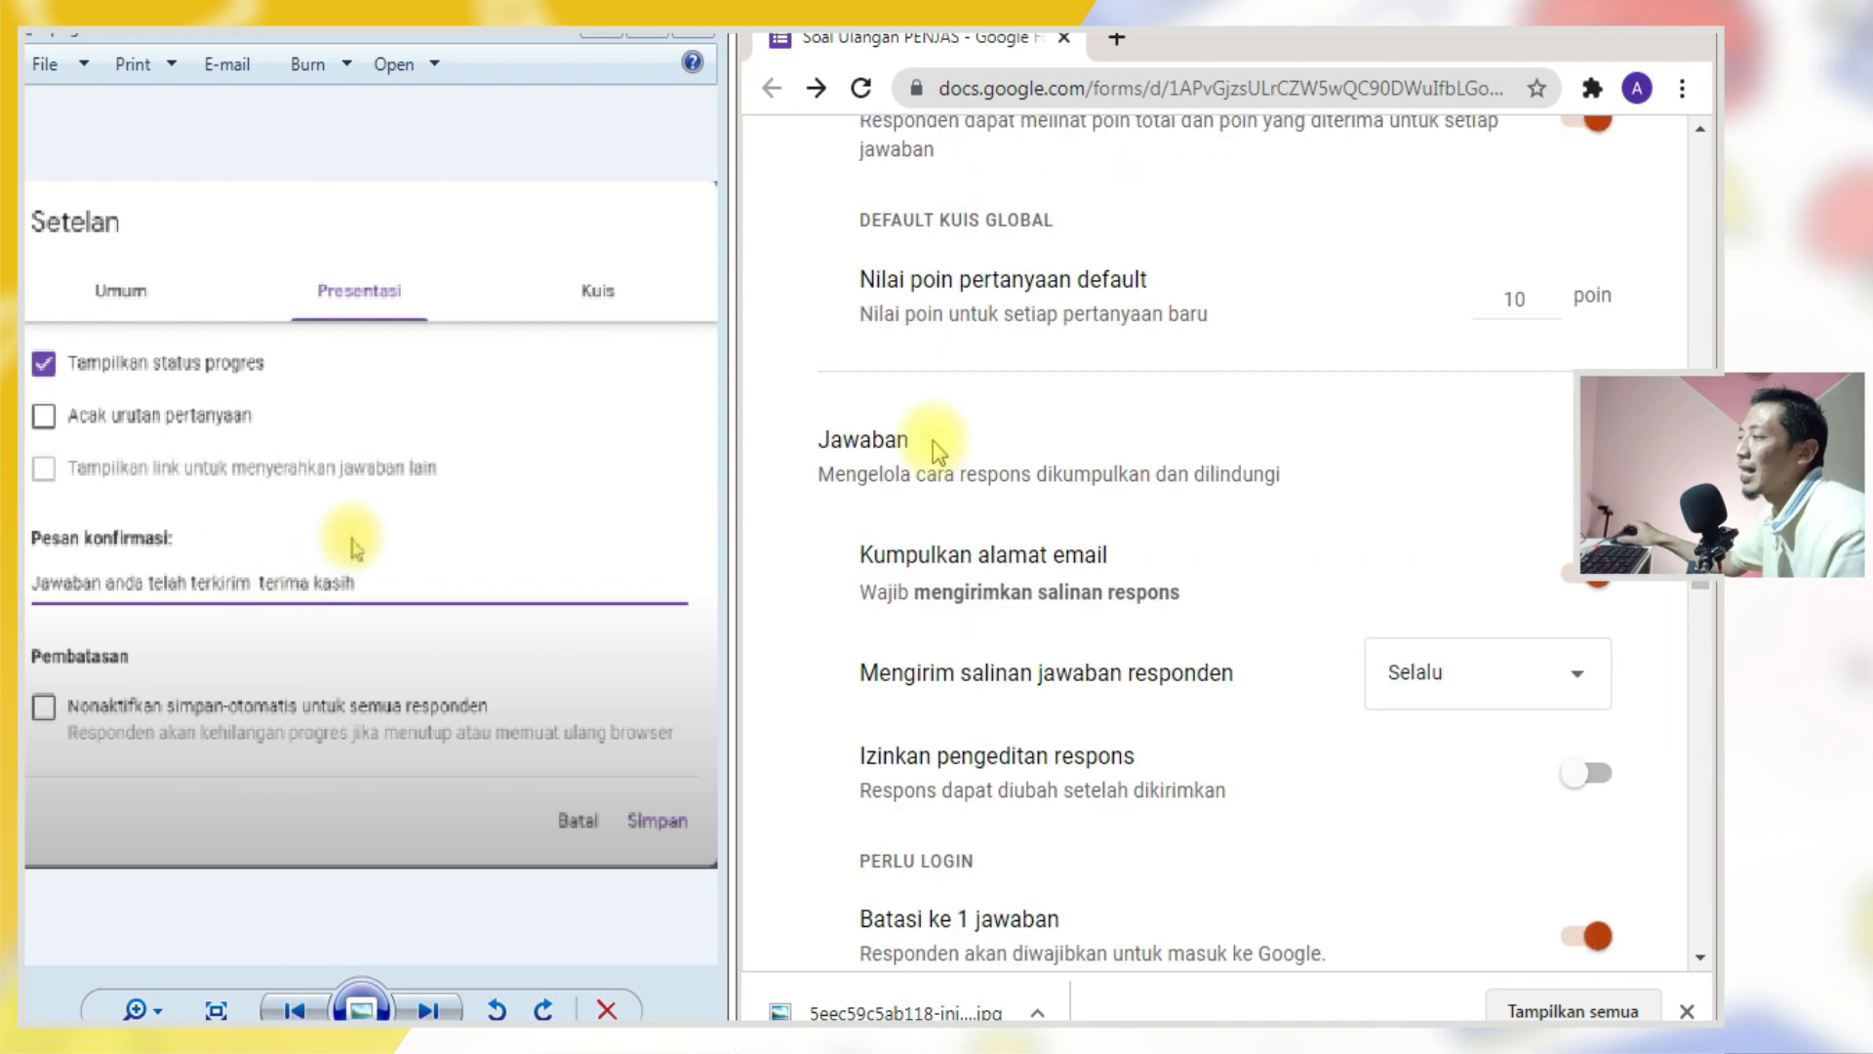
scroll(939, 449, up, 3)
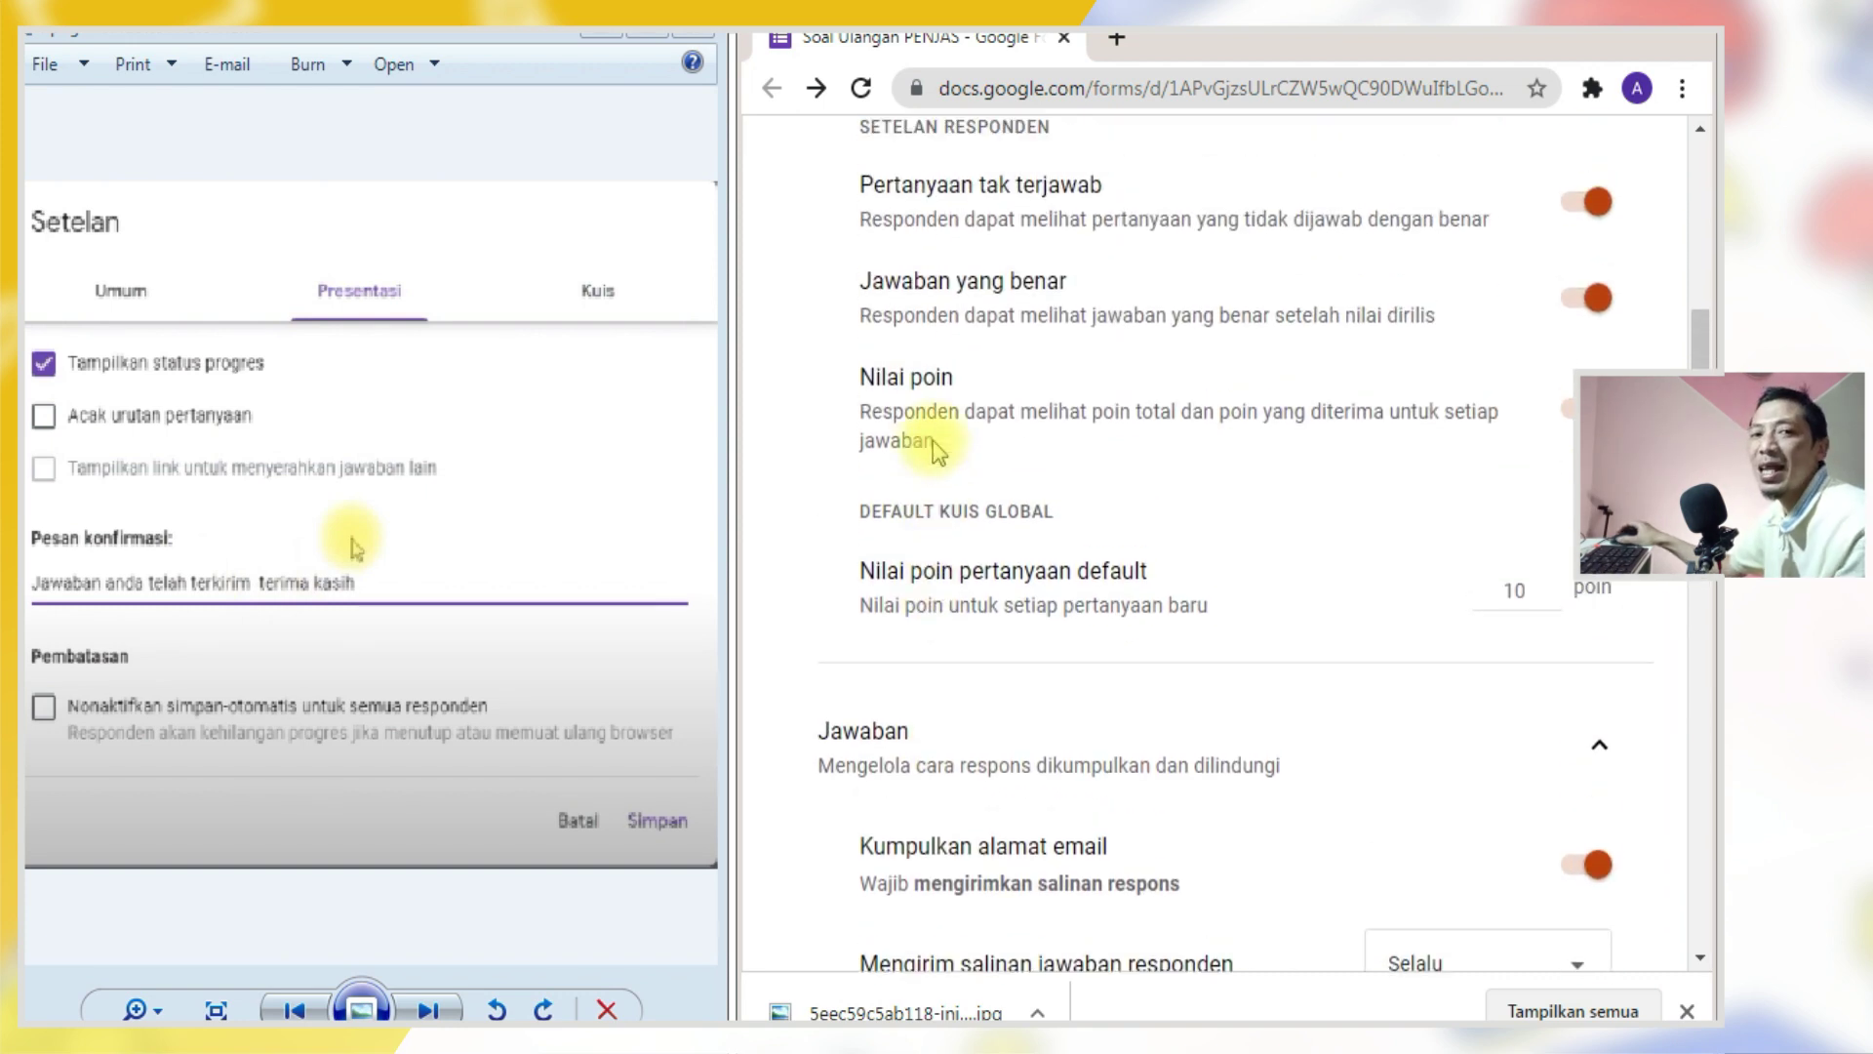
scroll(999, 441, down, 15)
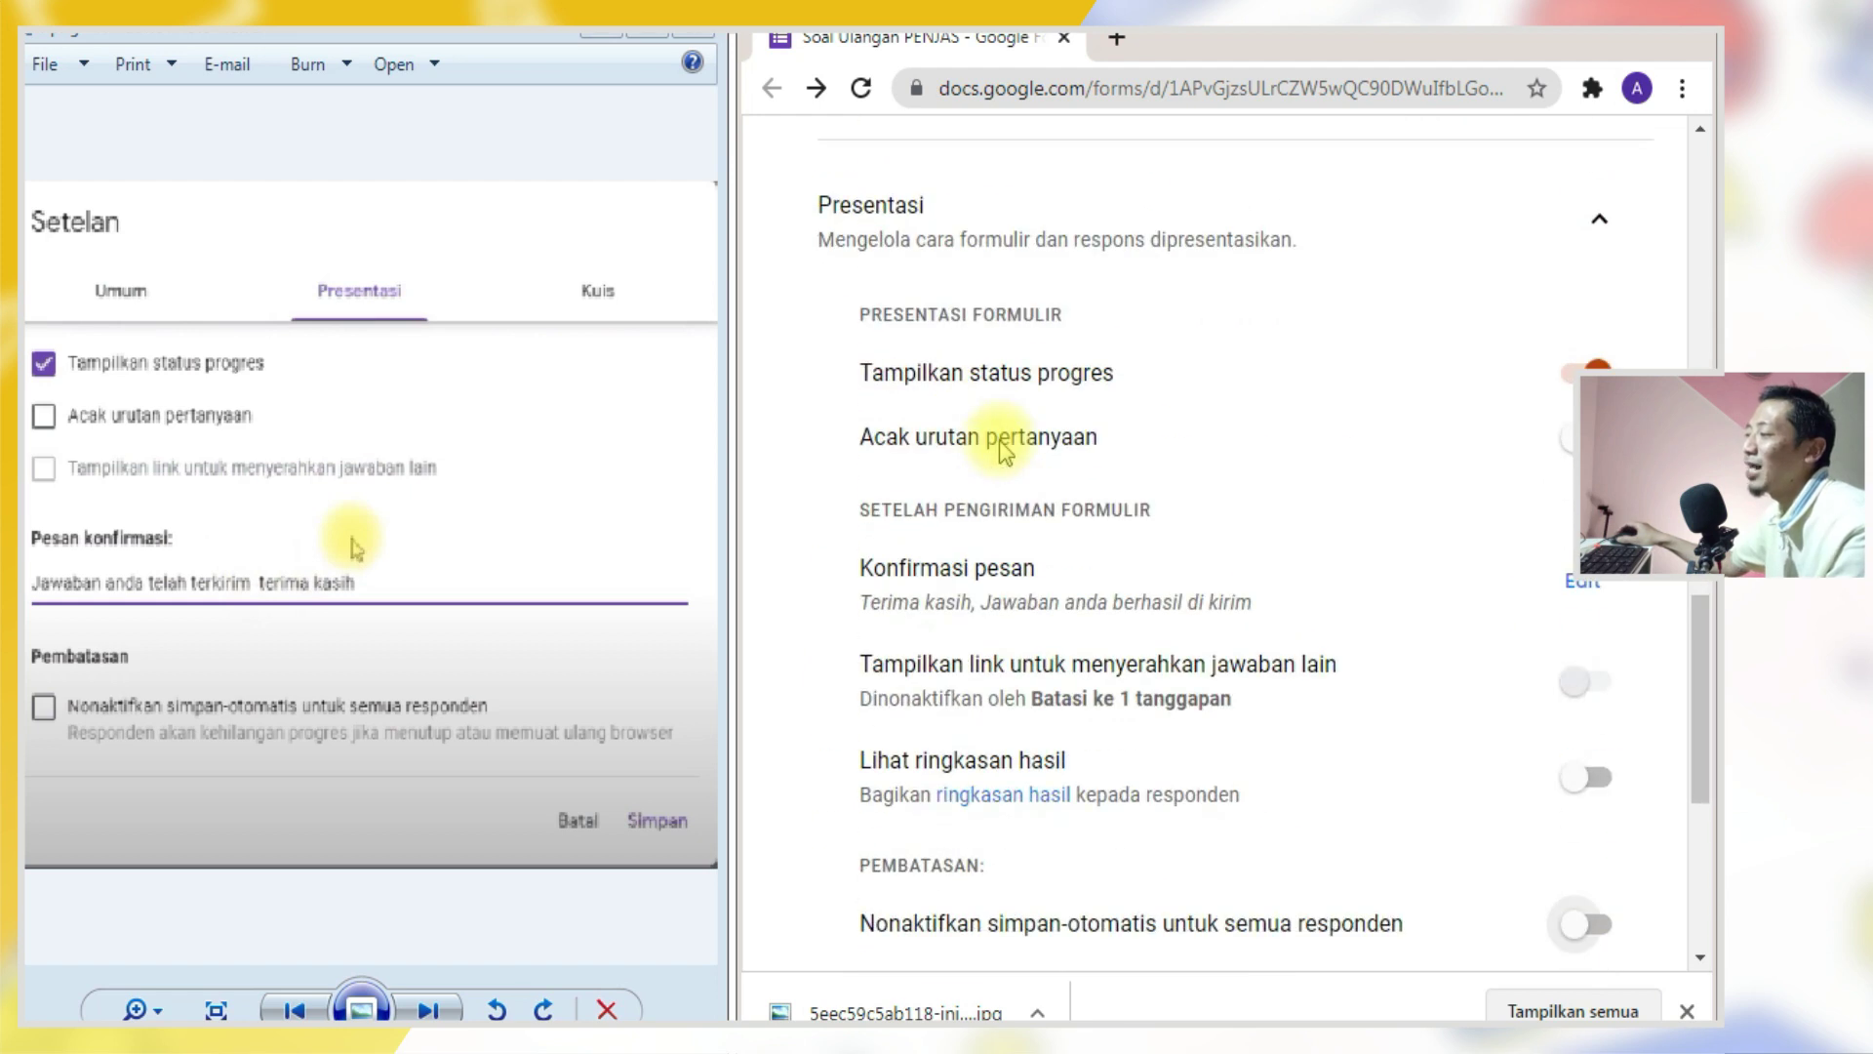
scroll(999, 440, down, 1)
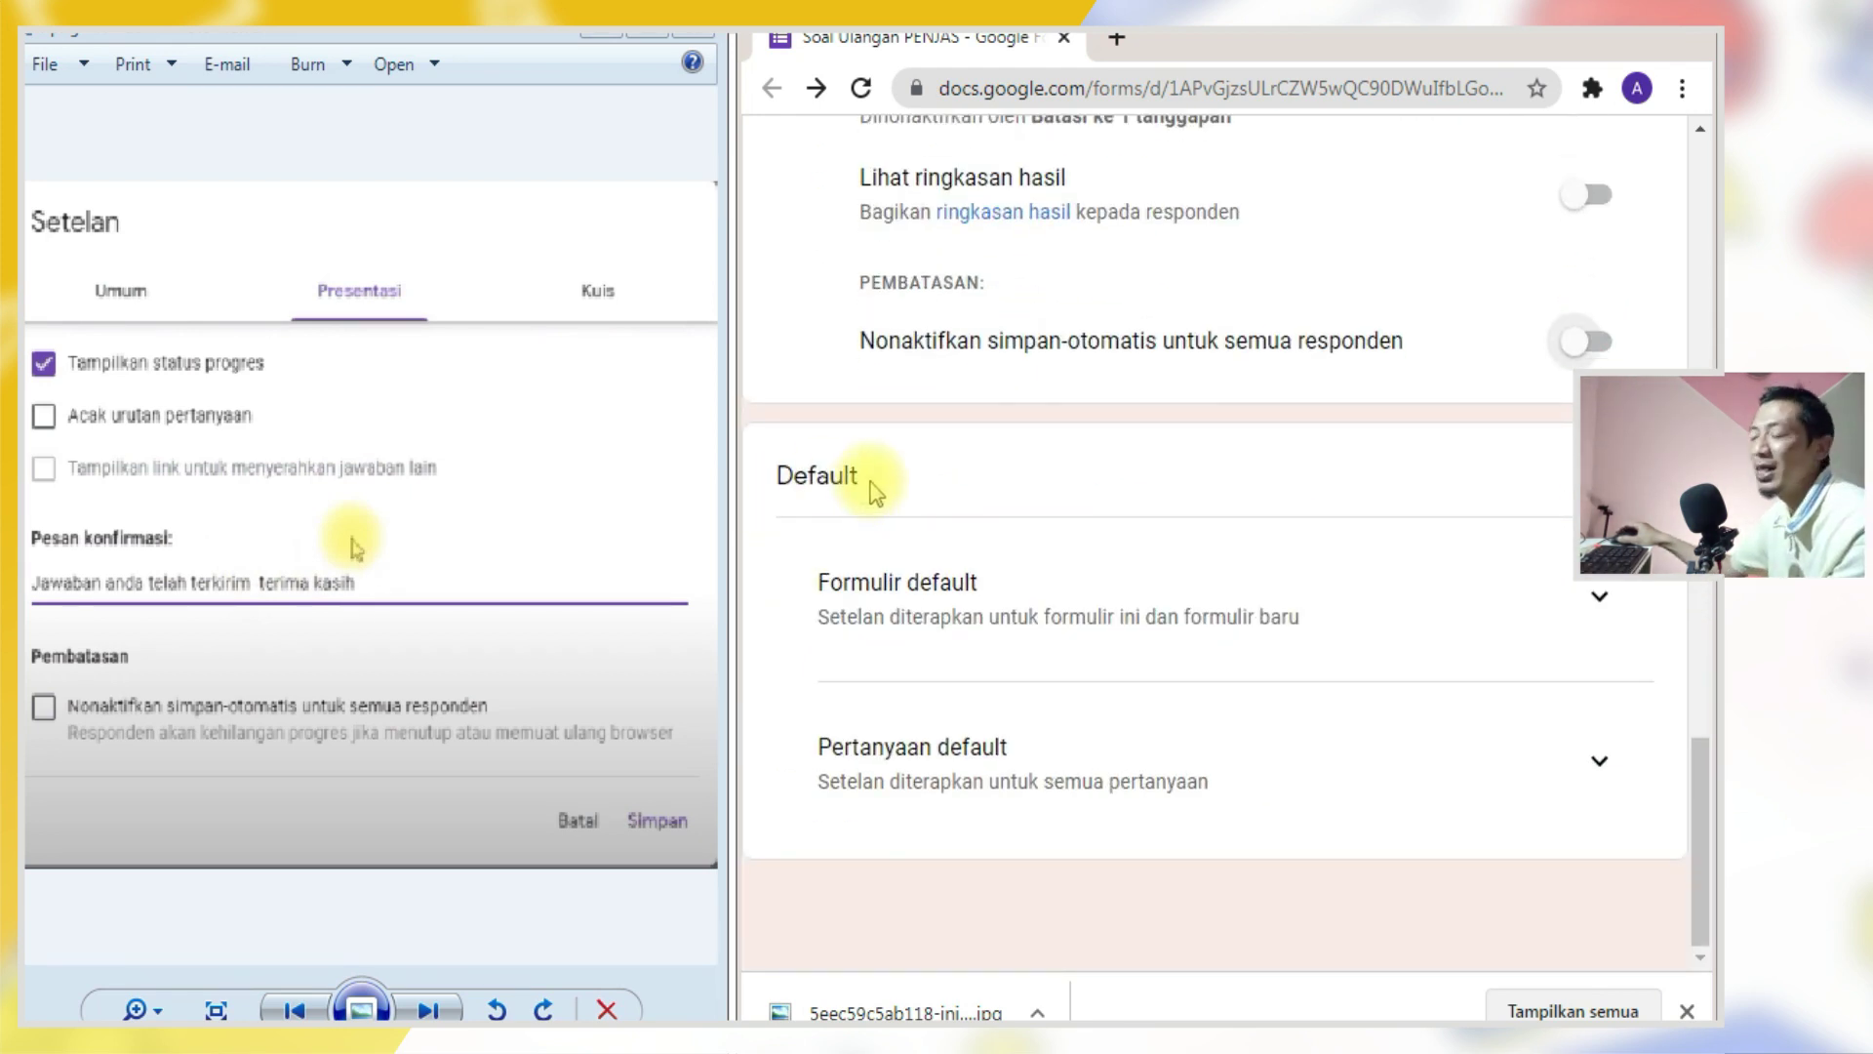
- Expand Formulir default in the Default section and enable Kumpulkan alamat email secara default
drag(858, 476, 806, 476)
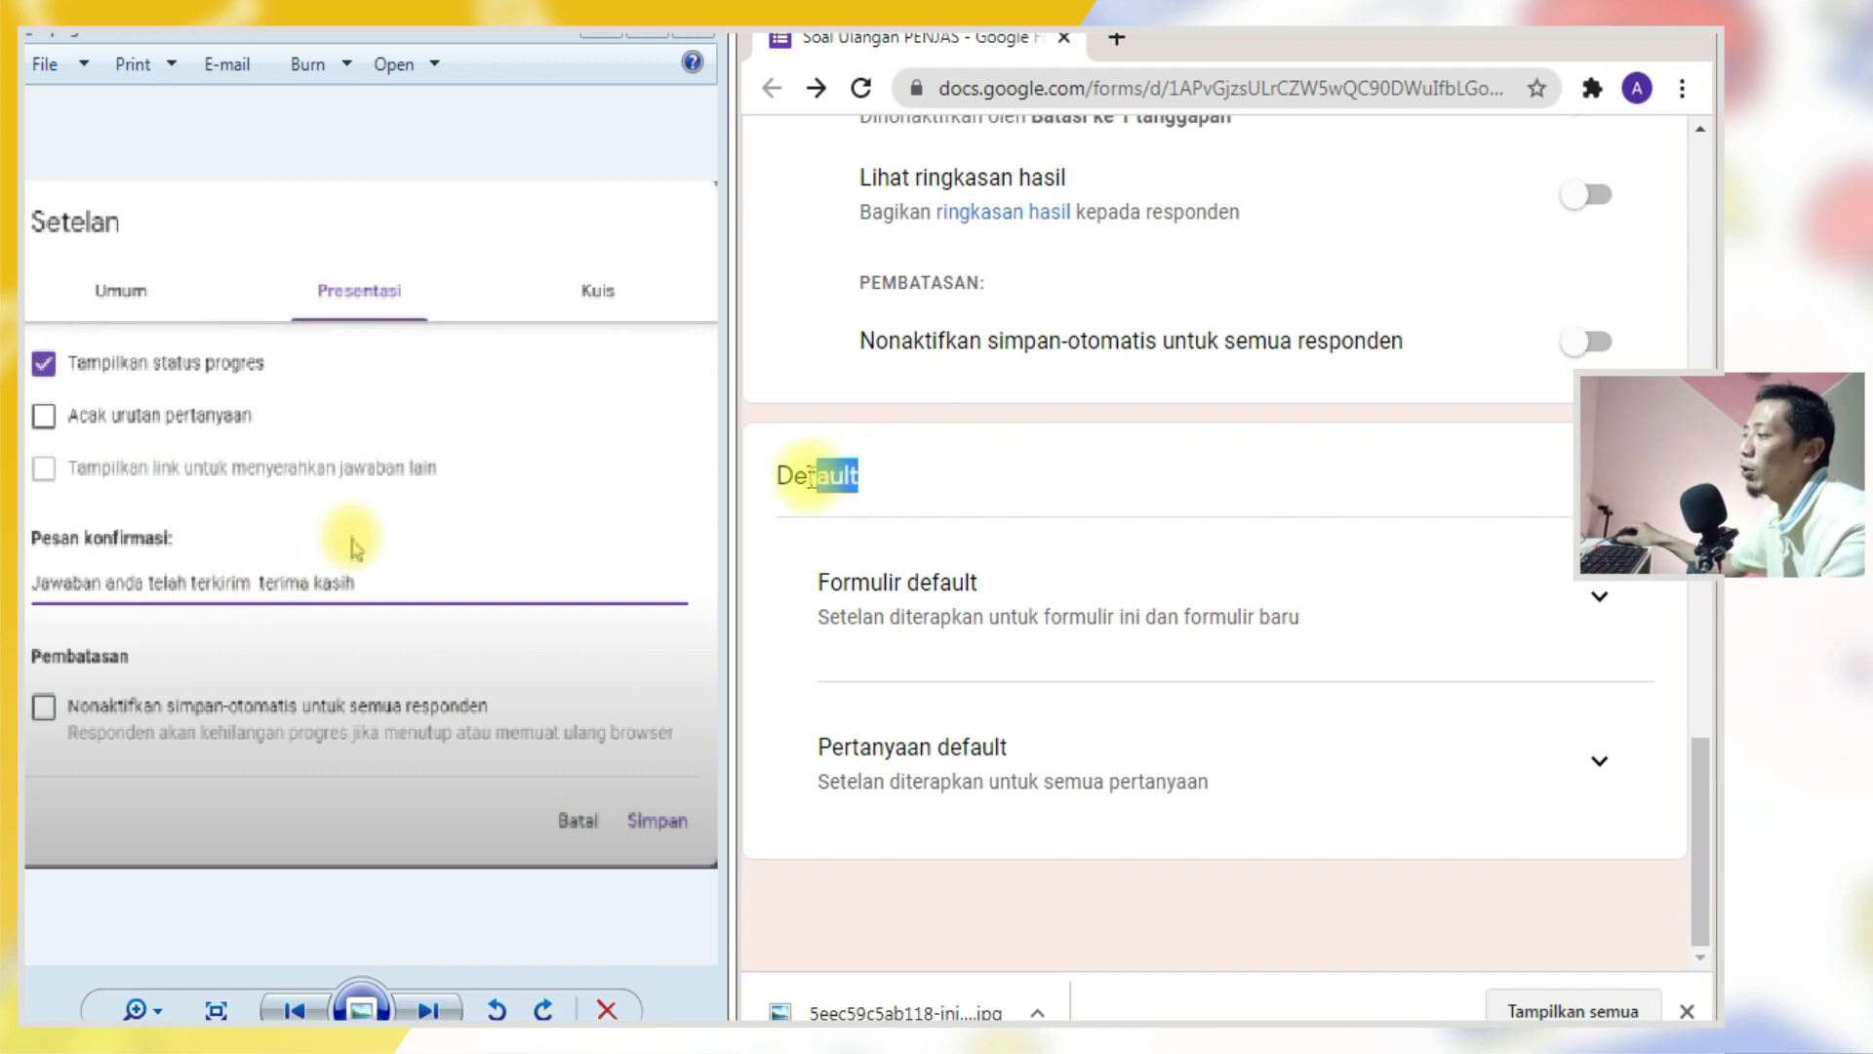
mouse_move(978, 582)
mouse_down()
mouse_move(827, 583)
mouse_move(979, 583)
mouse_up()
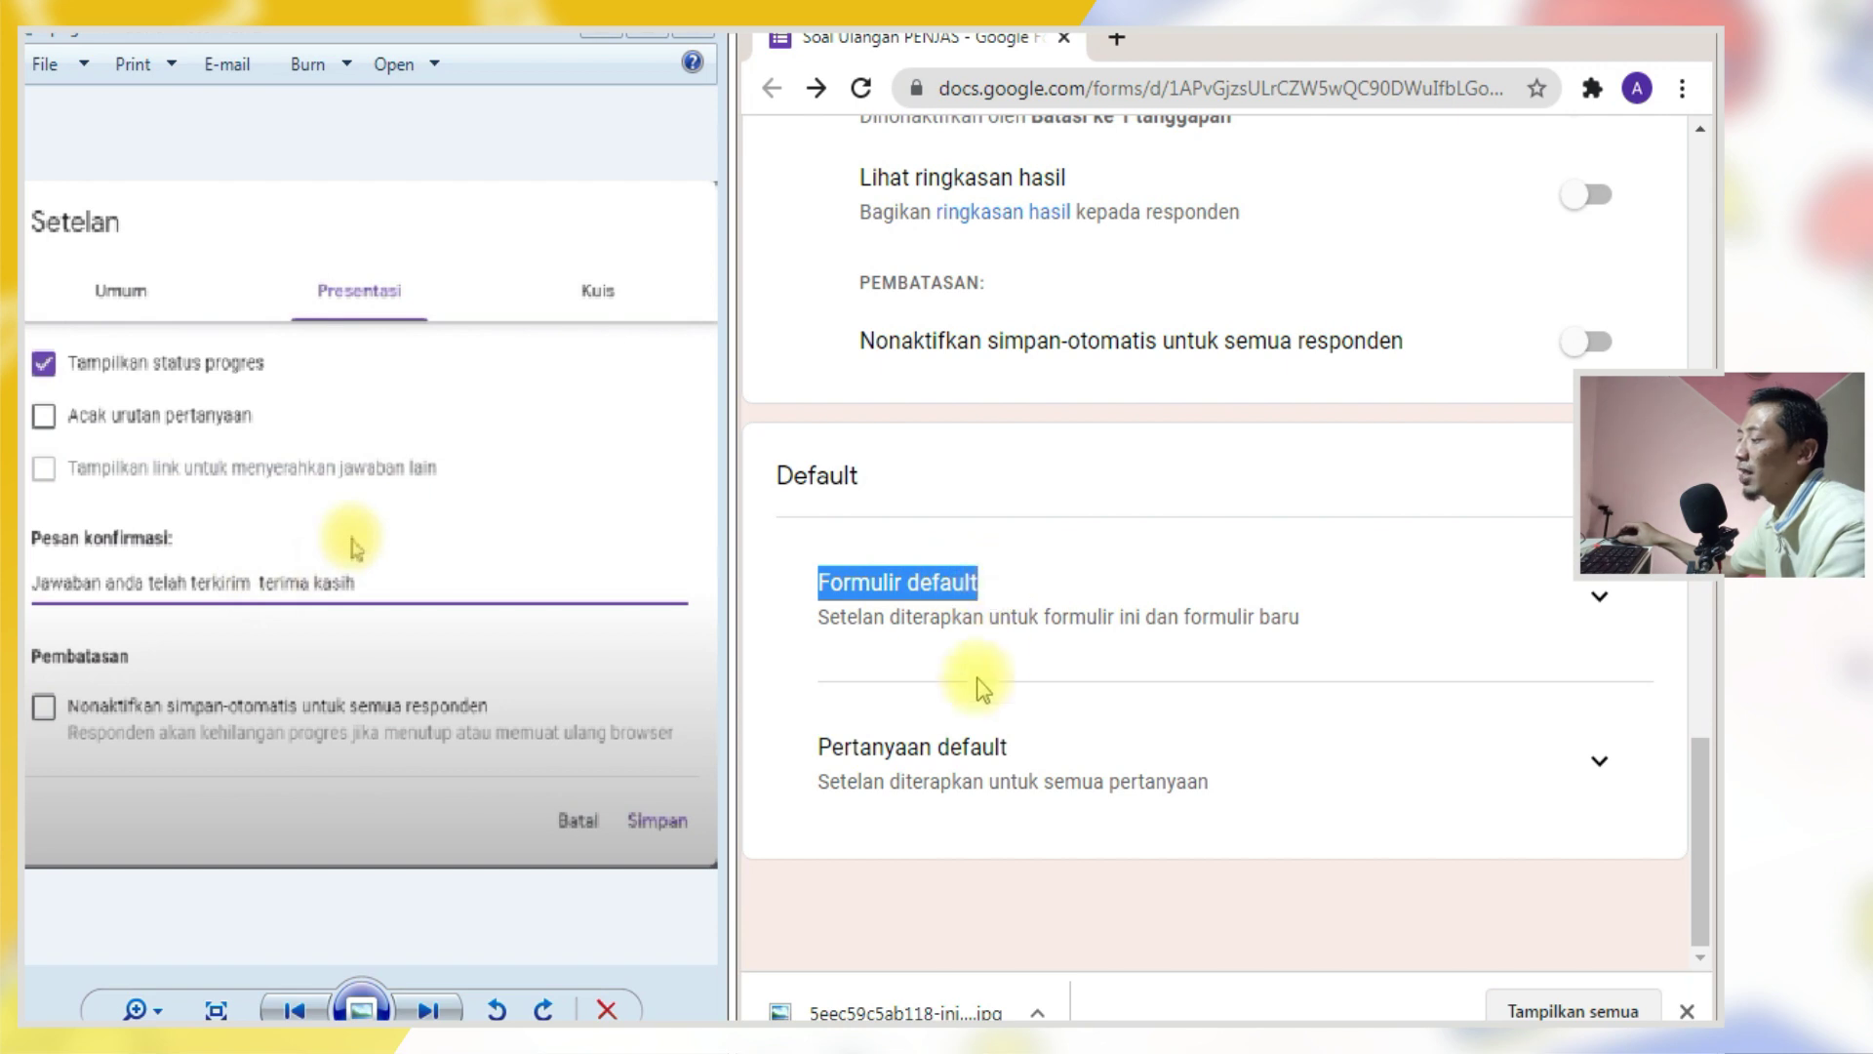
drag(817, 746, 969, 747)
click(1598, 598)
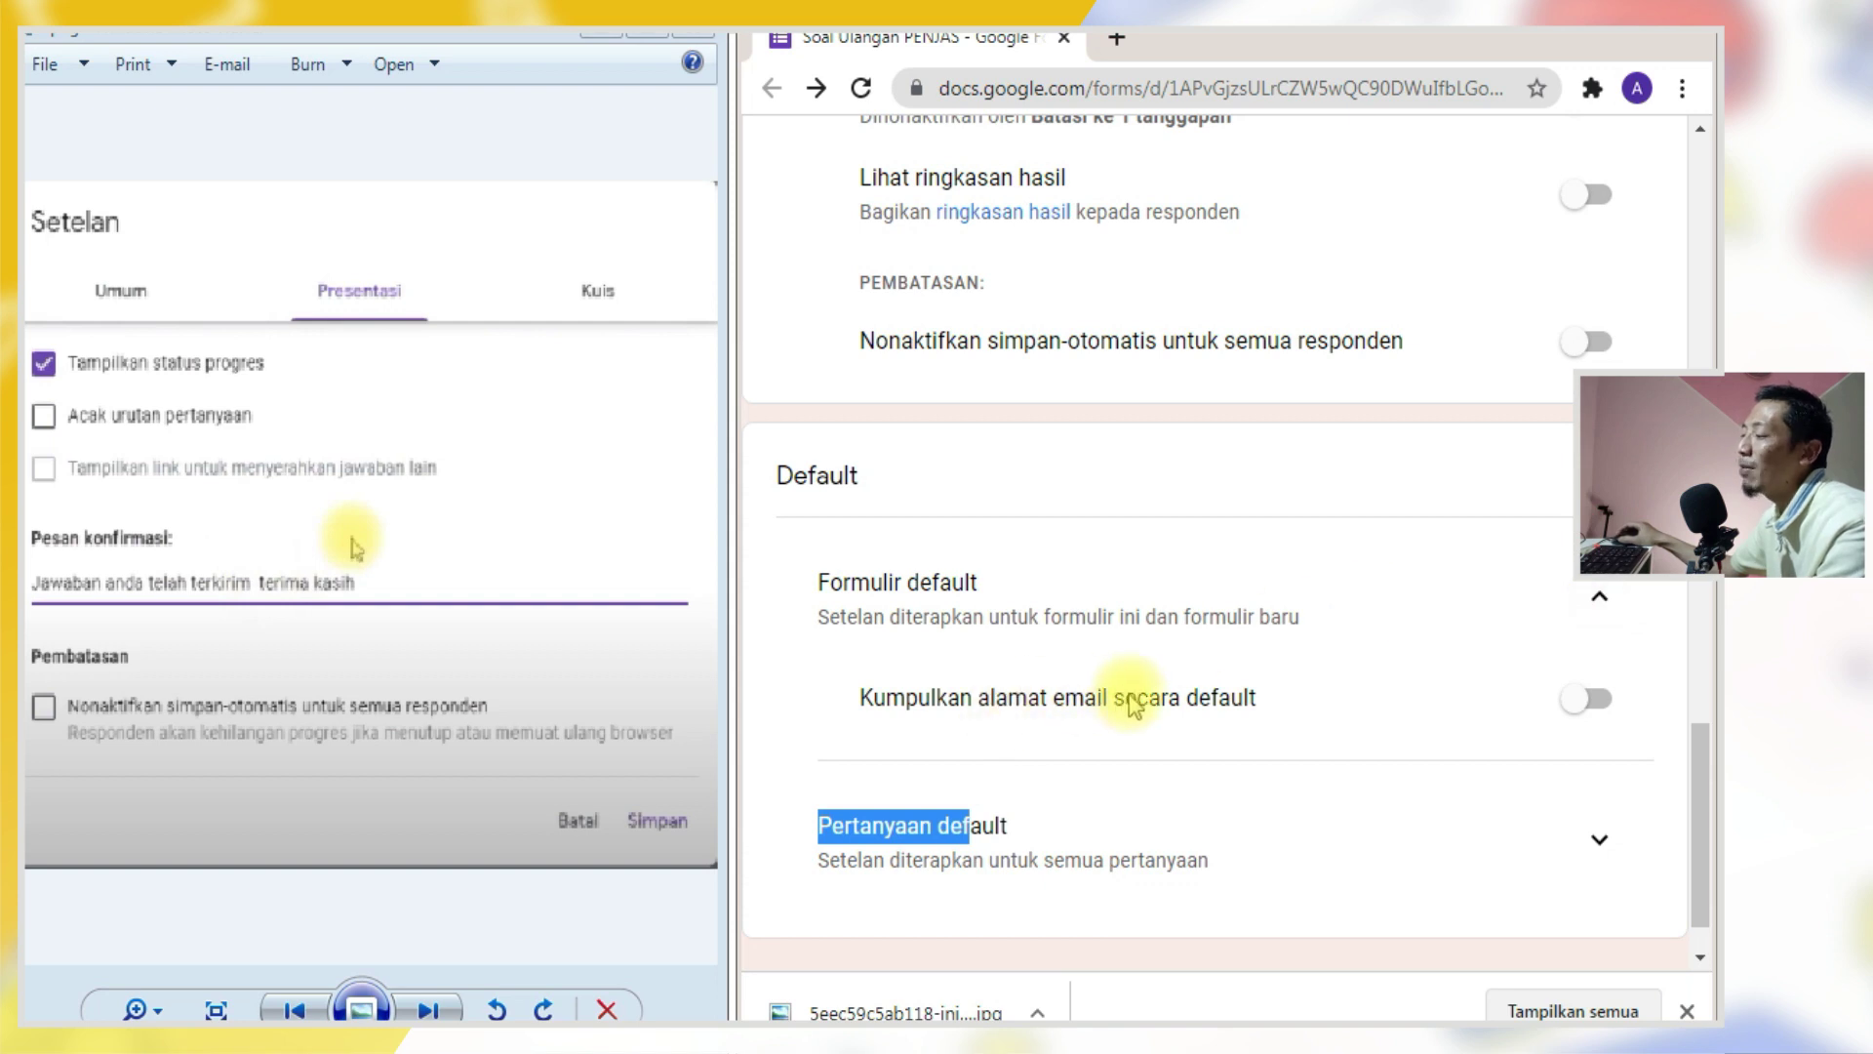
scroll(1210, 705, down, 1)
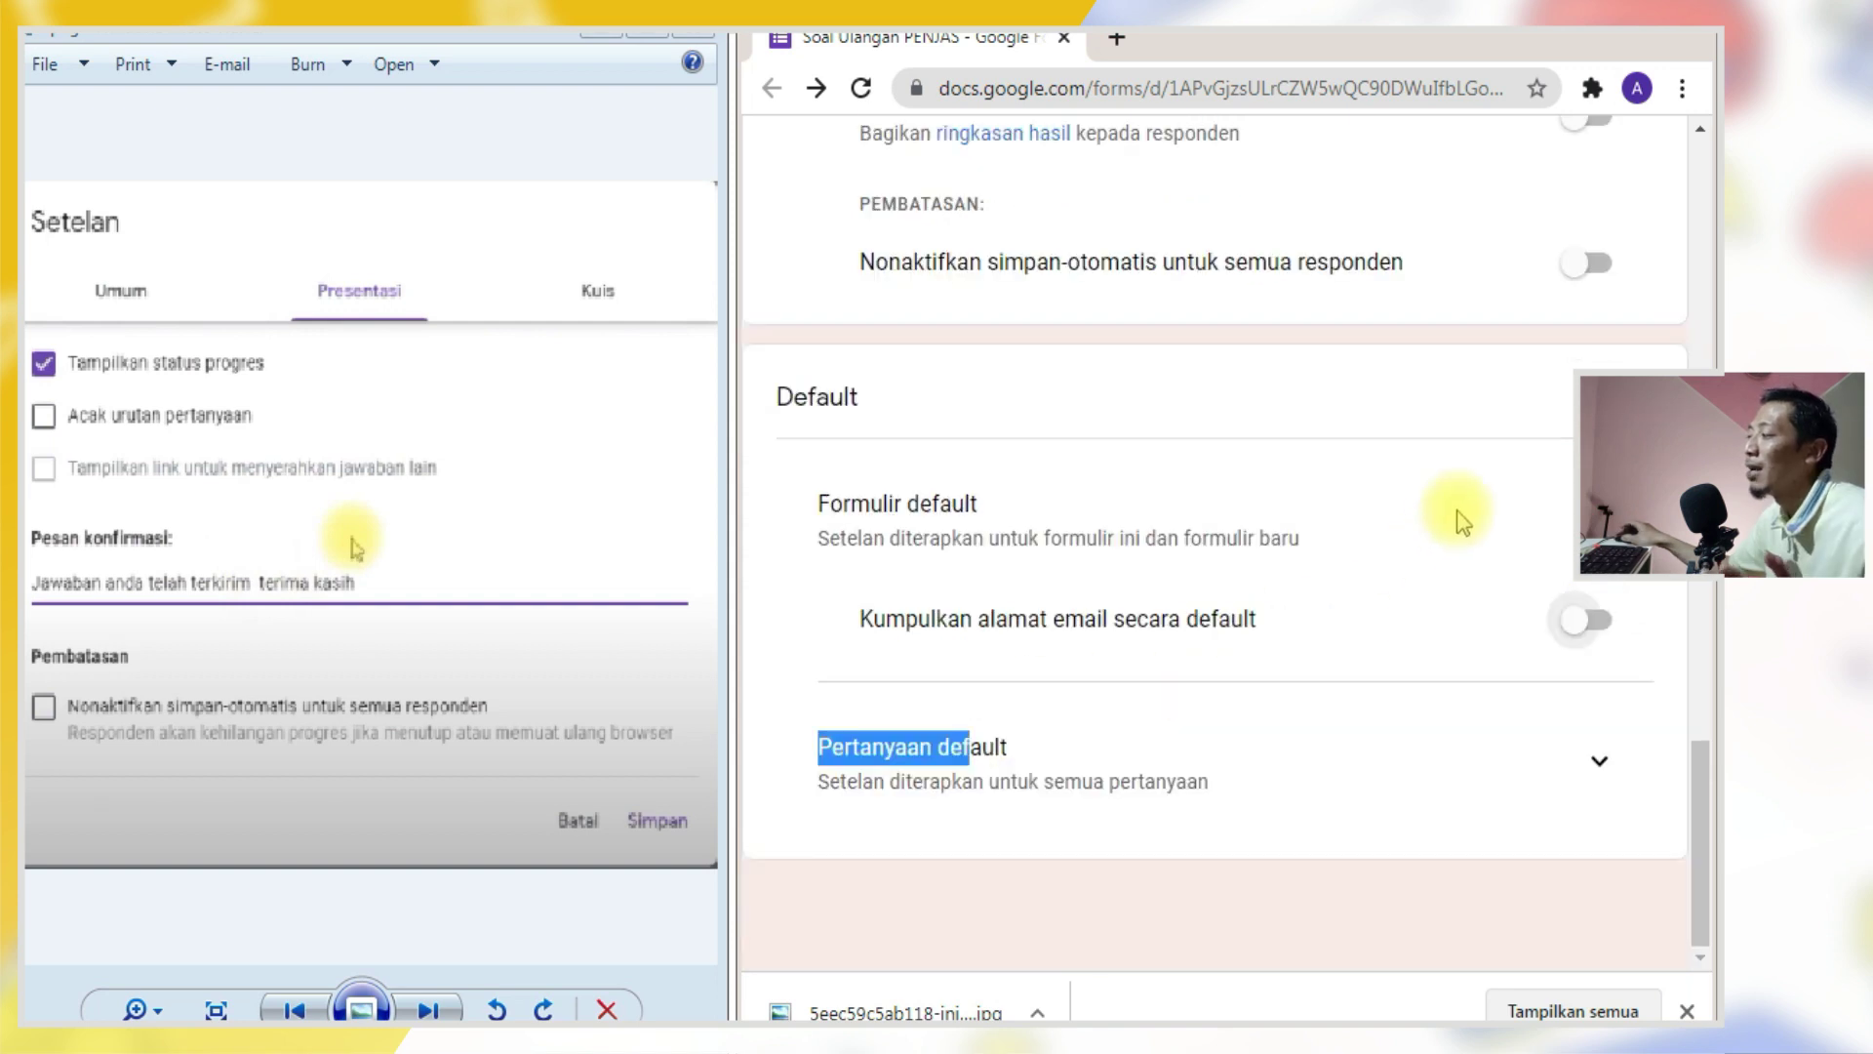
click(1601, 614)
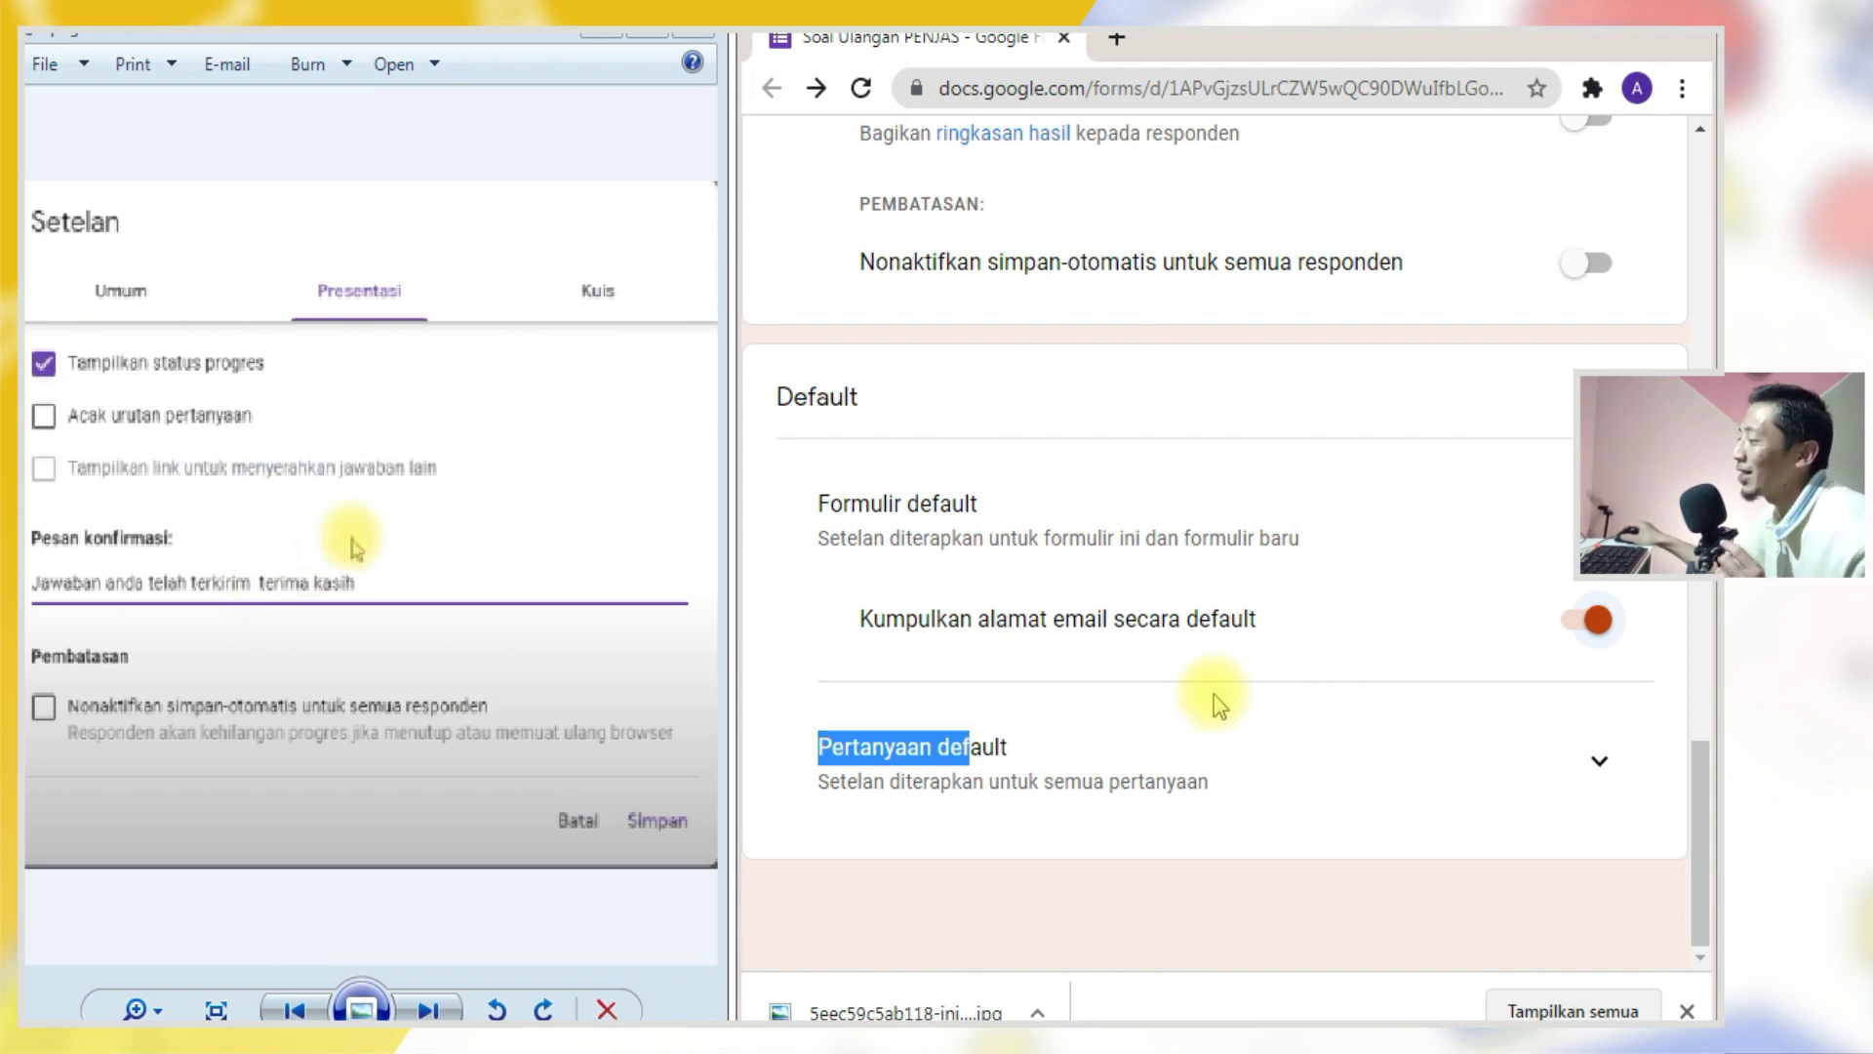
- Expand Pertanyaan default and enable Buat pertanyaan wajib diisi secara default
click(859, 776)
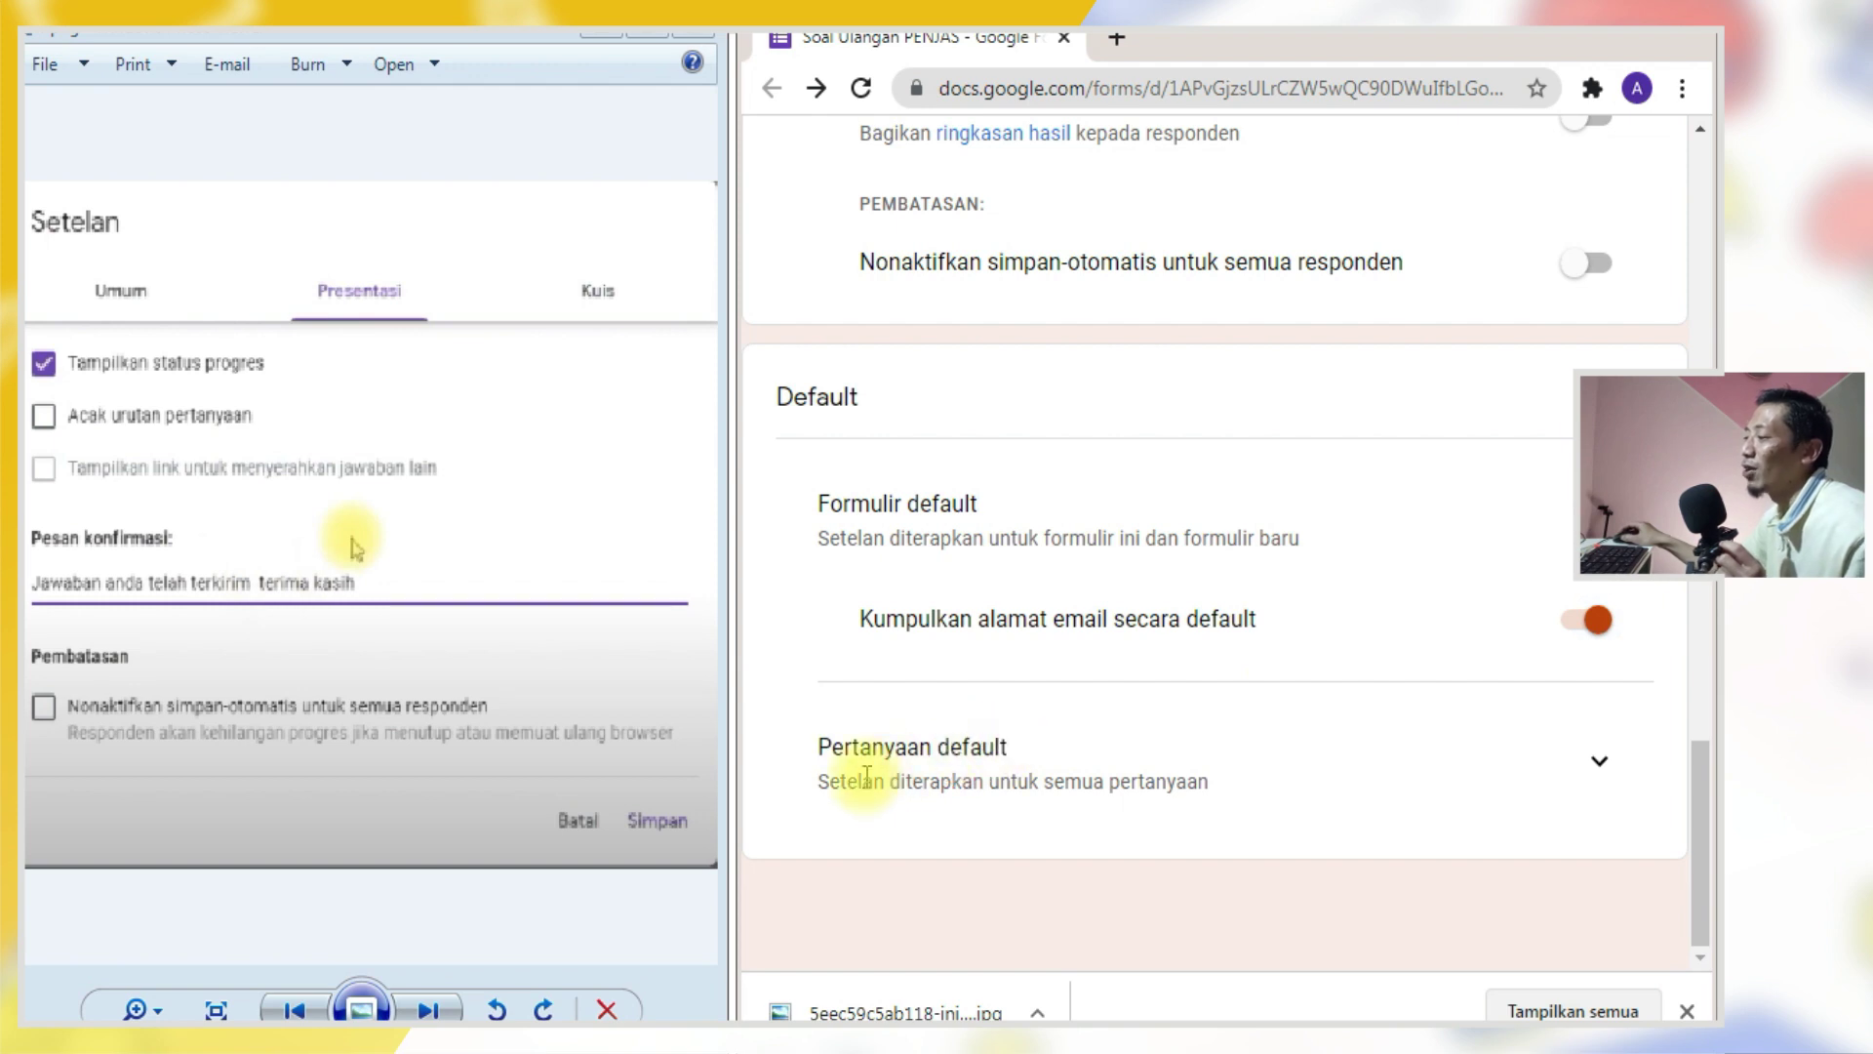
drag(913, 778, 1156, 780)
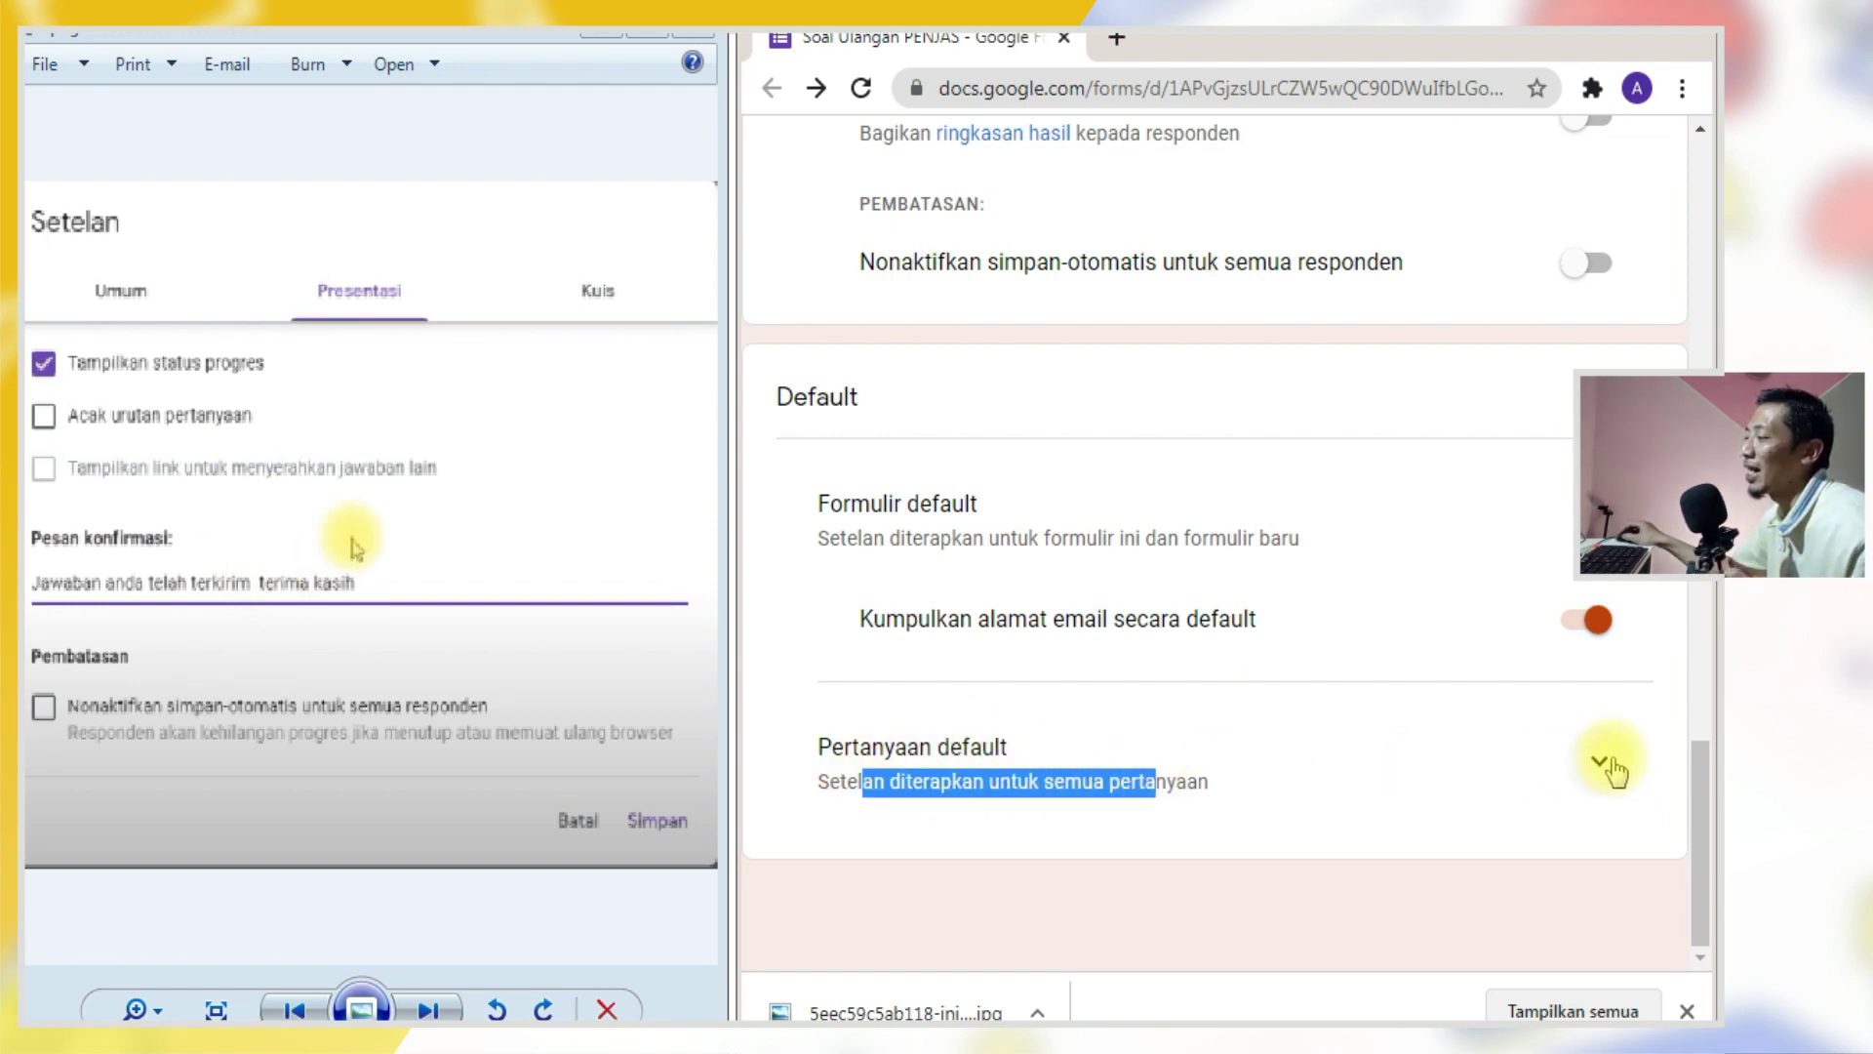
click(1603, 765)
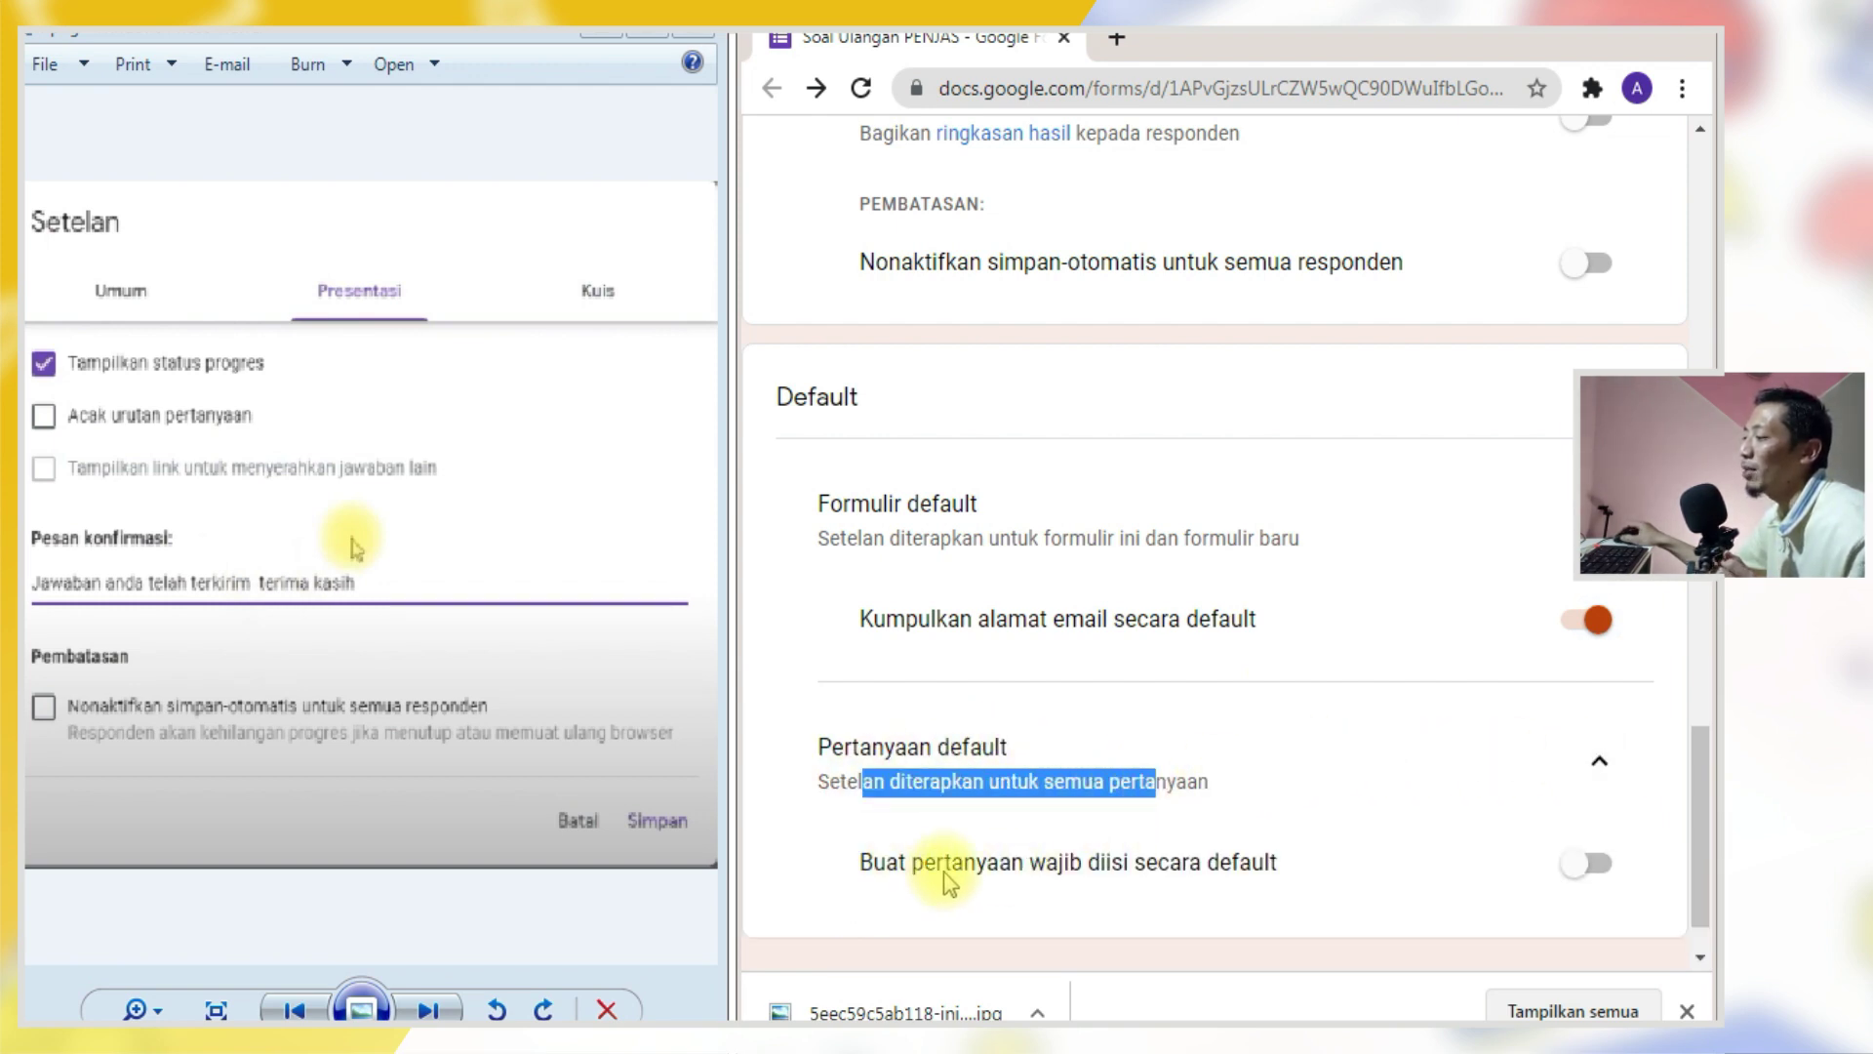
click(1606, 865)
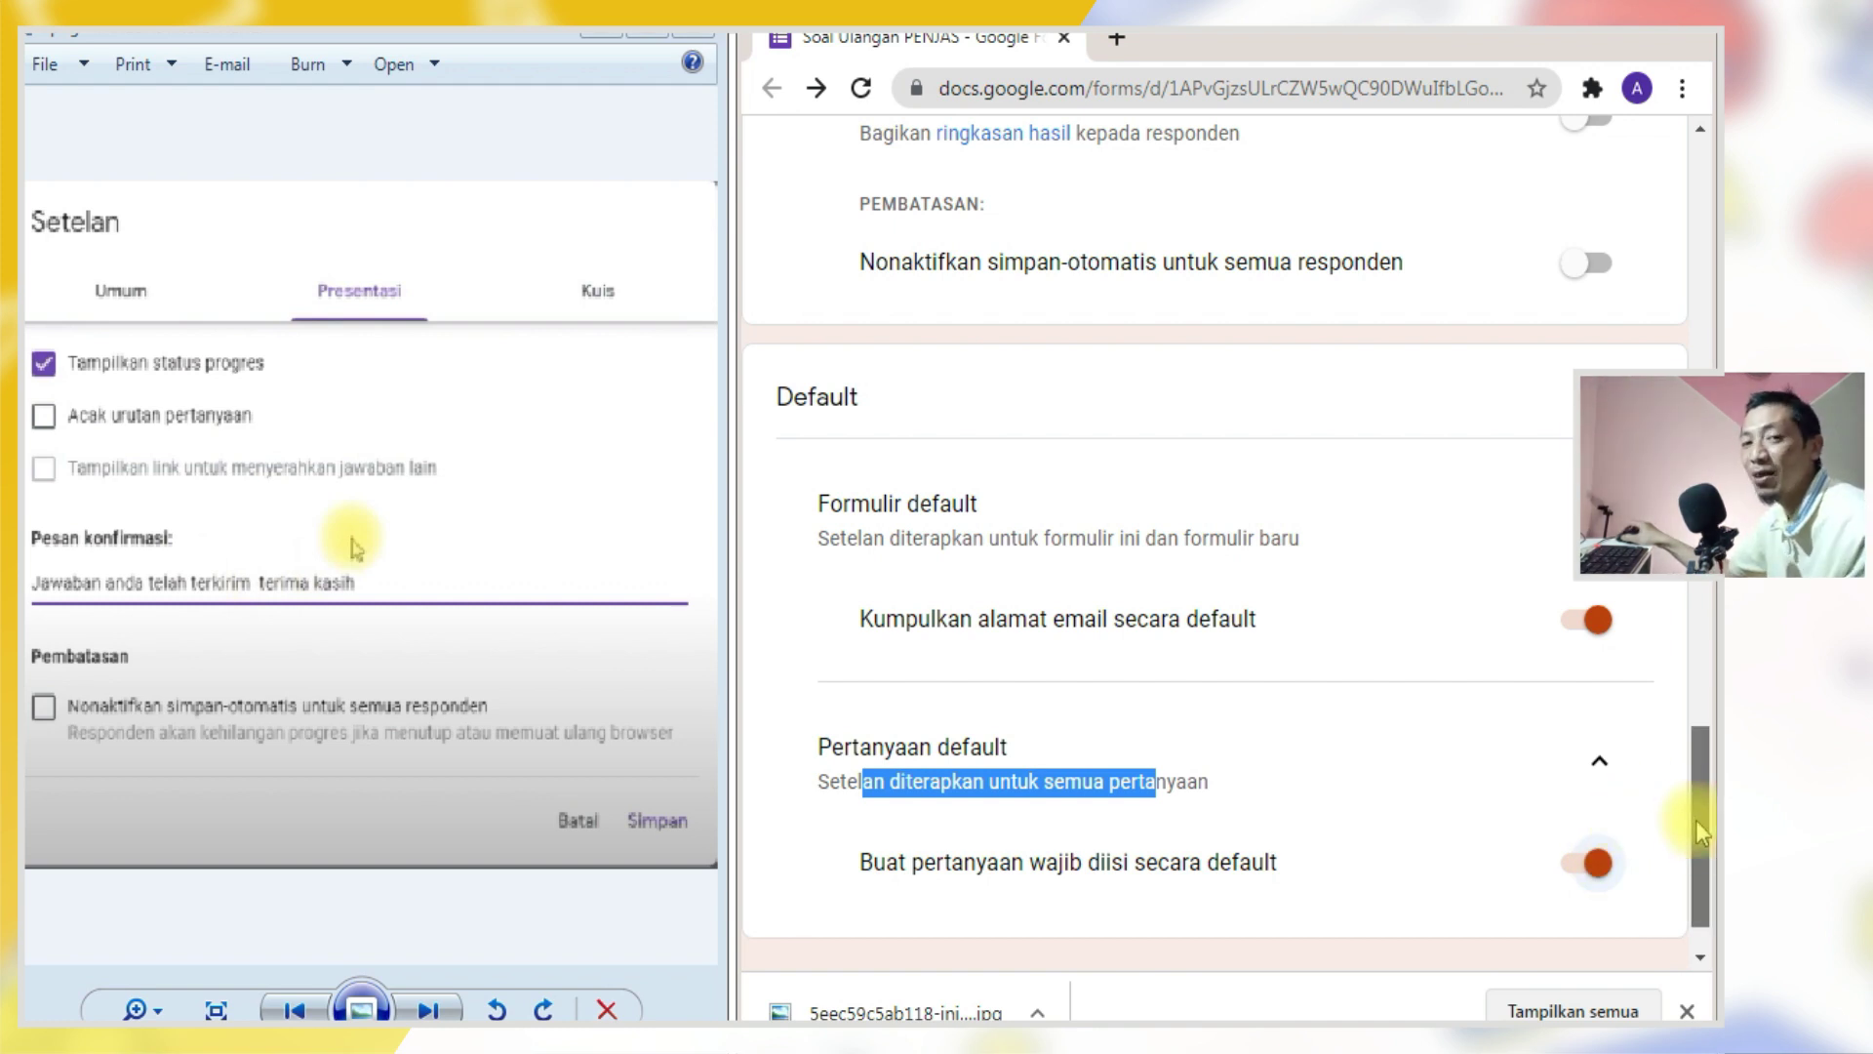
- Return to the form's questions, add a new question after question 10, and switch its Wajib diisi option off and back on
drag(1695, 819, 1636, 315)
scroll(1639, 325, up, 10)
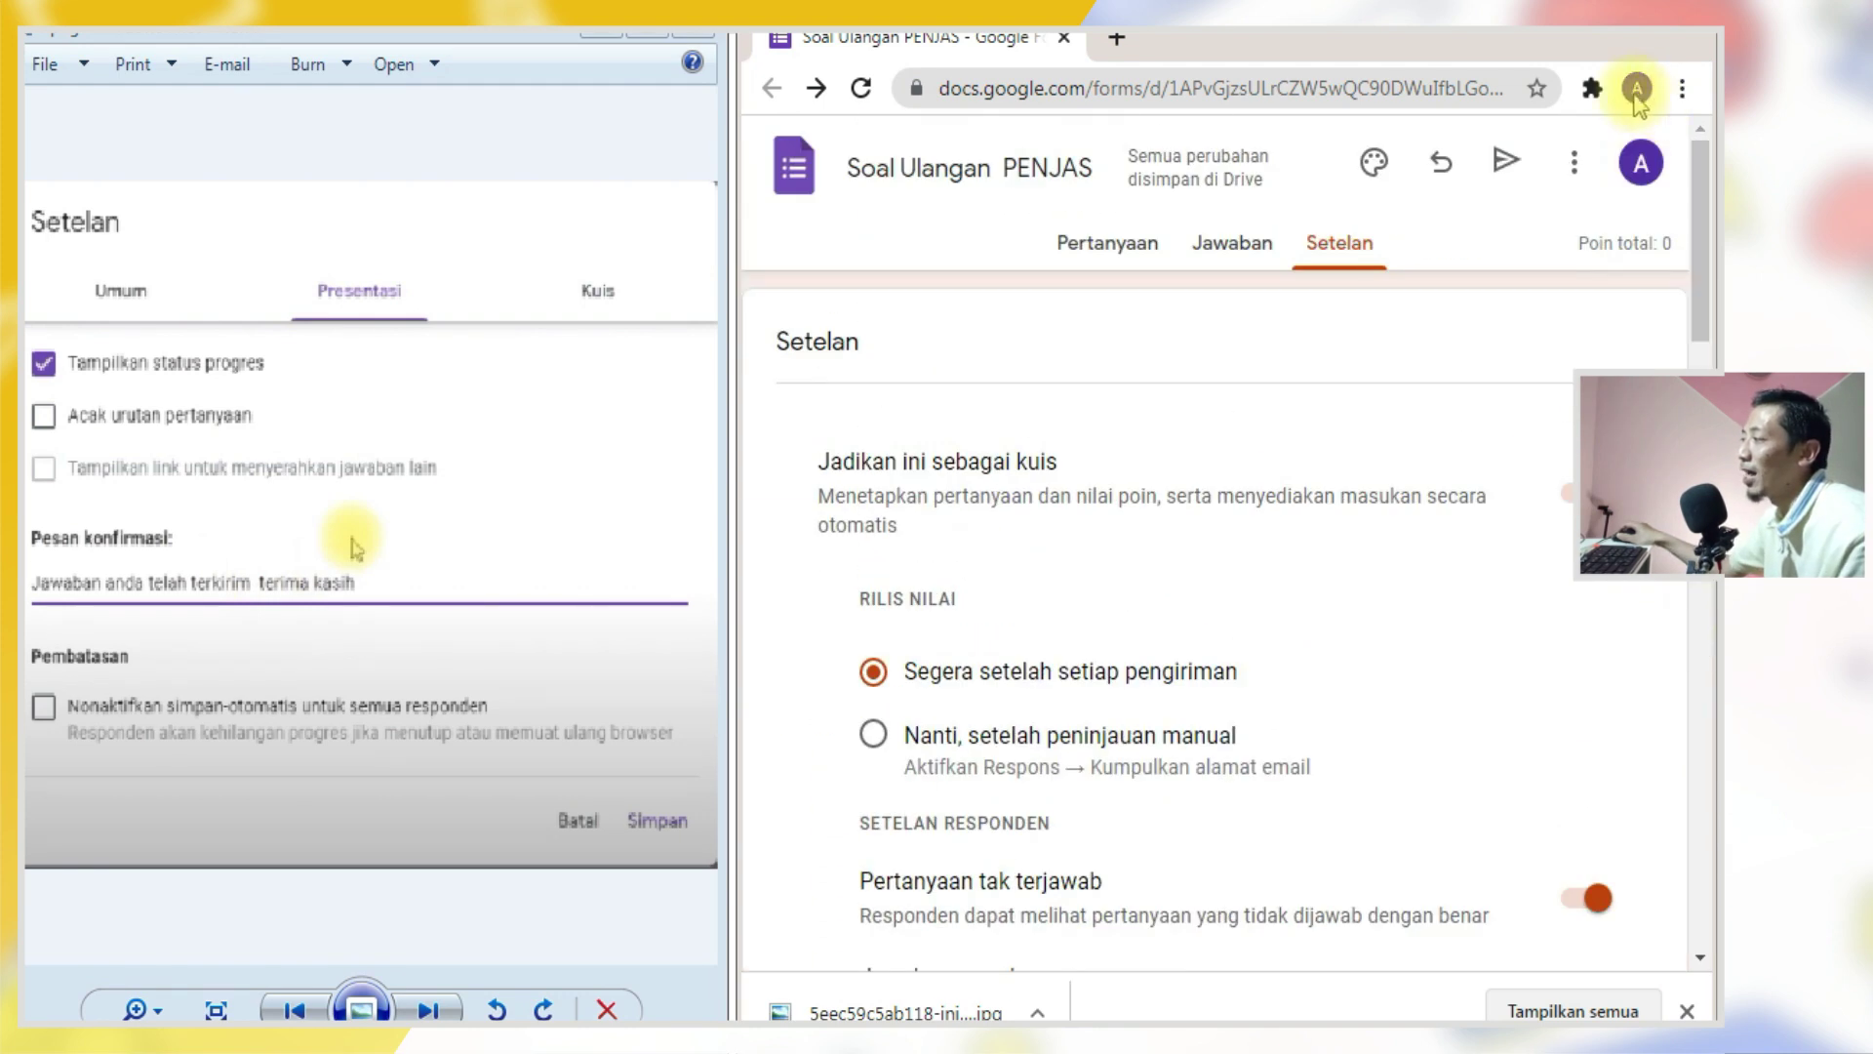
click(1120, 243)
scroll(1128, 640, down, 20)
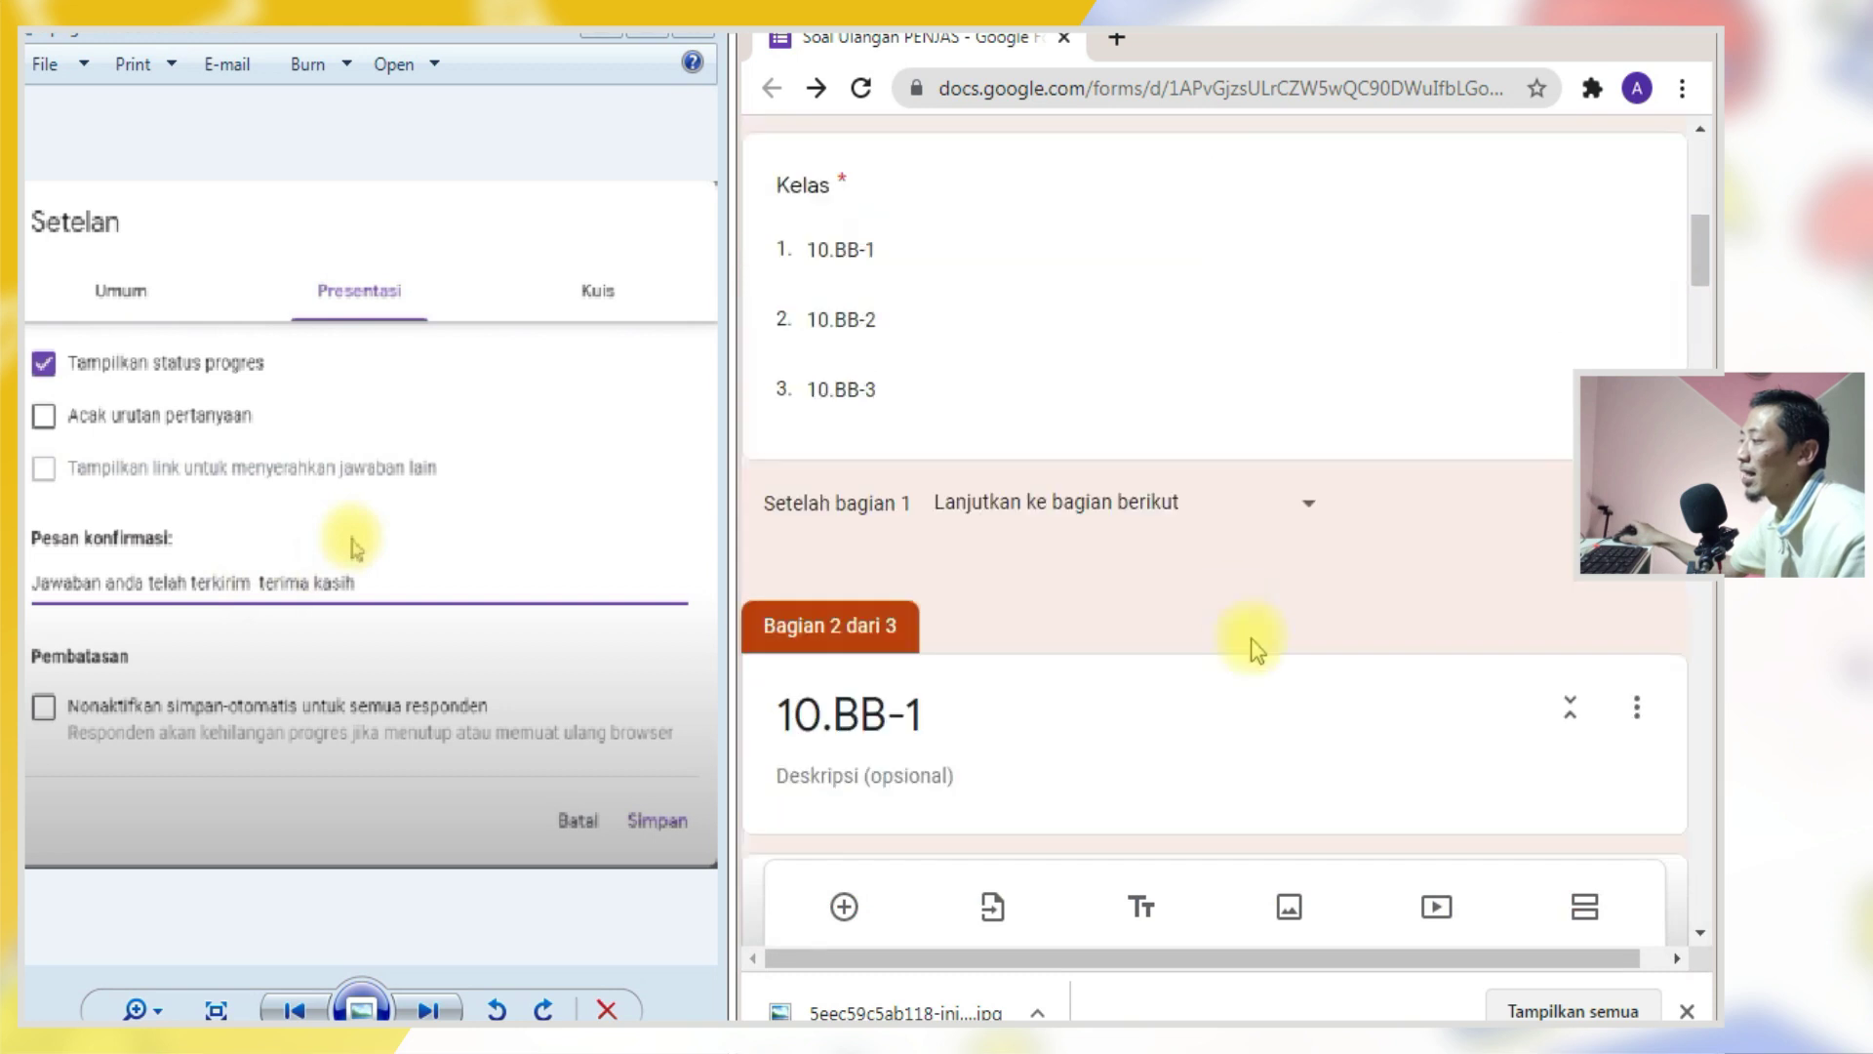
scroll(1284, 751, down, 10)
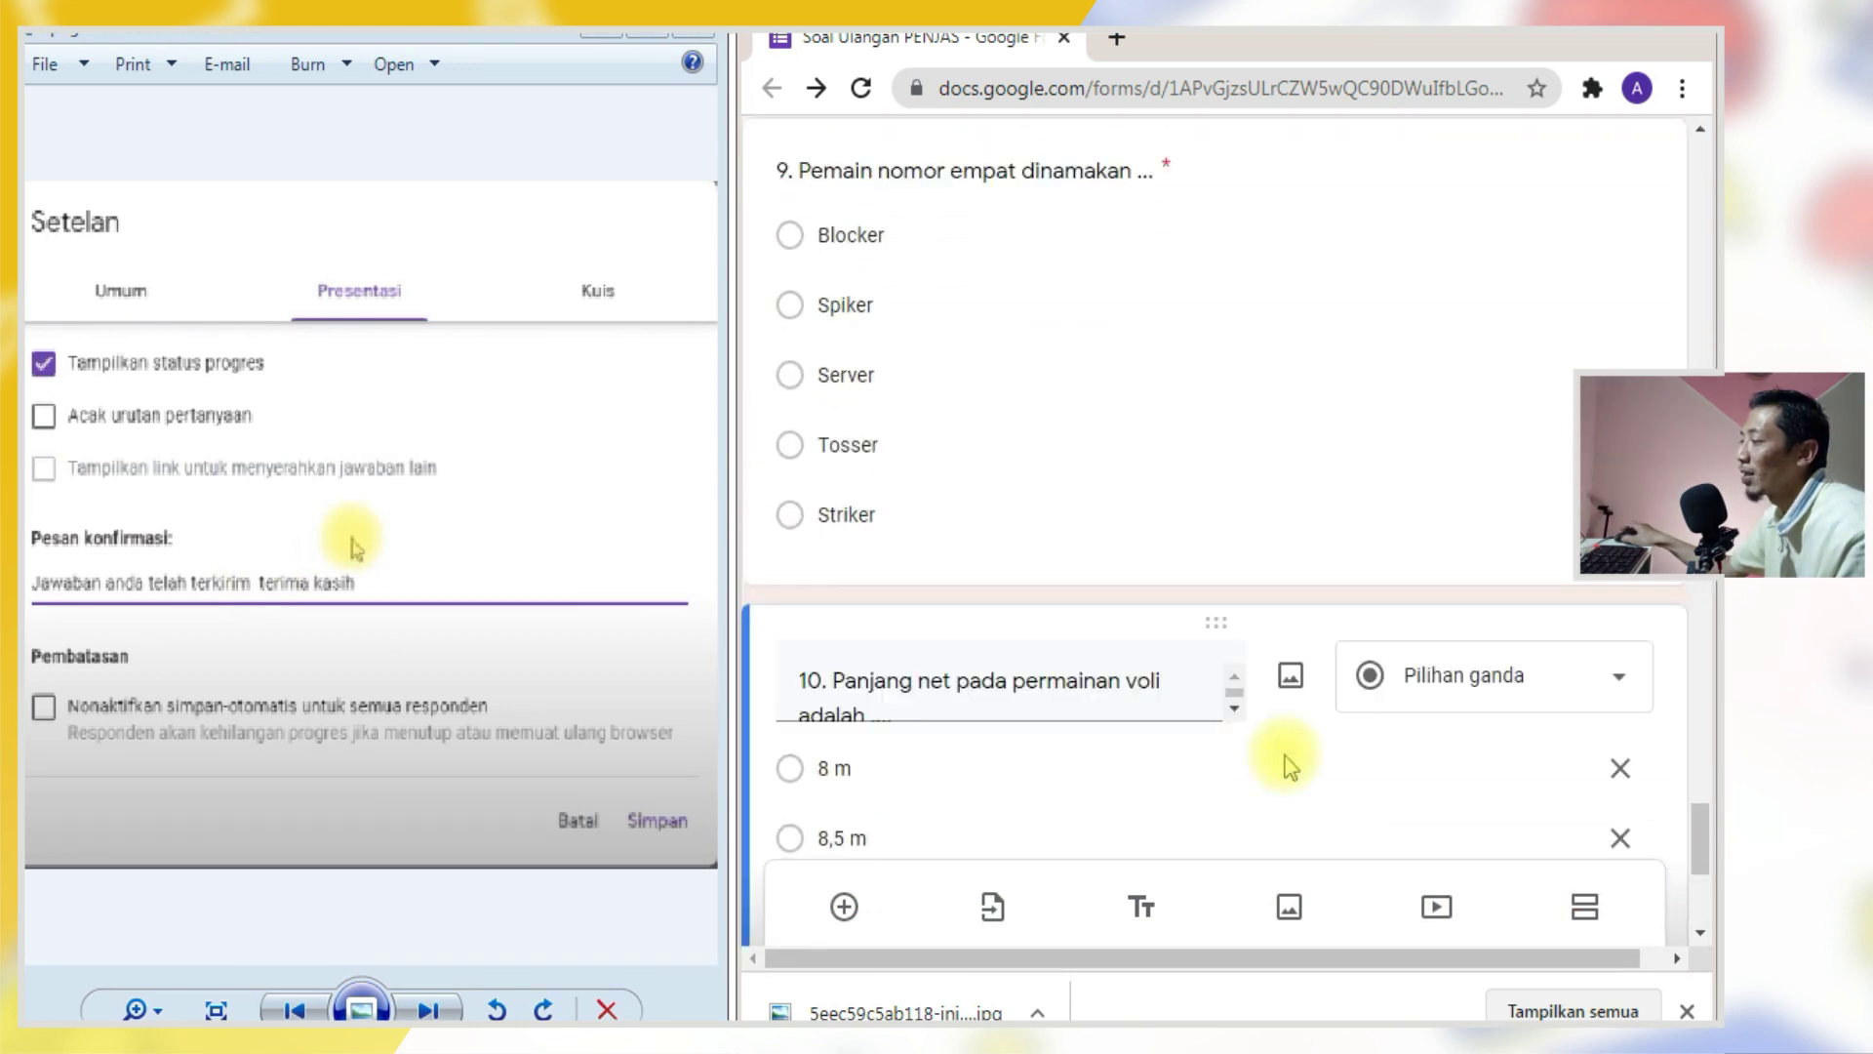
click(1257, 499)
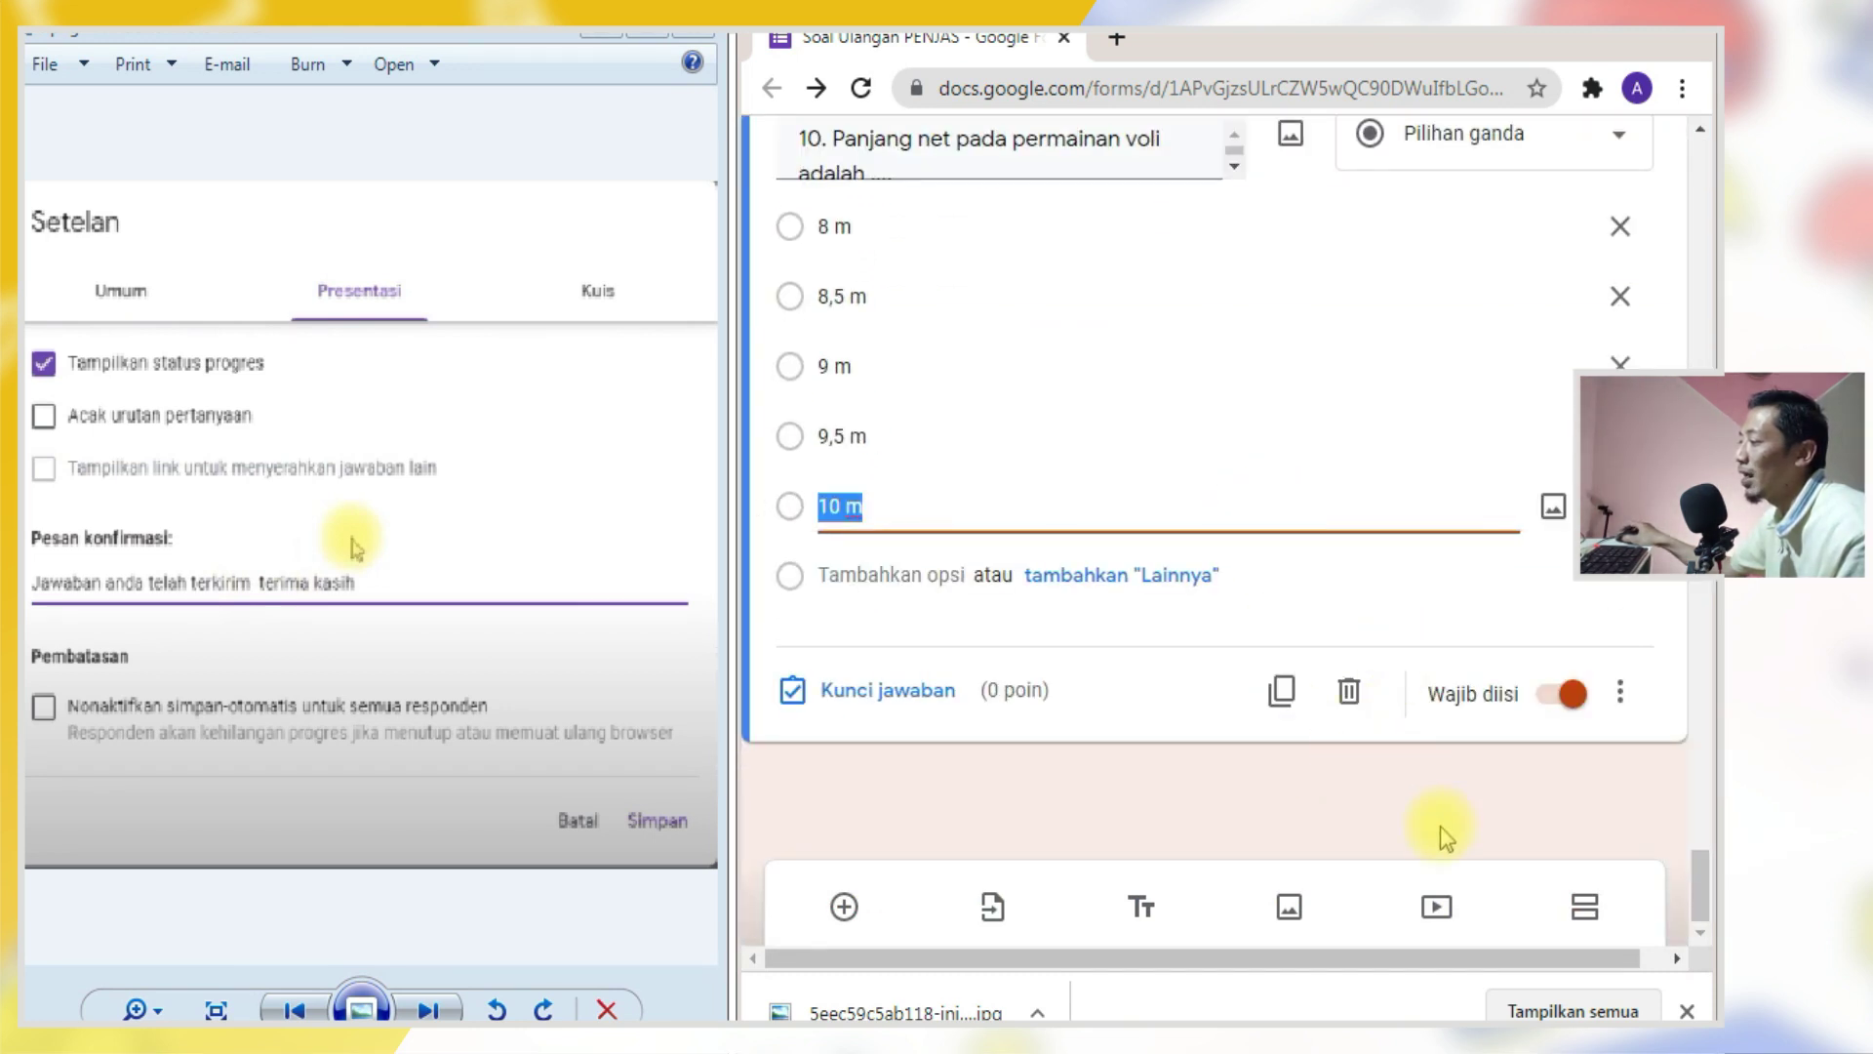
click(844, 905)
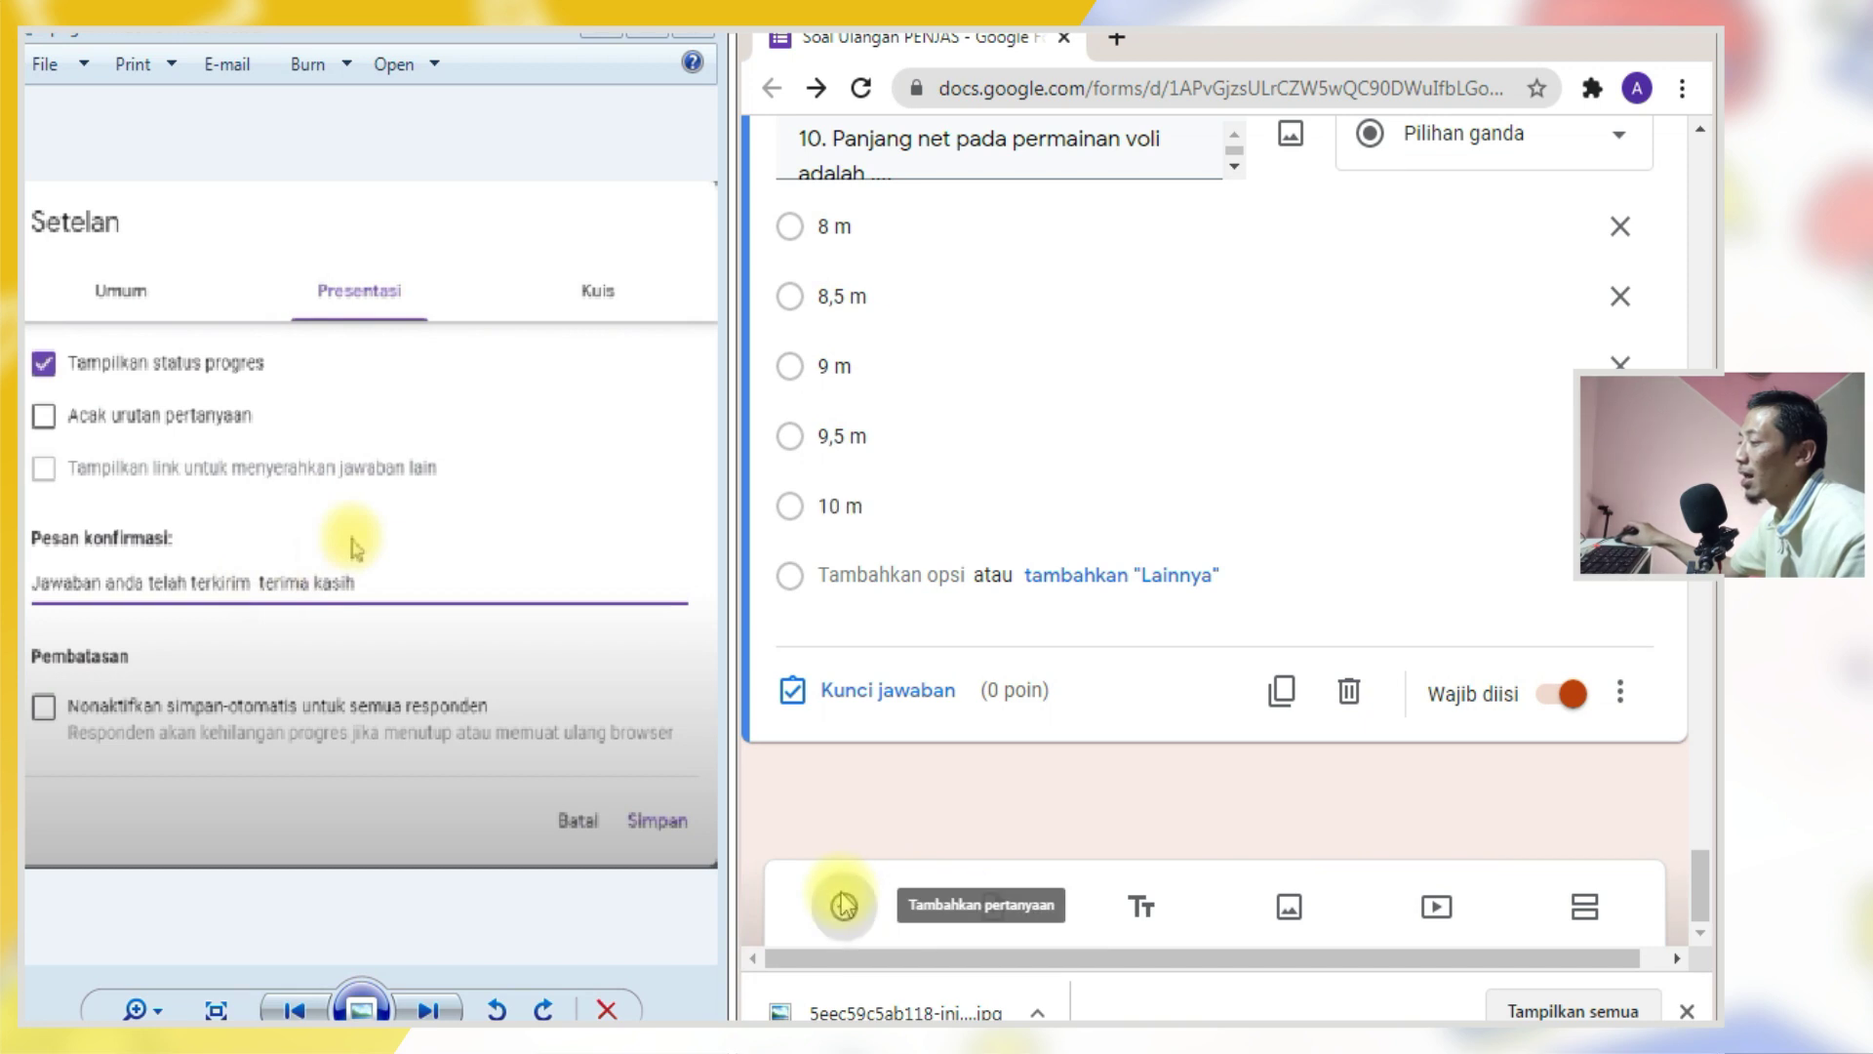
scroll(925, 610, down, 3)
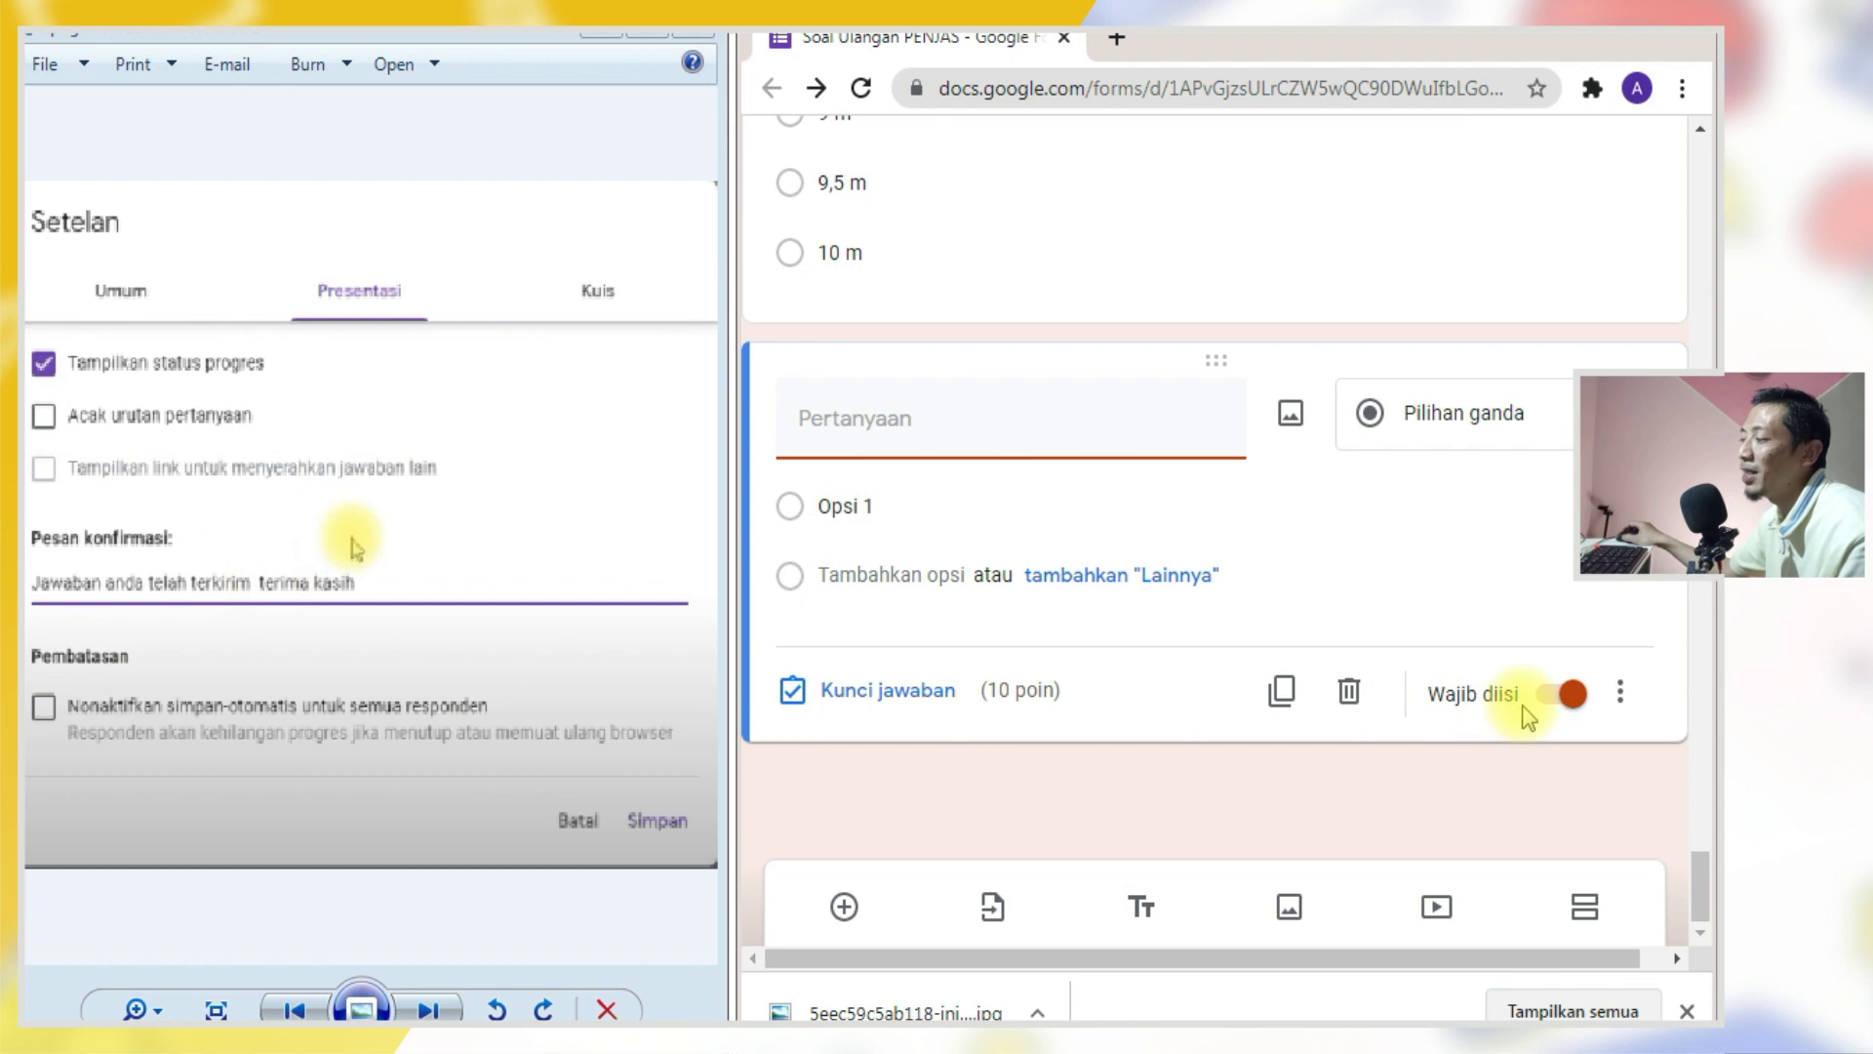
click(1532, 696)
click(1561, 699)
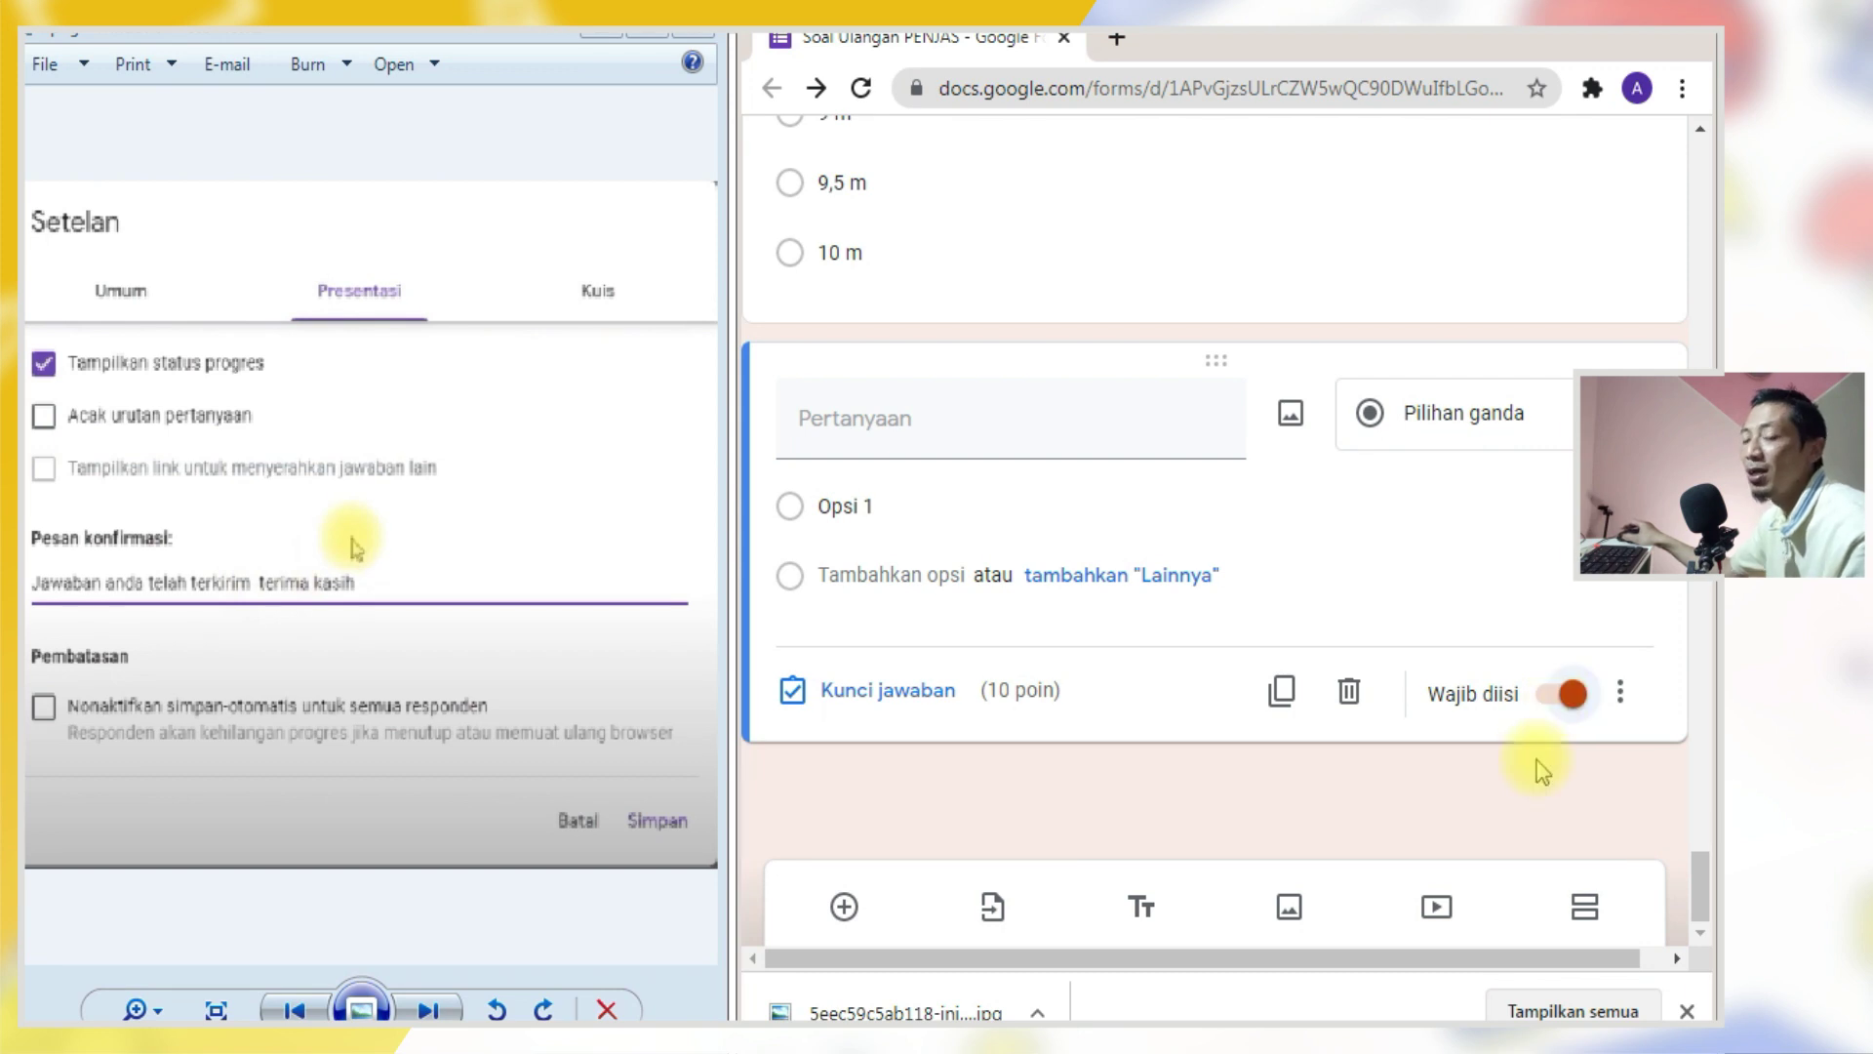
- Look back through the existing quiz questions from the end of the form towards its beginning
scroll(1159, 637, up, 4)
scroll(1161, 641, up, 6)
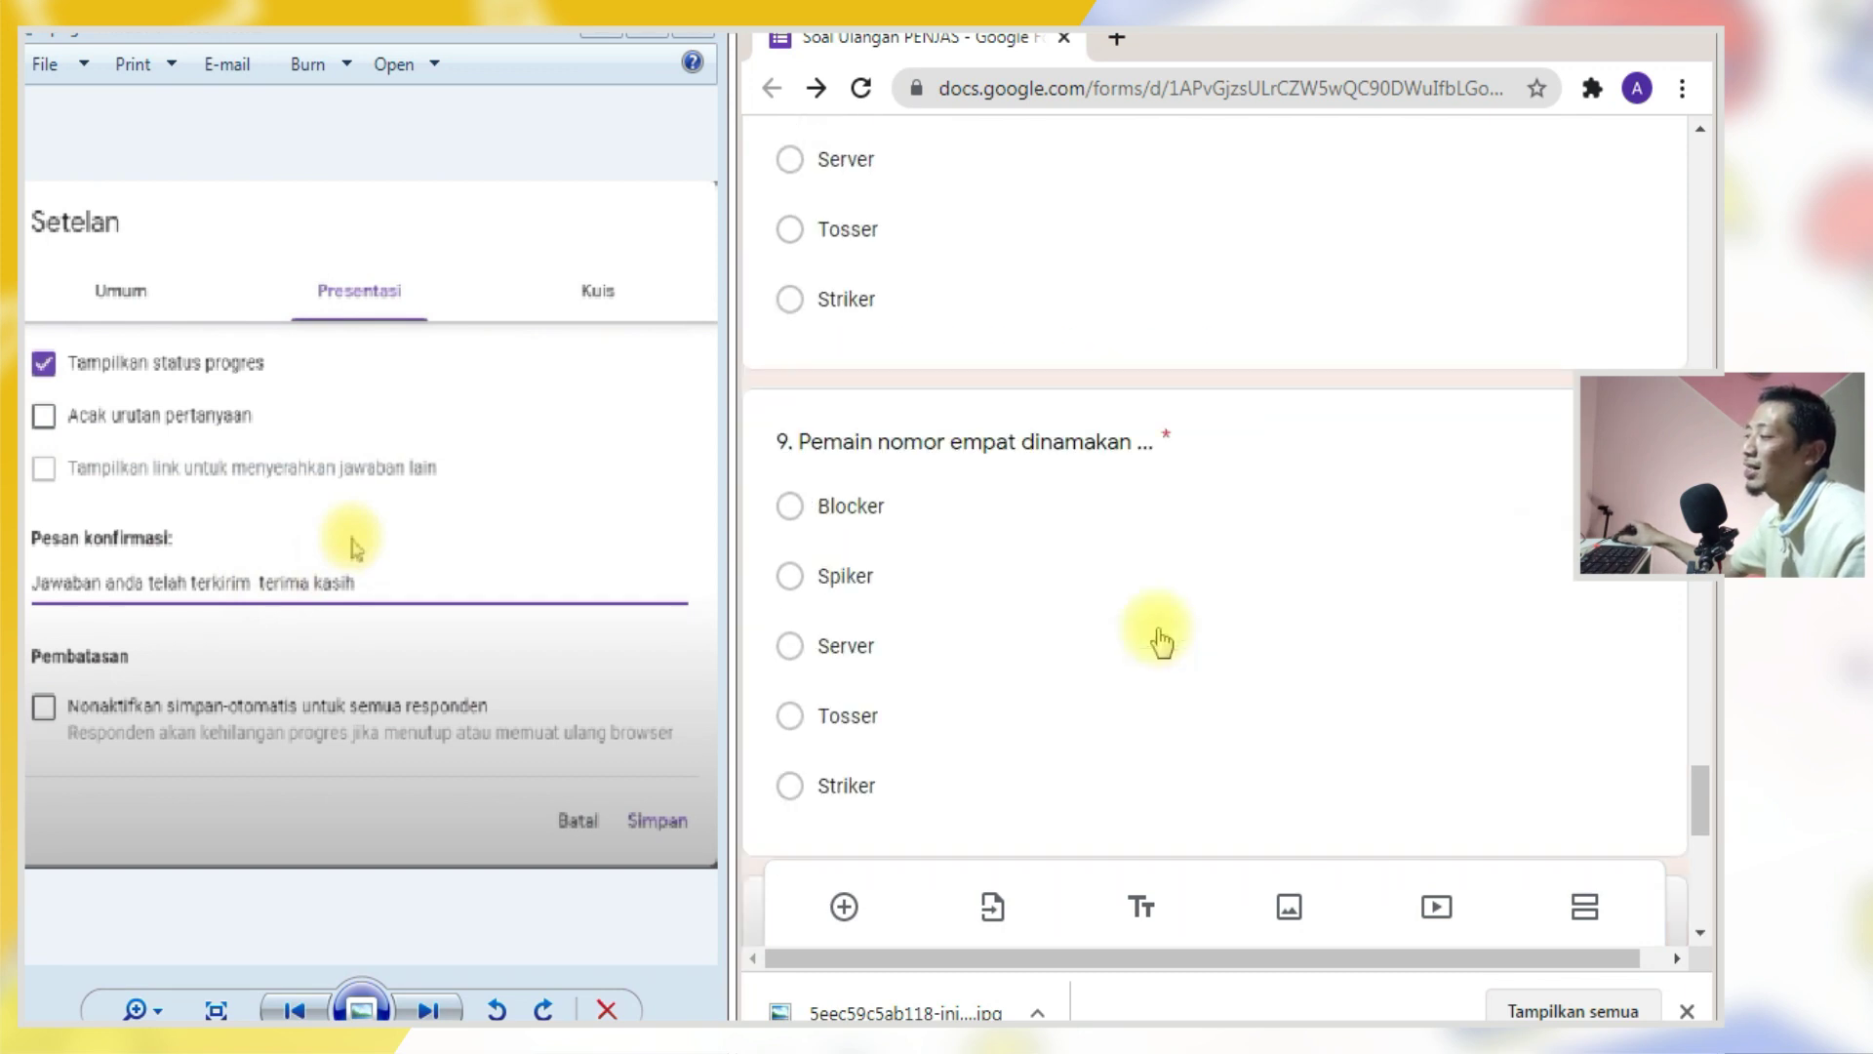
scroll(1161, 641, down, 10)
scroll(1161, 639, up, 5)
scroll(1161, 639, up, 20)
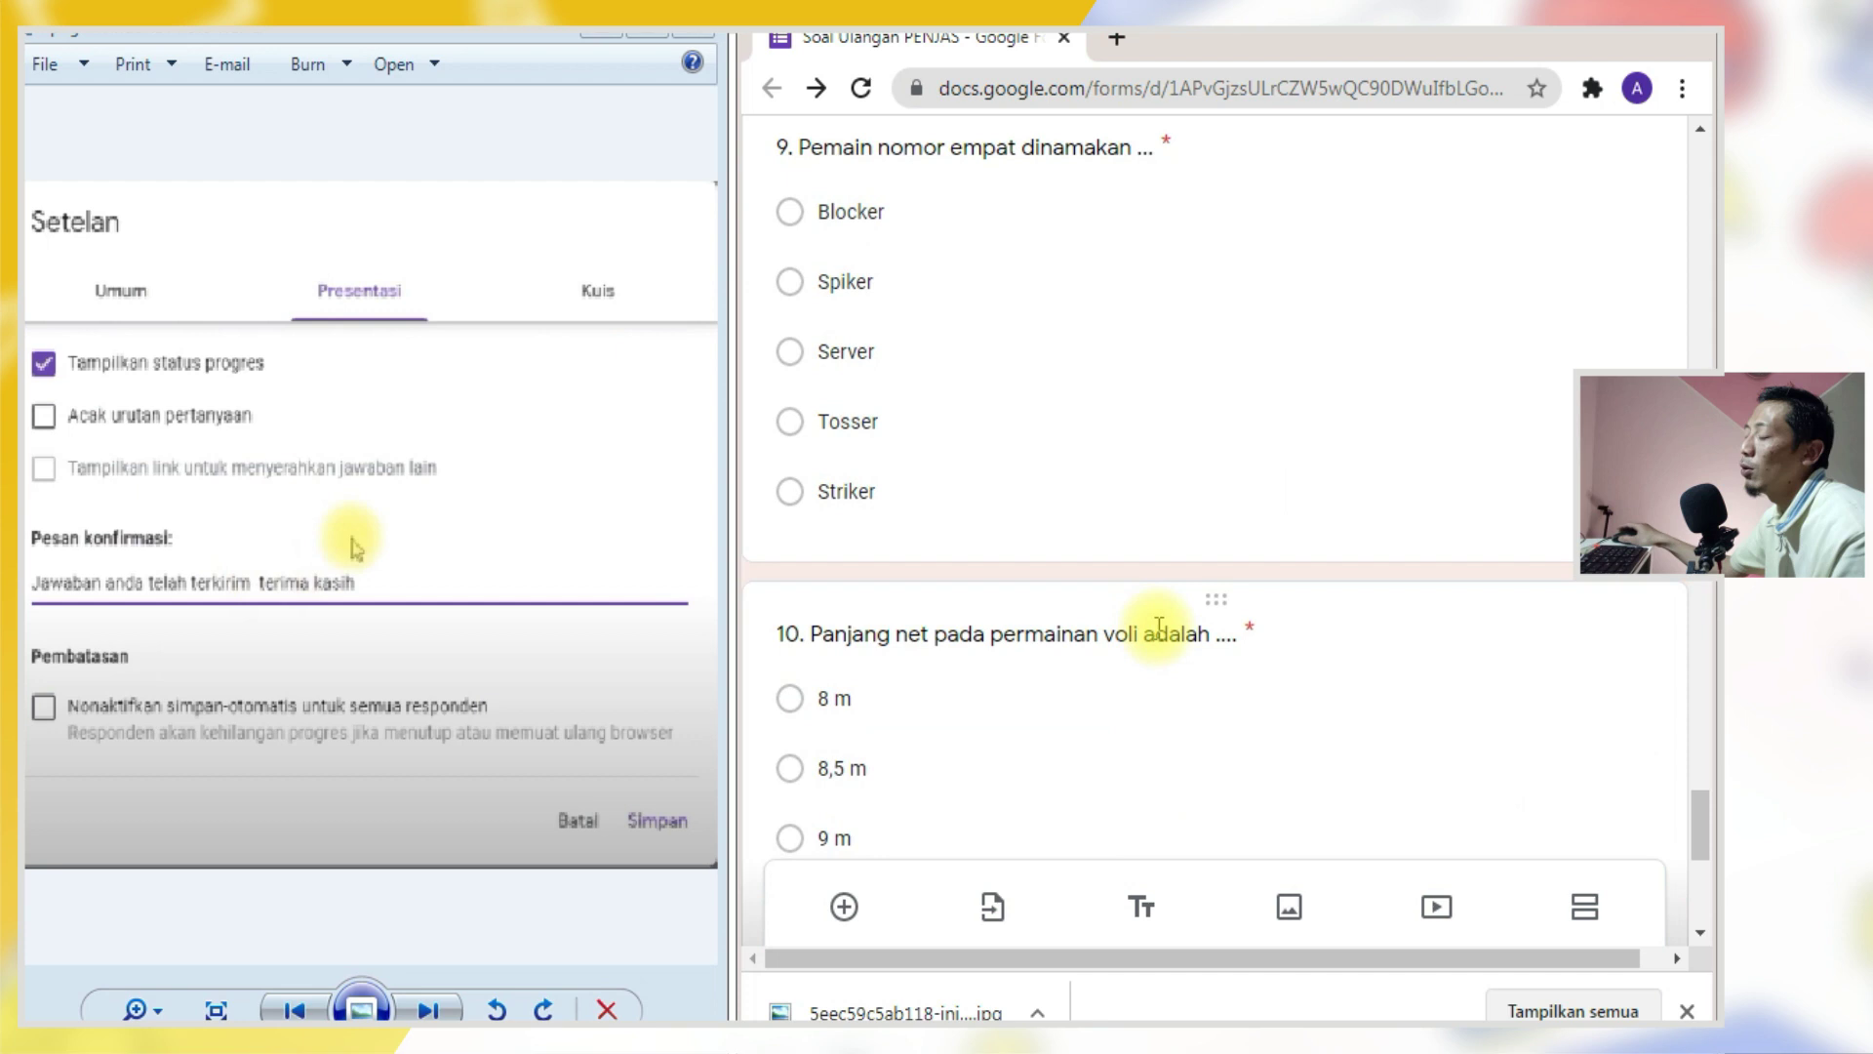
scroll(1159, 629, up, 20)
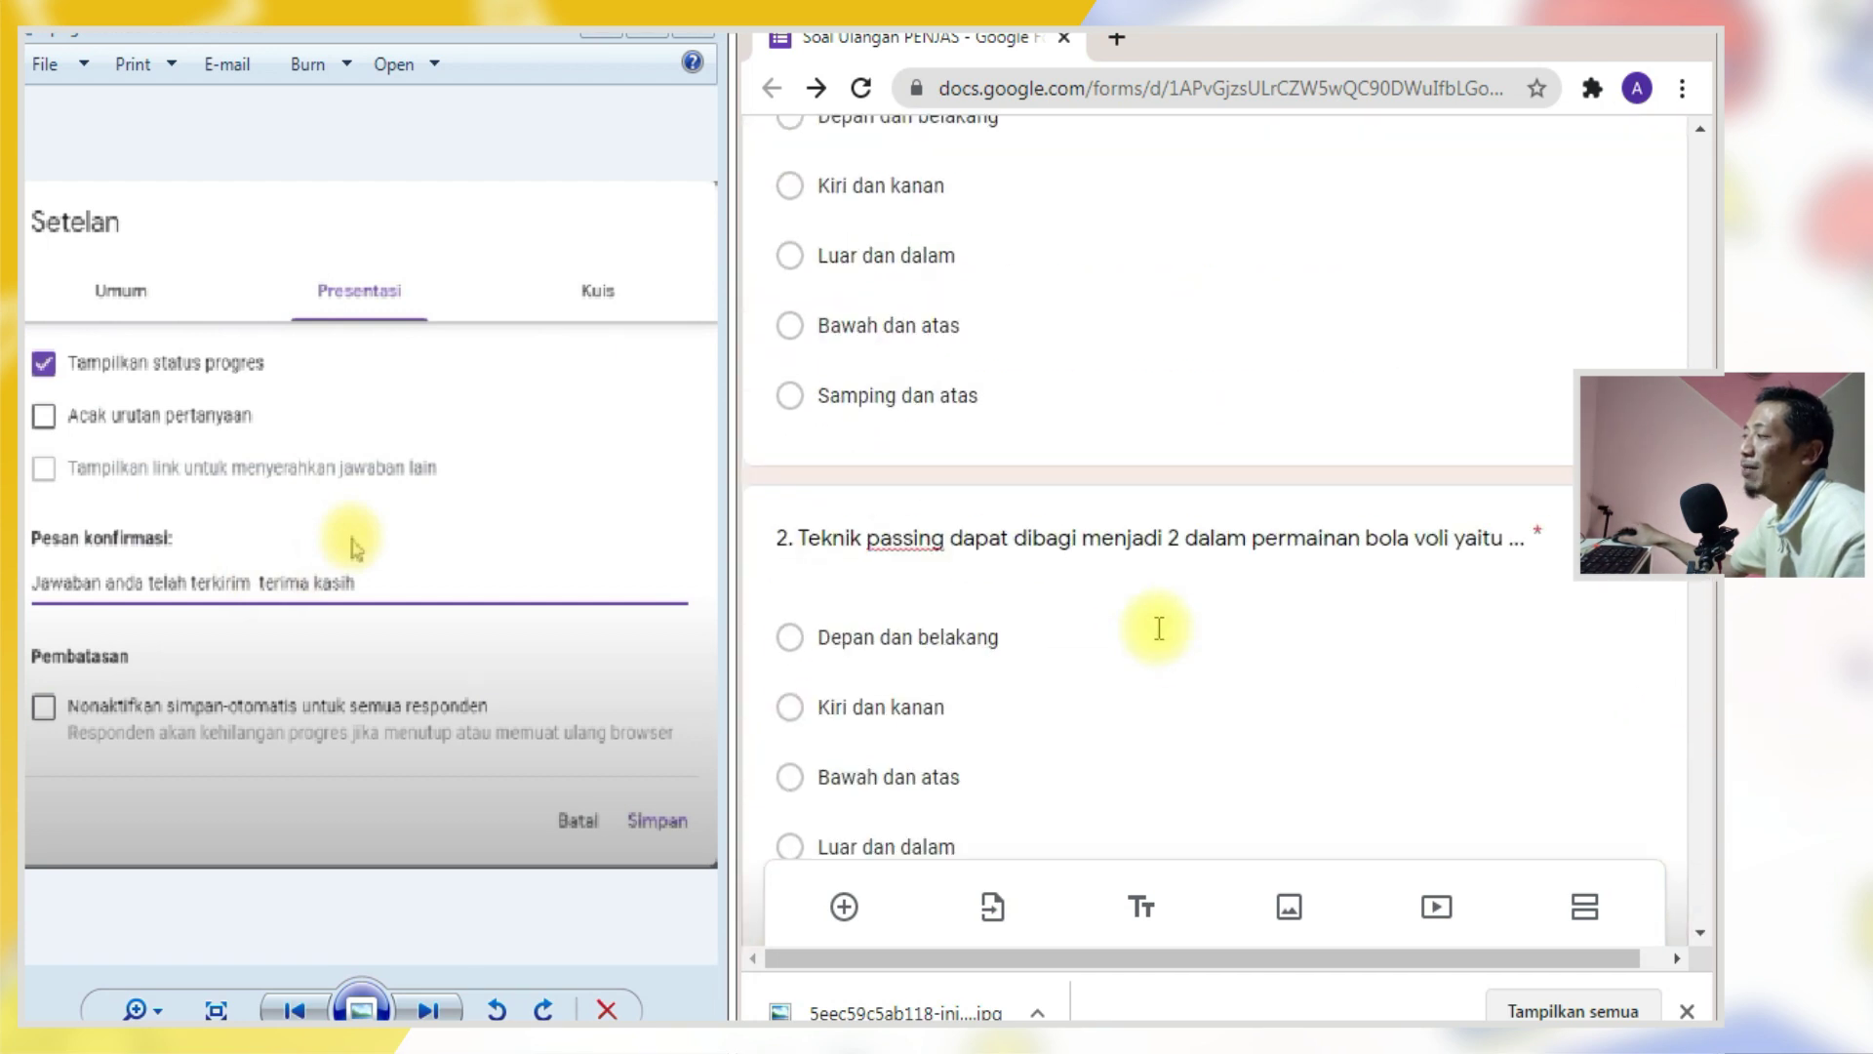